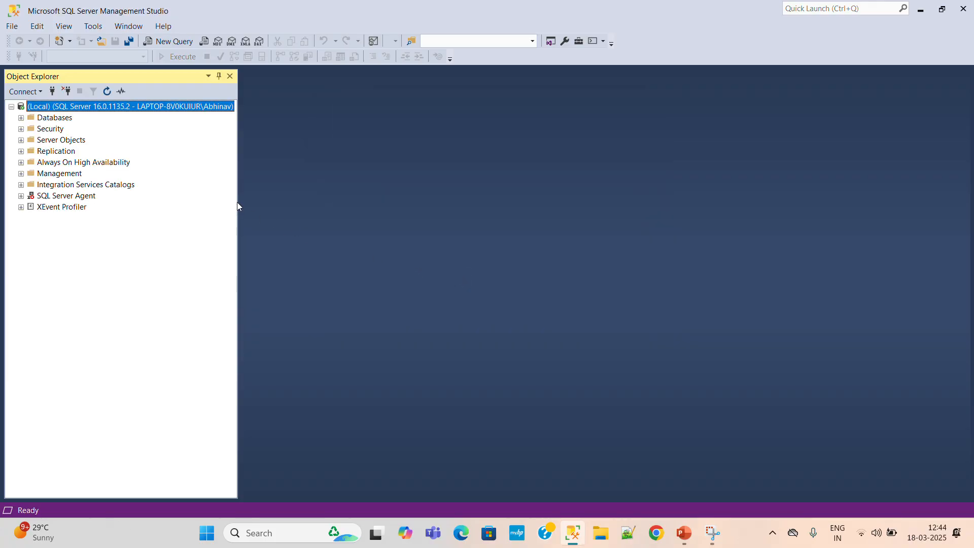
# Expand the ABKCHO database and its Tables folder to check which tables it holds
pyautogui.click(21, 118)
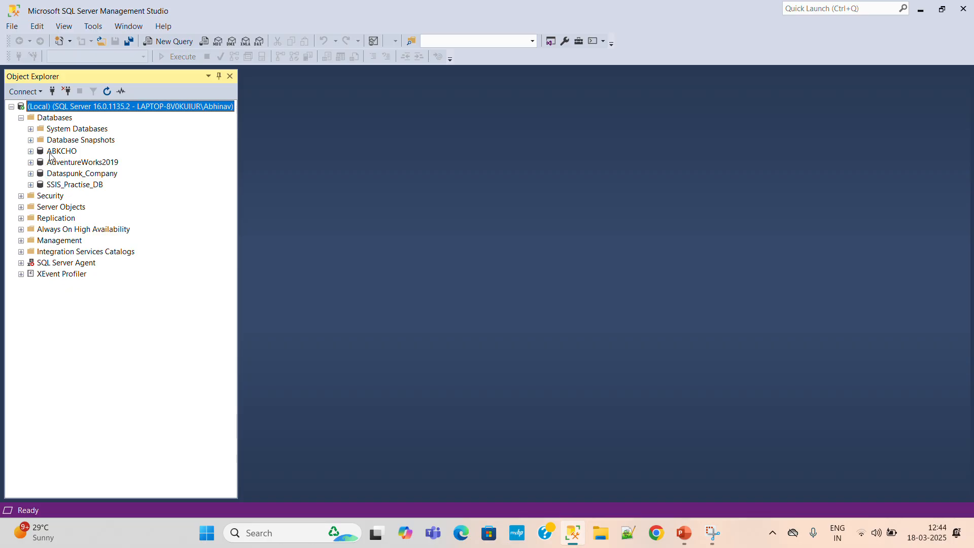
pyautogui.click(31, 152)
pyautogui.click(41, 173)
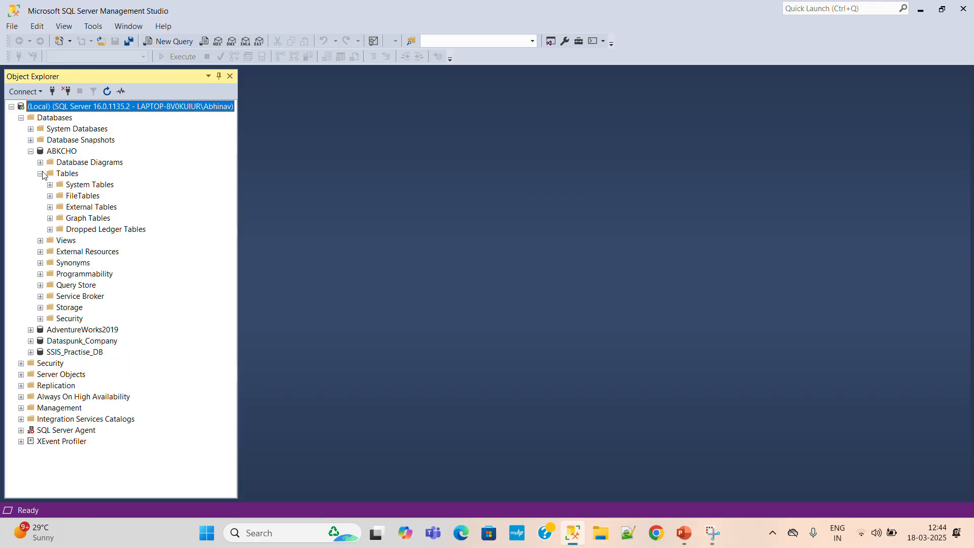
pyautogui.click(56, 153)
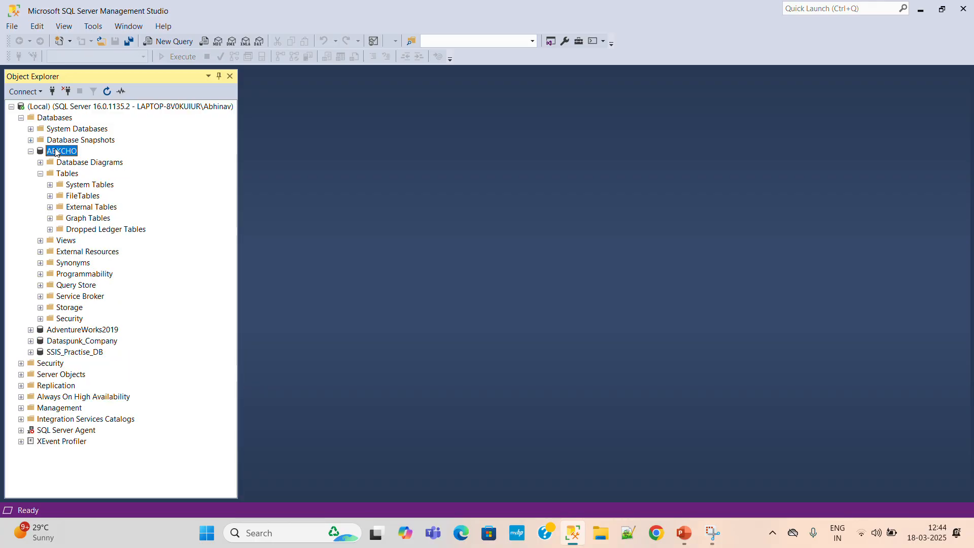
pyautogui.rightClick(55, 152)
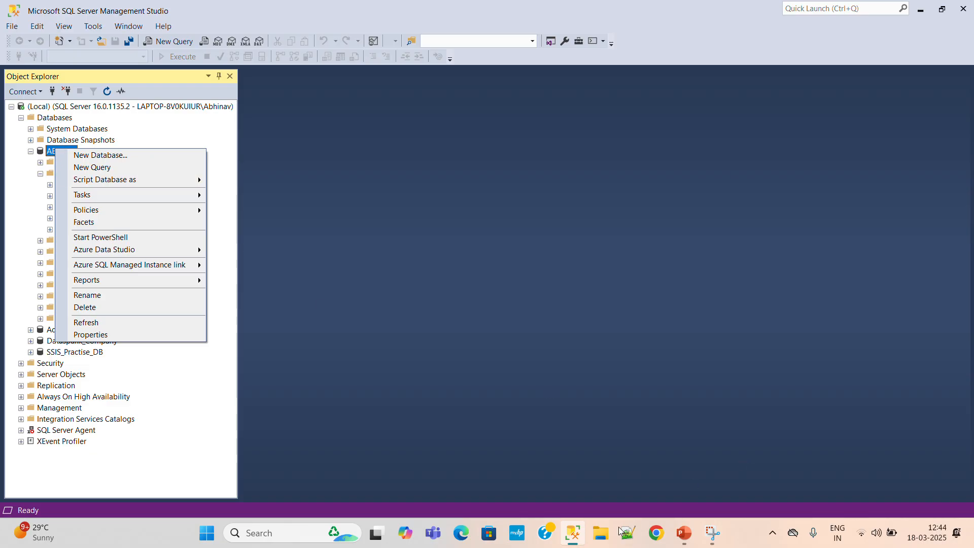
# Open the EmployeesData text file from the Downloads folder in File Explorer, review its contents and close it
pyautogui.click(604, 537)
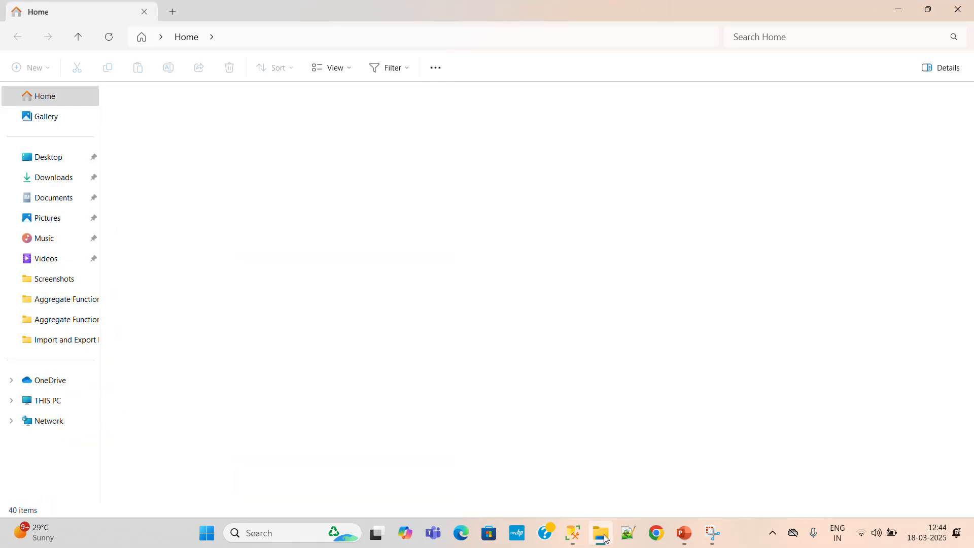
pyautogui.click(92, 180)
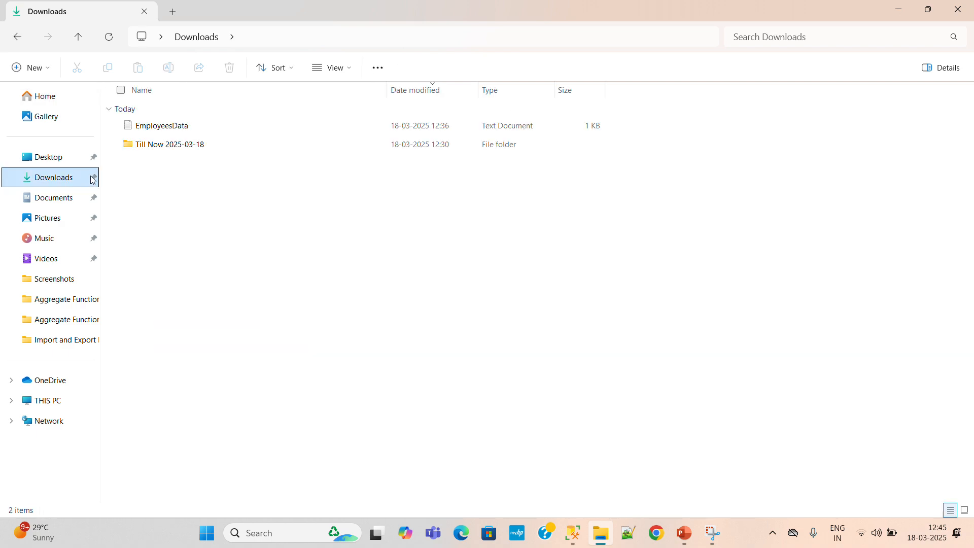
pyautogui.doubleClick(175, 128)
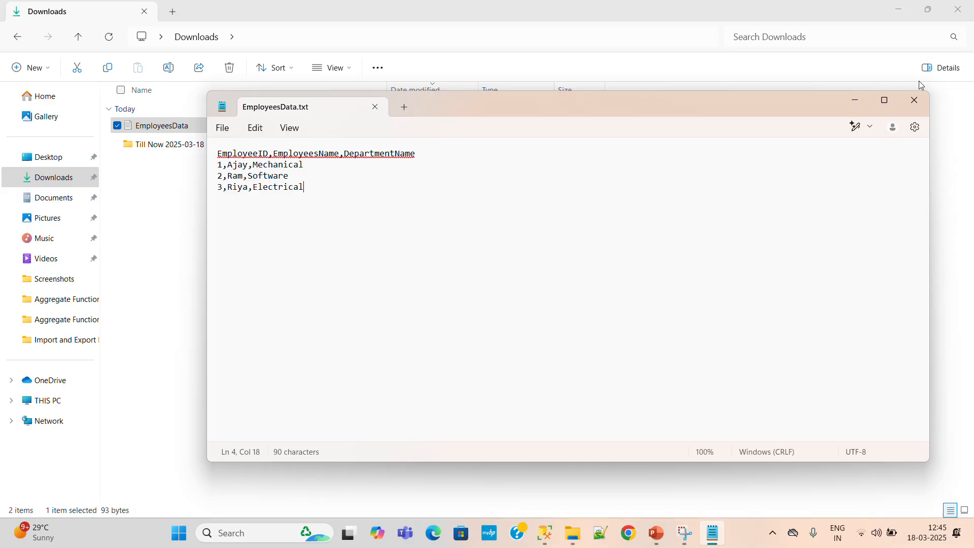
pyautogui.click(914, 108)
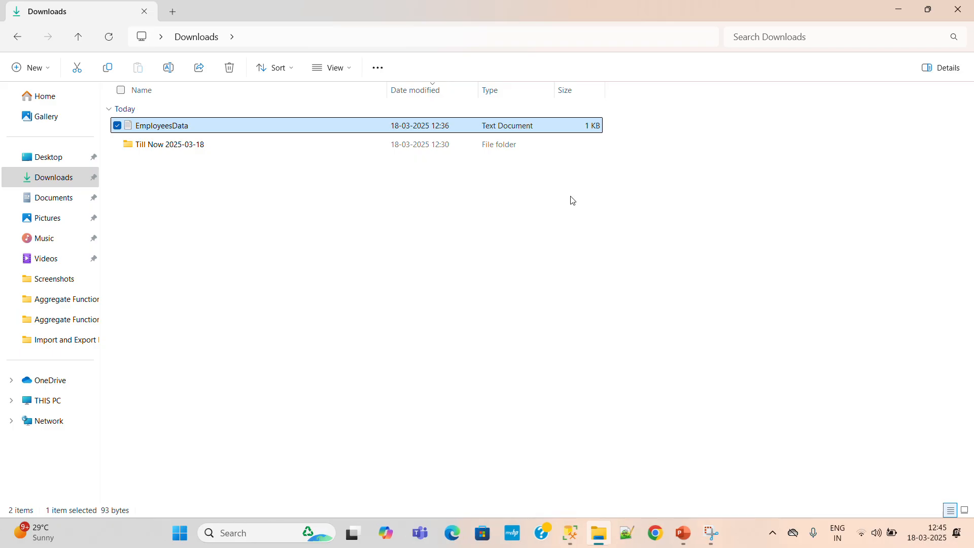
# Switch back to SQL Server Management Studio and start the Import Data wizard for the ABKCHO database
pyautogui.moveTo(580, 544)
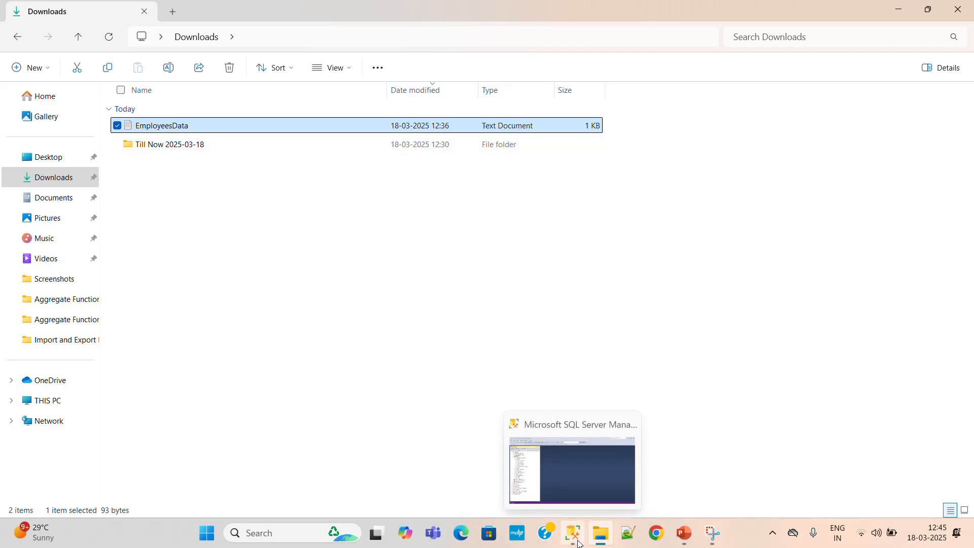
pyautogui.click(579, 543)
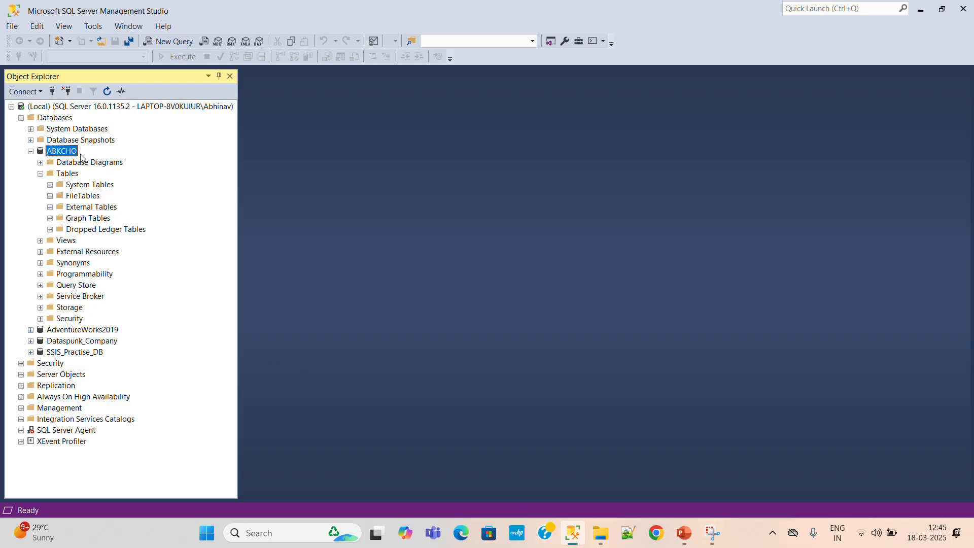
pyautogui.rightClick(57, 154)
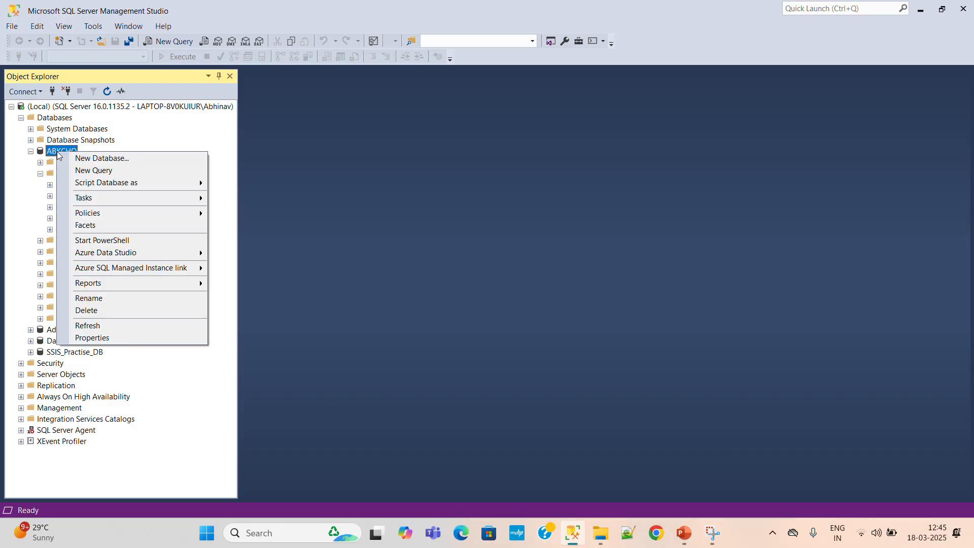
pyautogui.moveTo(172, 202)
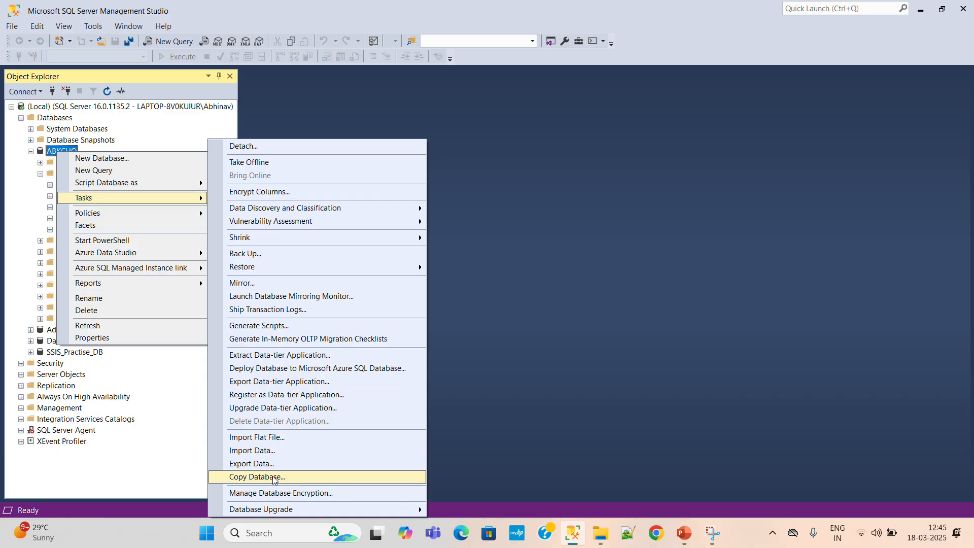
pyautogui.click(265, 451)
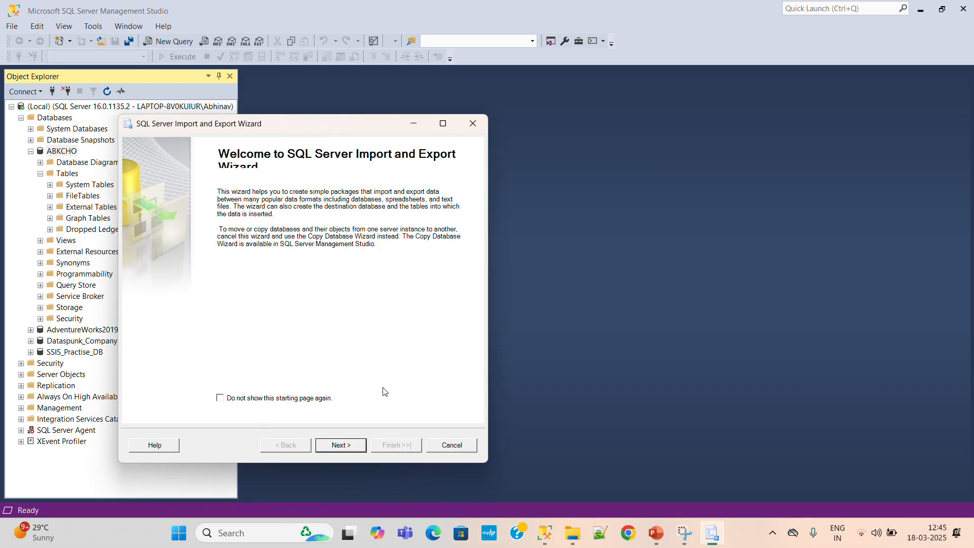
pyautogui.moveTo(328, 126); pyautogui.dragTo(431, 118)
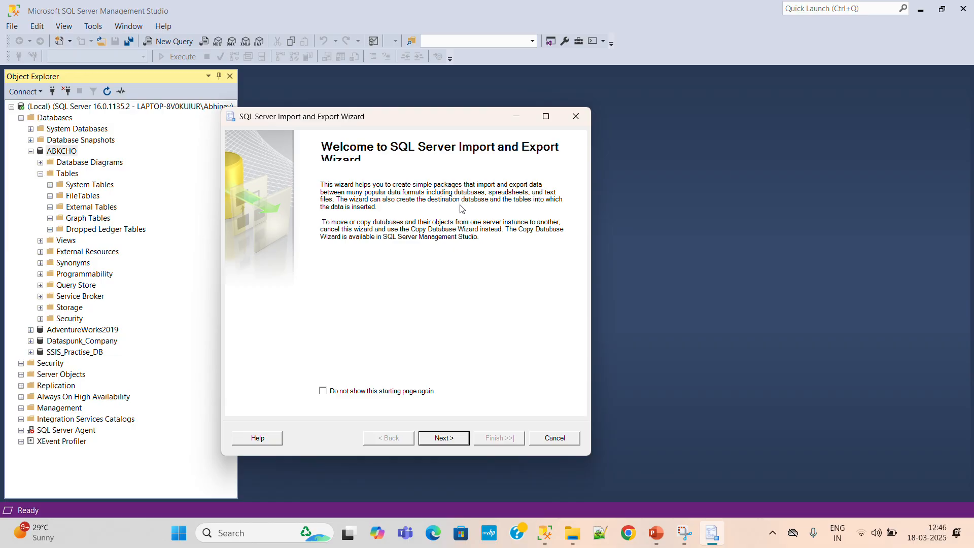
# Proceed past the welcome page and choose Flat File Source as the data source
pyautogui.click(437, 439)
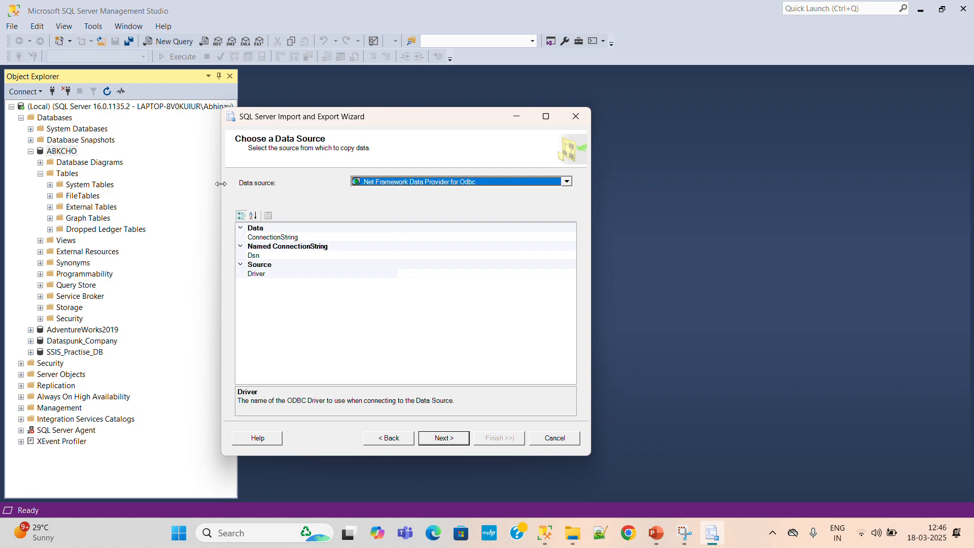
pyautogui.click(565, 182)
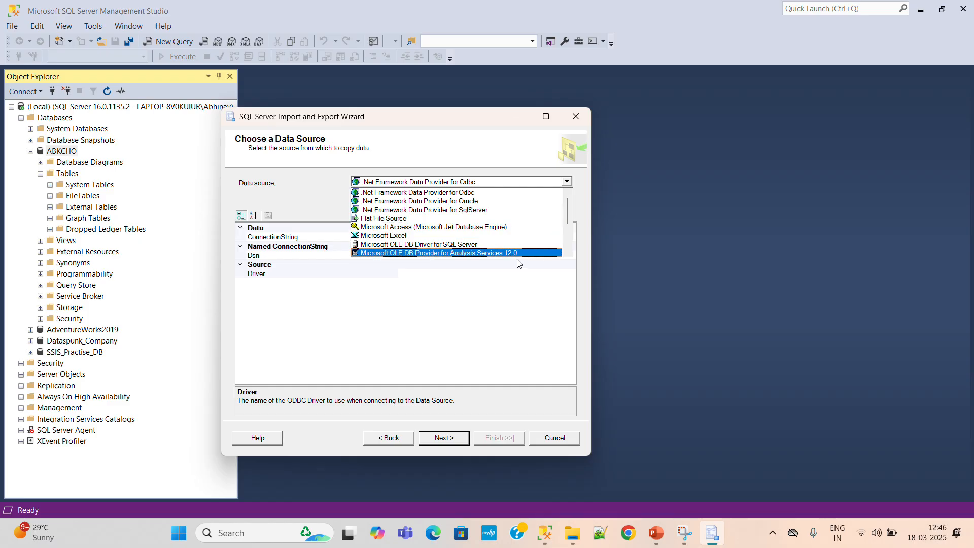
pyautogui.scroll(-3, 463, 231)
pyautogui.scroll(-1, 462, 231)
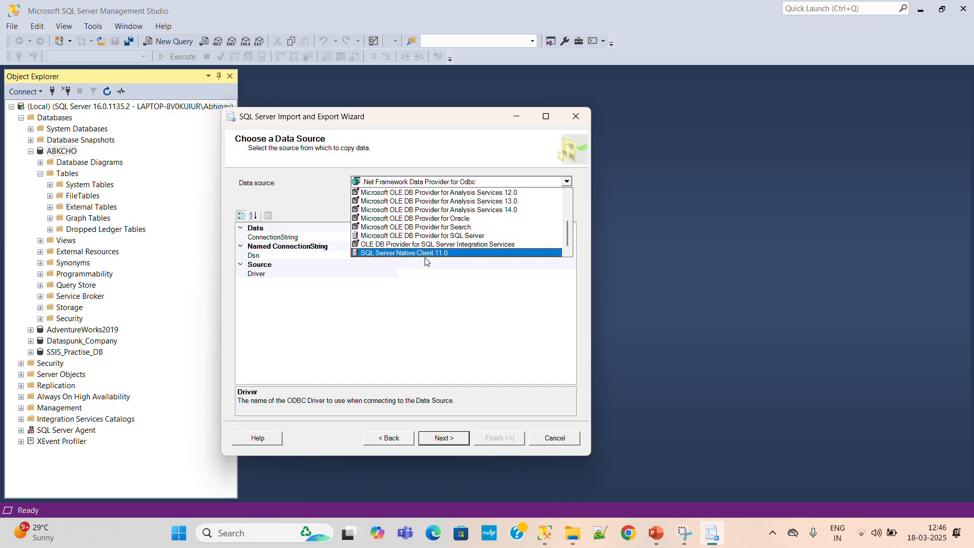
pyautogui.scroll(2, 436, 244)
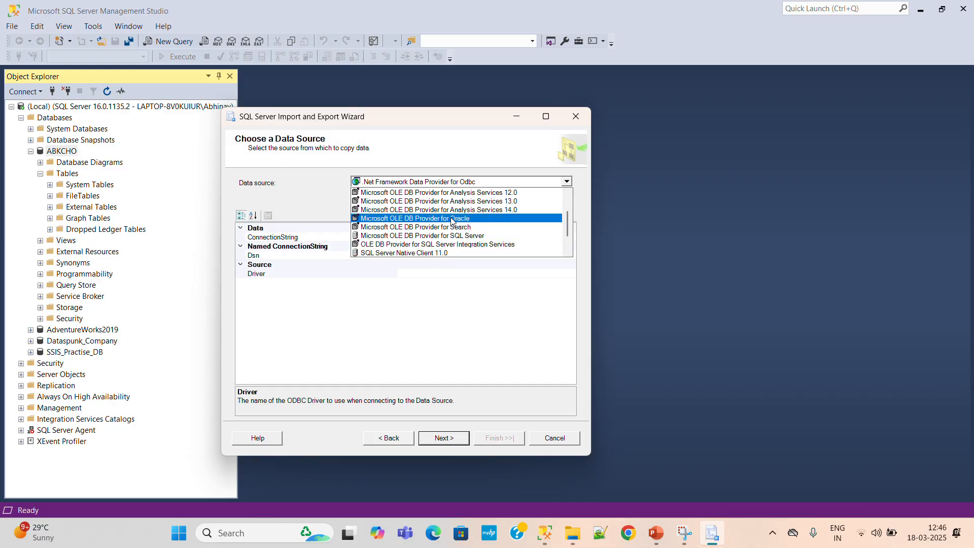
pyautogui.scroll(1, 452, 222)
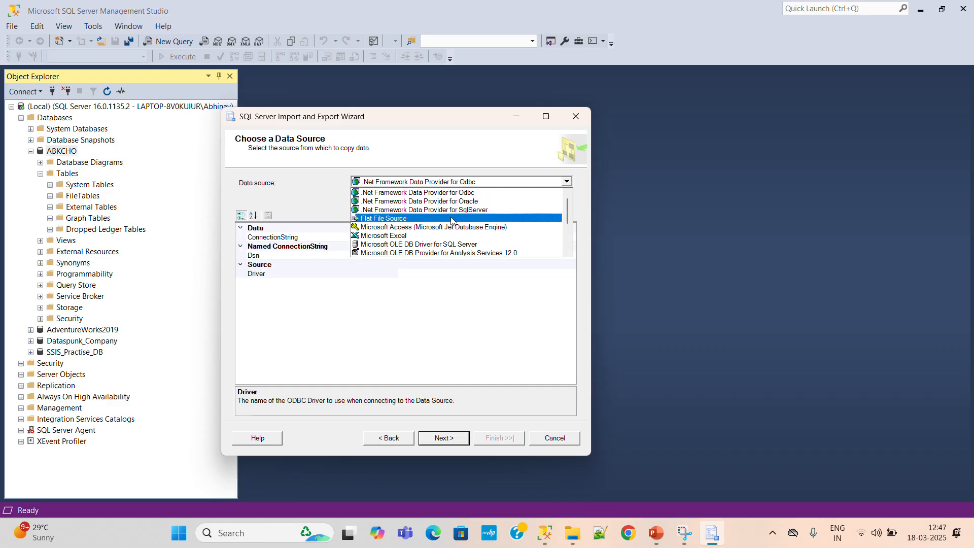
pyautogui.click(419, 220)
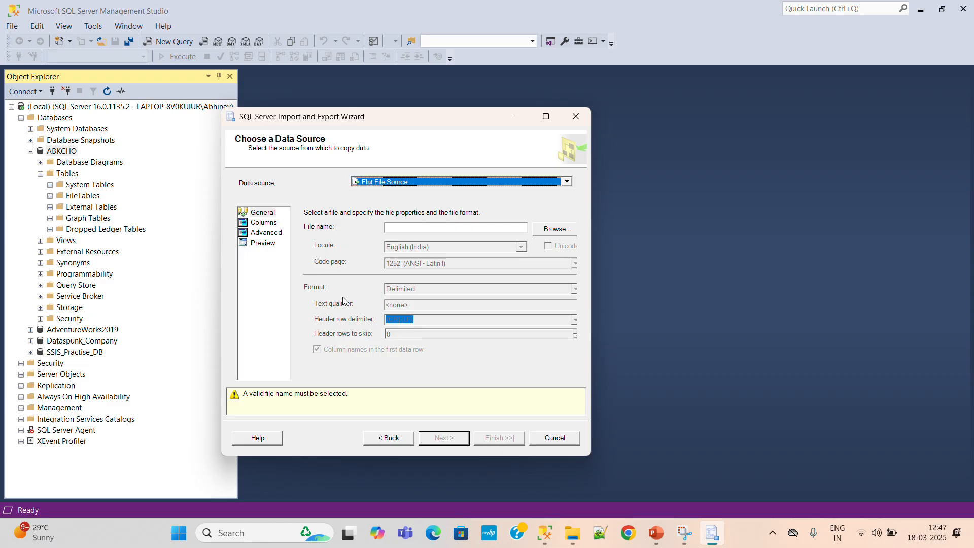
# Select the EmployeesData text file from Downloads as the source and continue past the column preview to the destination page
pyautogui.click(573, 230)
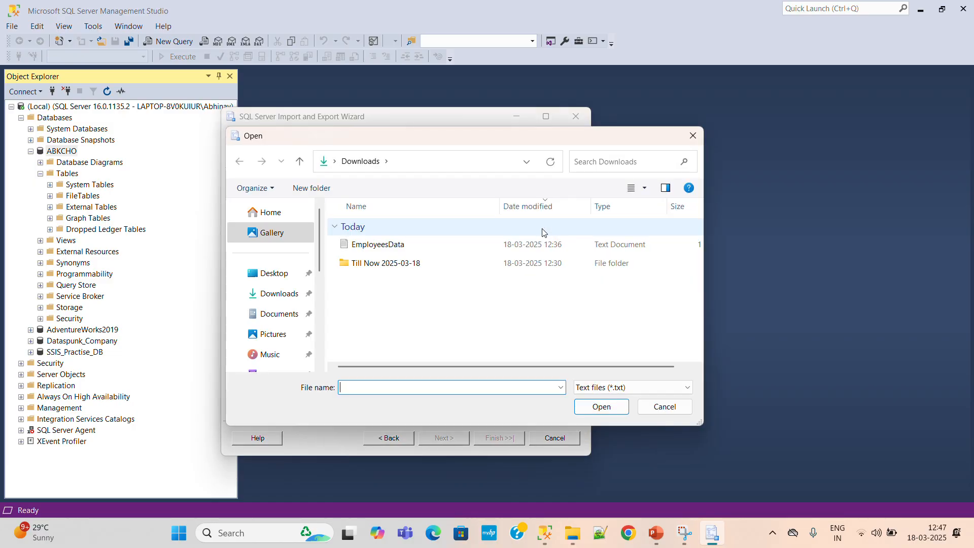
pyautogui.click(395, 247)
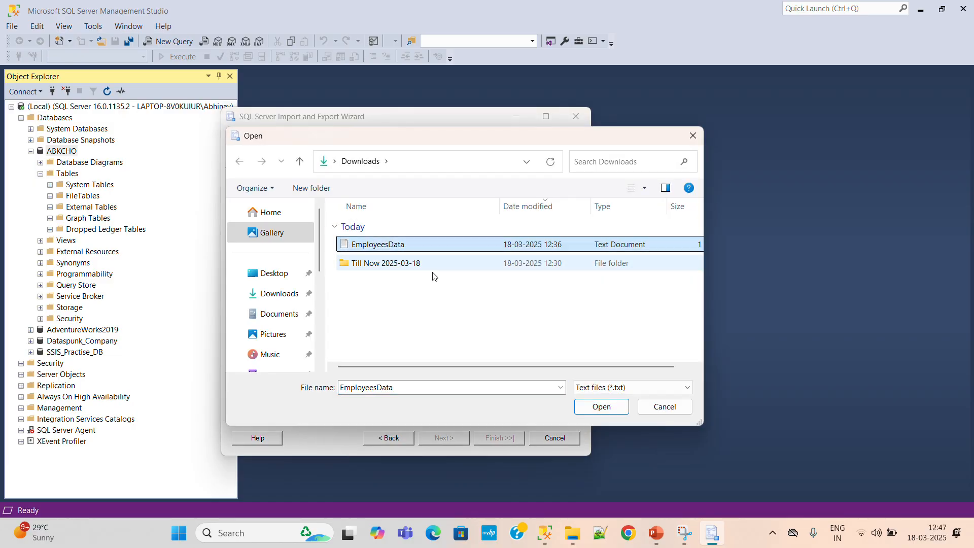
pyautogui.click(602, 409)
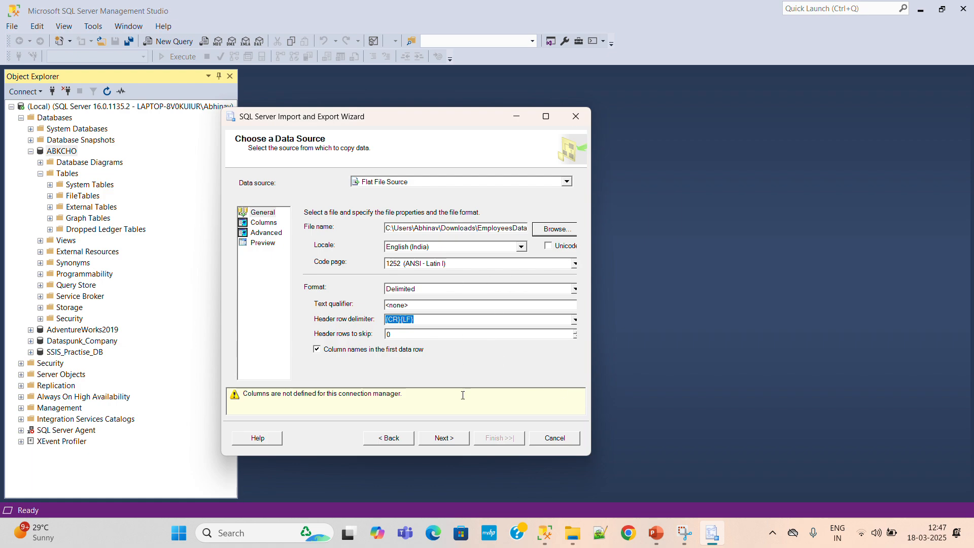
pyautogui.click(444, 439)
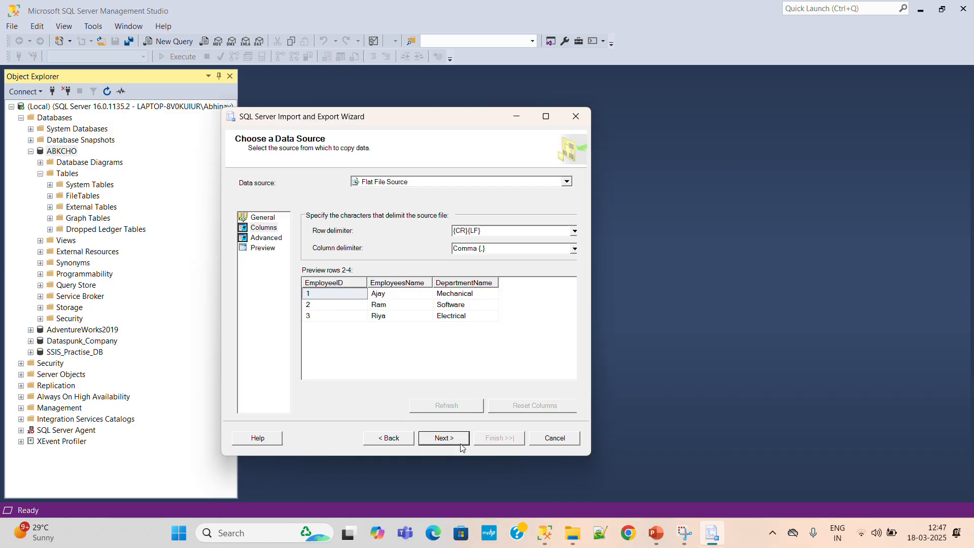
pyautogui.click(447, 436)
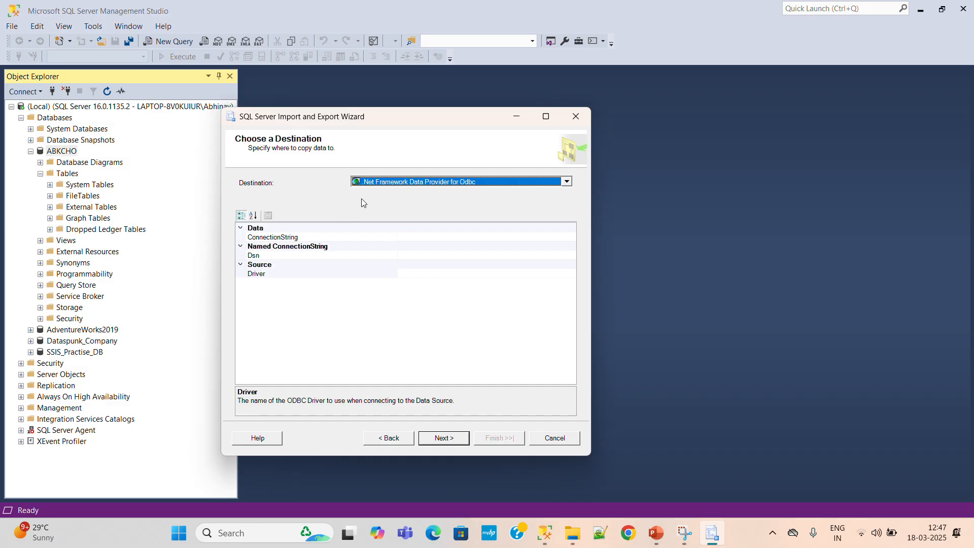
# Set the destination to SQL Server Native Client 11.0 with the ABKCHO database and continue to the source tables page
pyautogui.click(567, 183)
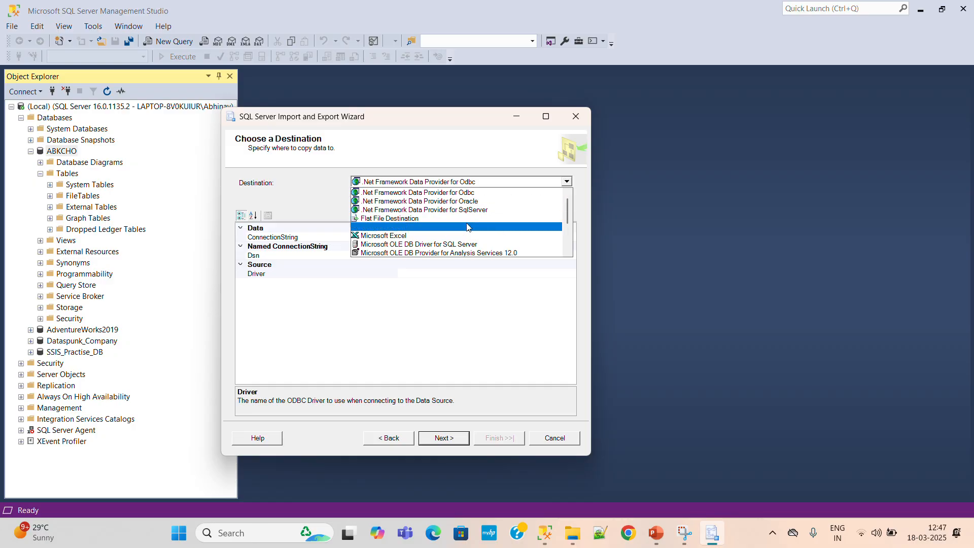
pyautogui.scroll(-3, 468, 227)
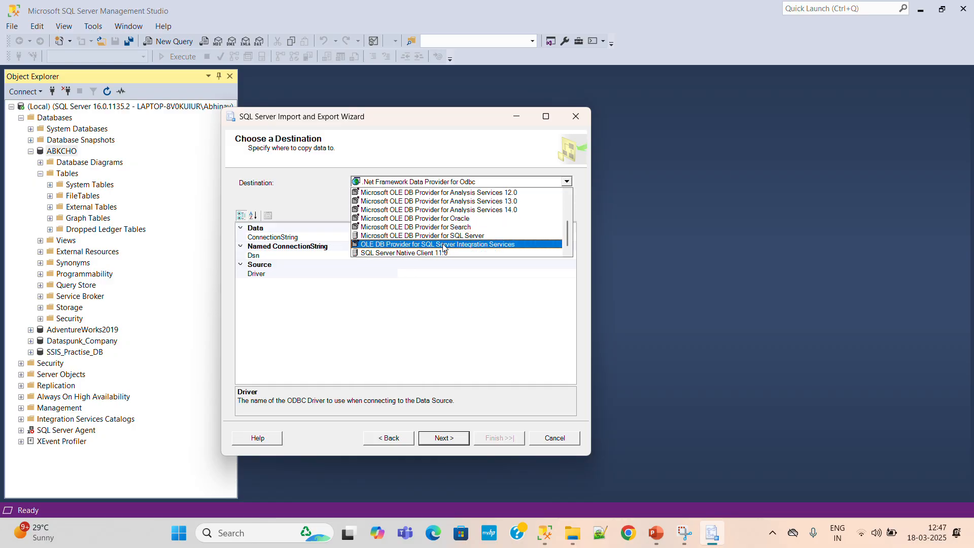
pyautogui.click(430, 252)
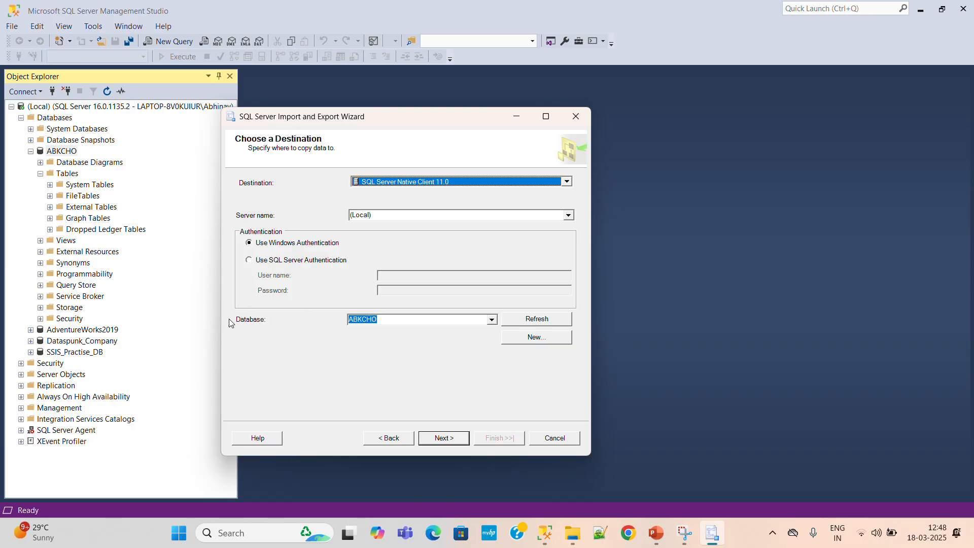
pyautogui.doubleClick(390, 322)
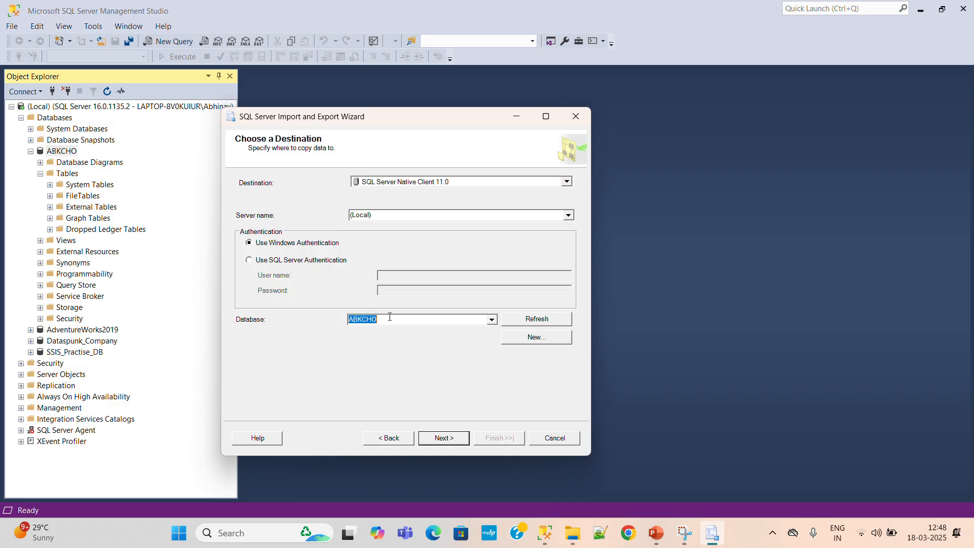
pyautogui.click(389, 320)
pyautogui.click(497, 320)
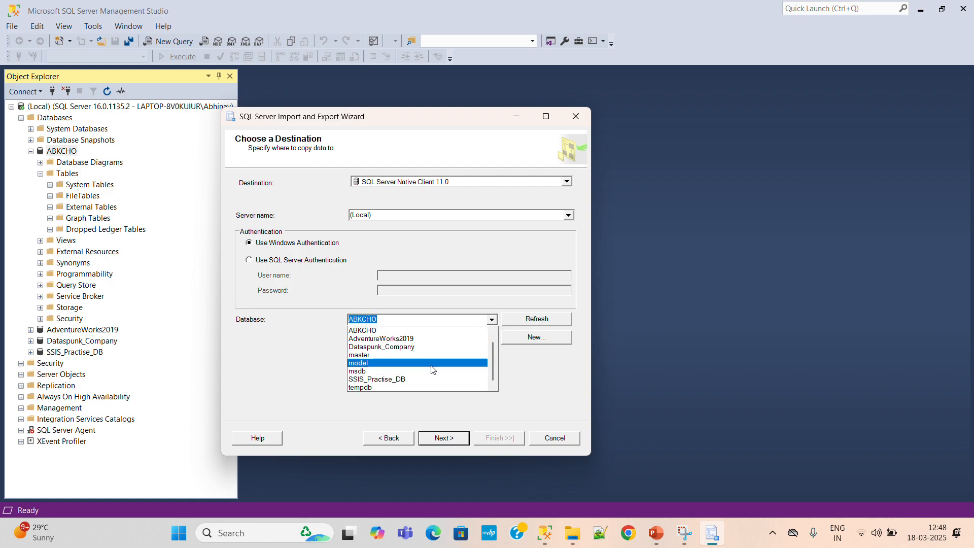
pyautogui.click(432, 331)
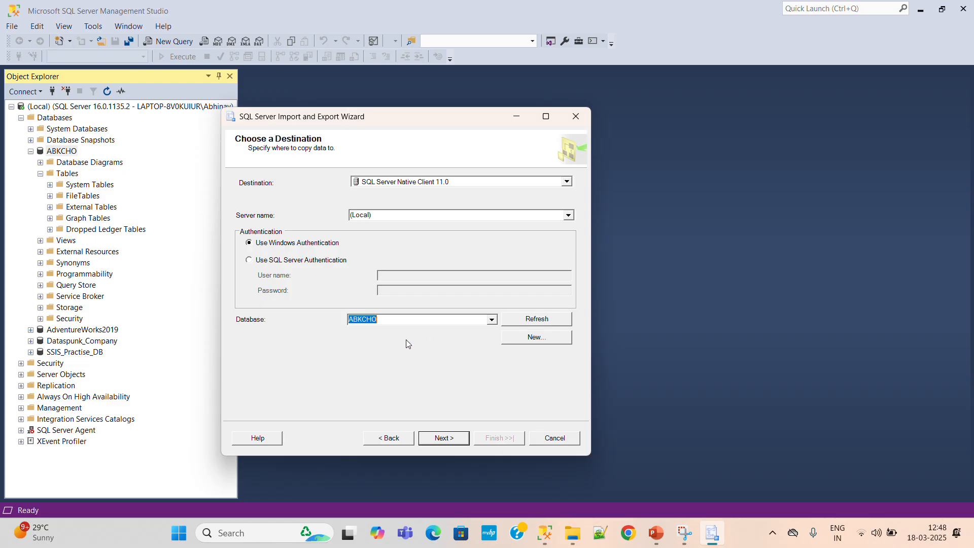
pyautogui.click(445, 440)
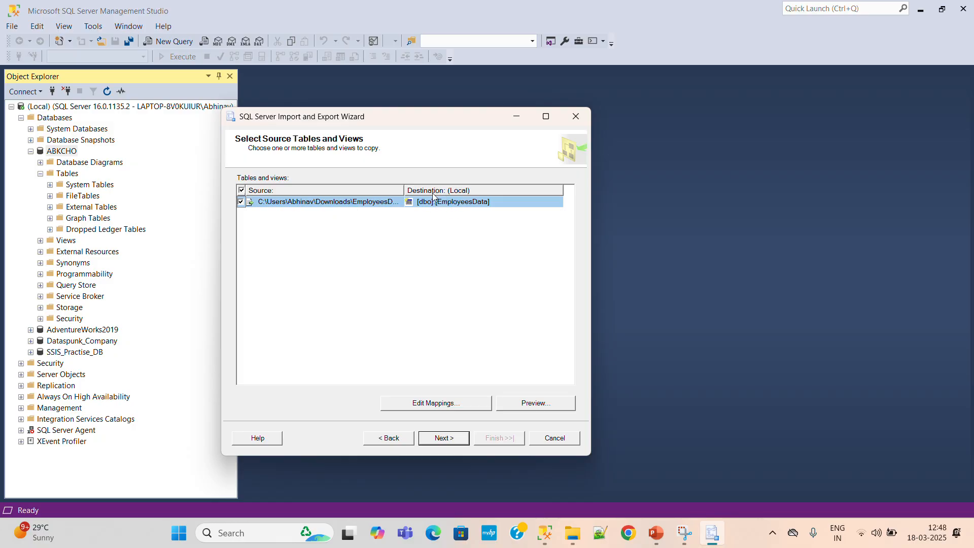
# Rename the destination table to [dbo].[EmployeesTable] and open its column mappings
pyautogui.click(507, 201)
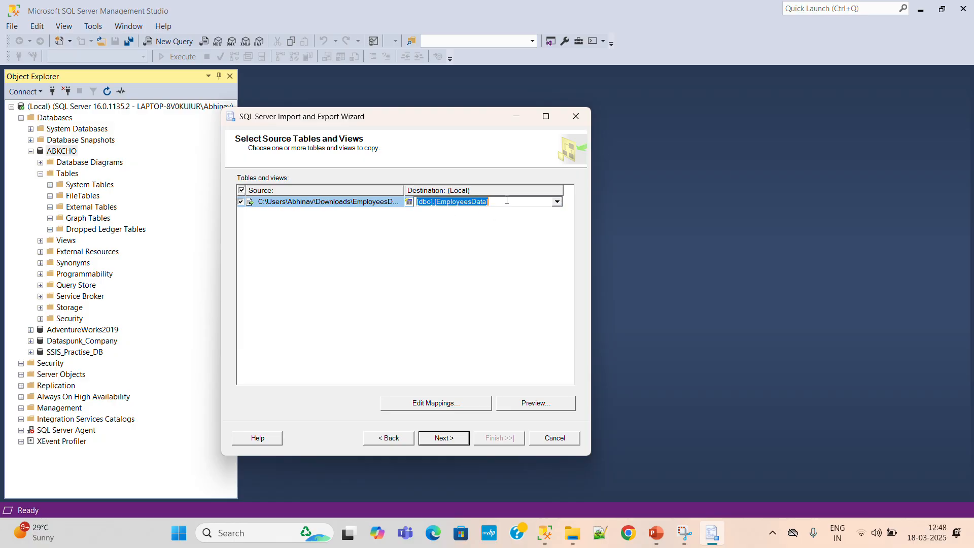
pyautogui.click(487, 202)
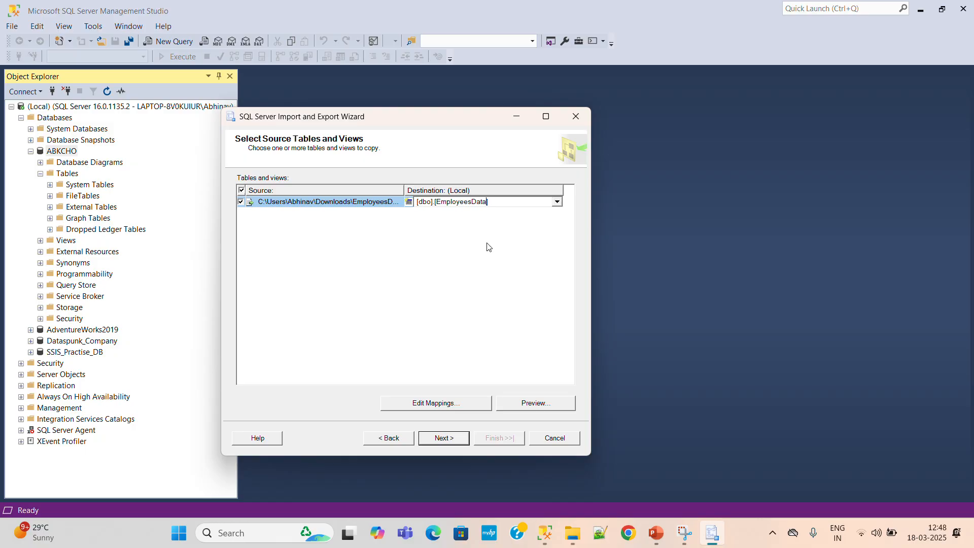
pyautogui.press('BackSpace')
pyautogui.press('BackSpace')
pyautogui.write('tAB')
pyautogui.press('BackSpace')
pyautogui.press('BackSpace')
pyautogui.press('BackSpace')
pyautogui.press('BackSpace')
pyautogui.write('T')
pyautogui.press('BackSpace')
pyautogui.write('Table]')
pyautogui.click(420, 407)
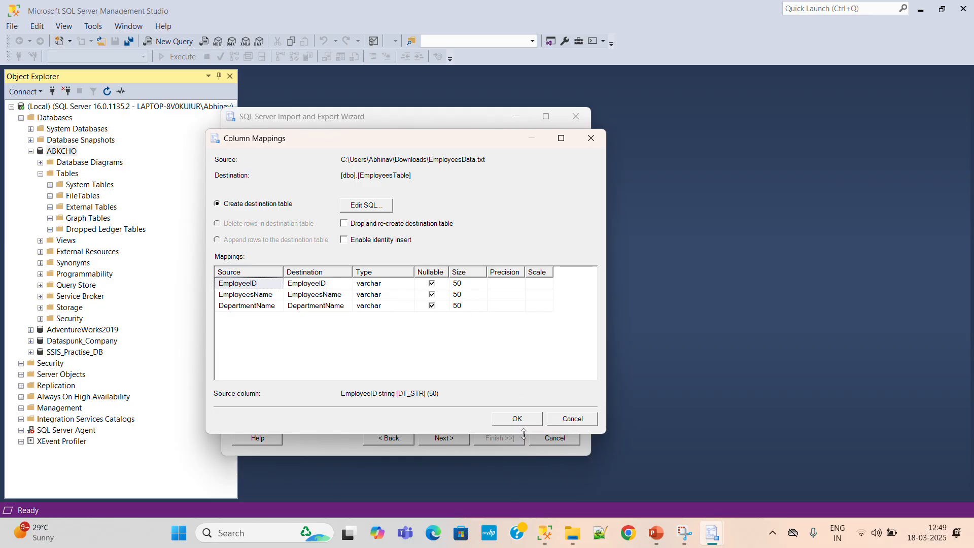
# Accept the column mappings, preview the EmployeesData sample rows, and continue to the Save and Run Package page
pyautogui.click(519, 419)
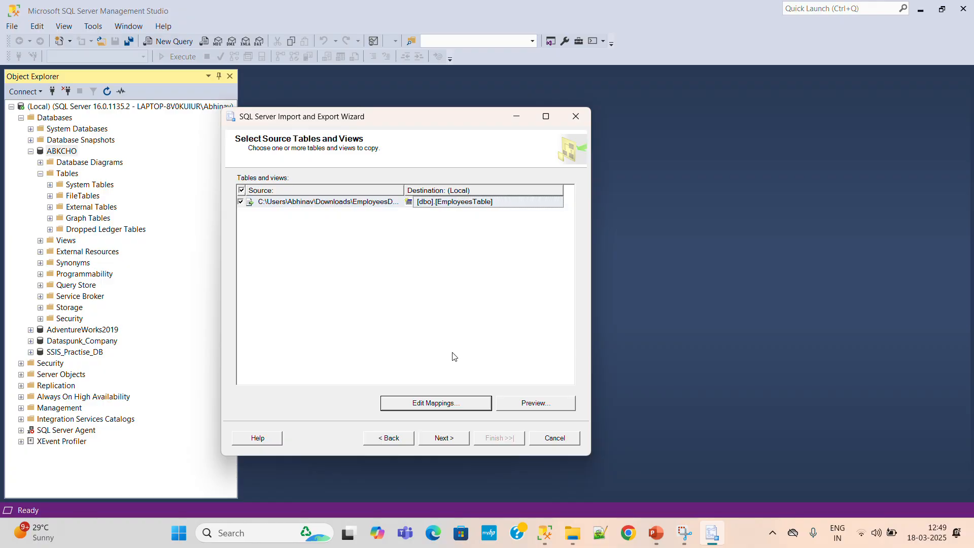
pyautogui.click(544, 406)
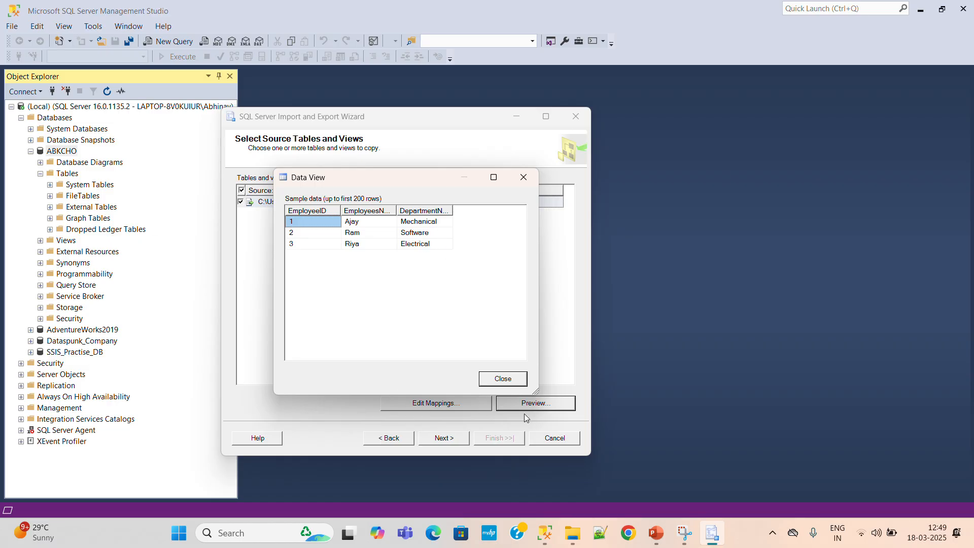
pyautogui.click(498, 380)
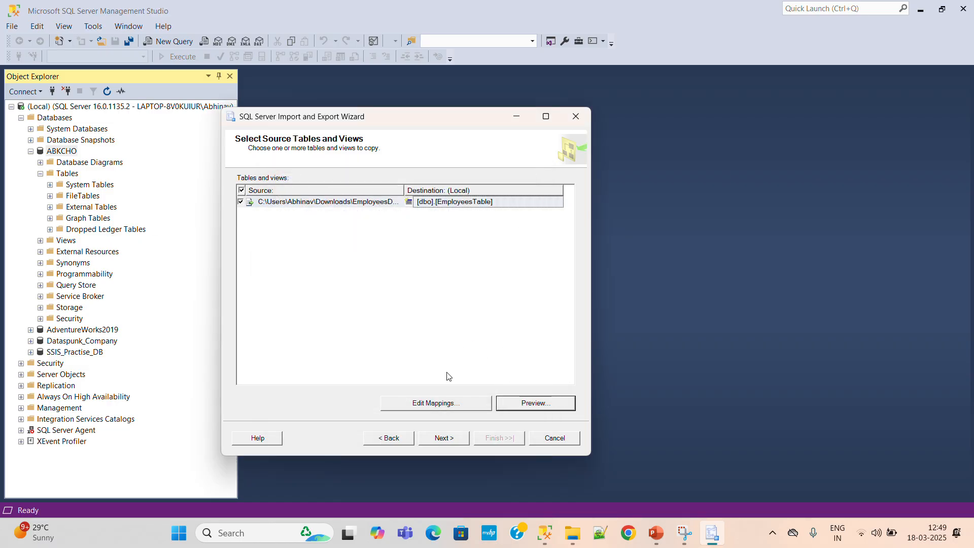
pyautogui.click(444, 439)
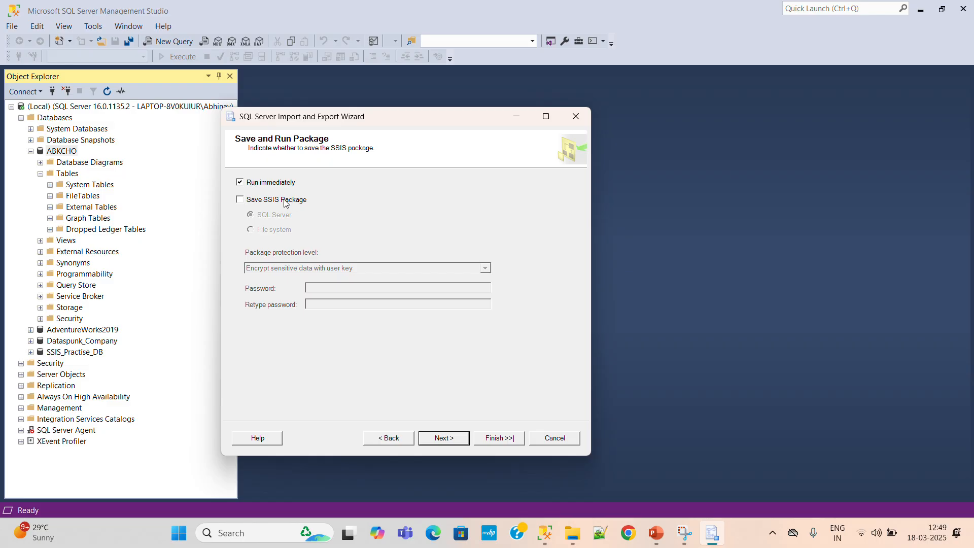
# Leave the import set to run immediately without saving an SSIS package, and continue to the summary page
pyautogui.click(240, 197)
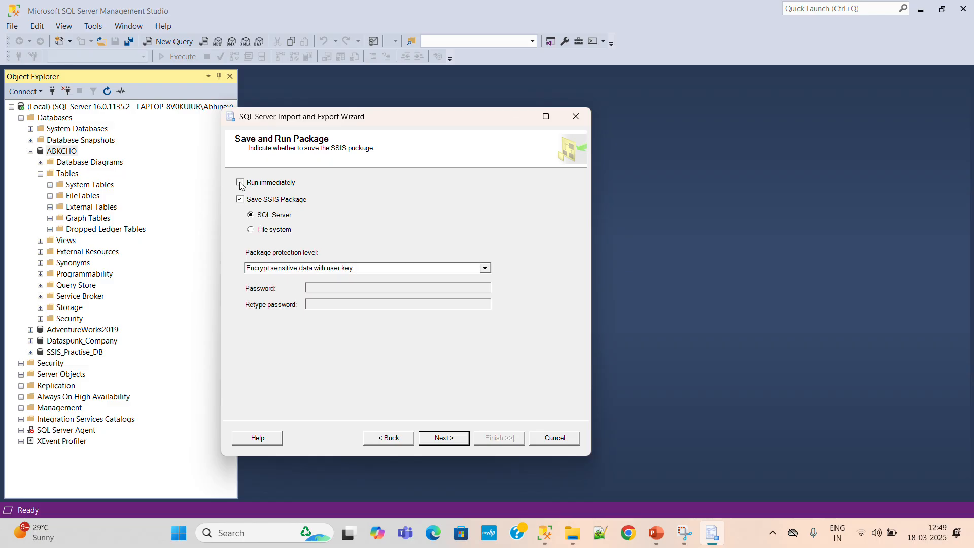
pyautogui.click(240, 199)
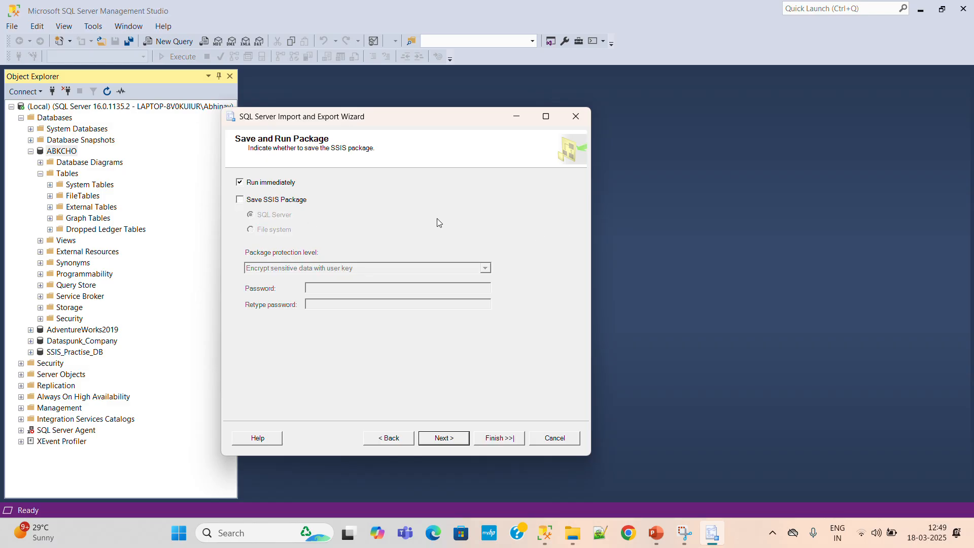
pyautogui.click(446, 438)
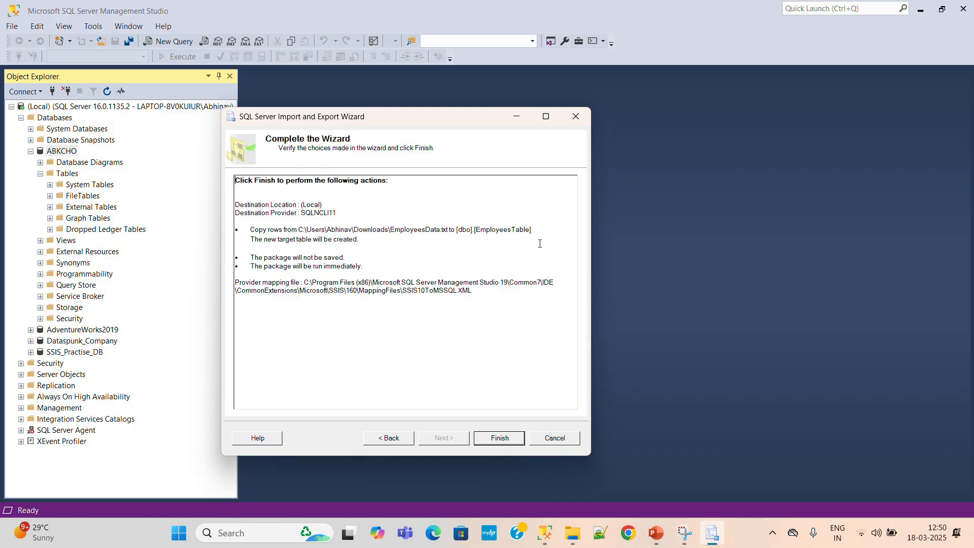
# Review the copy action in the summary, run the import into [dbo].[EmployeesTable], and close the wizard
pyautogui.moveTo(536, 232); pyautogui.dragTo(241, 231)
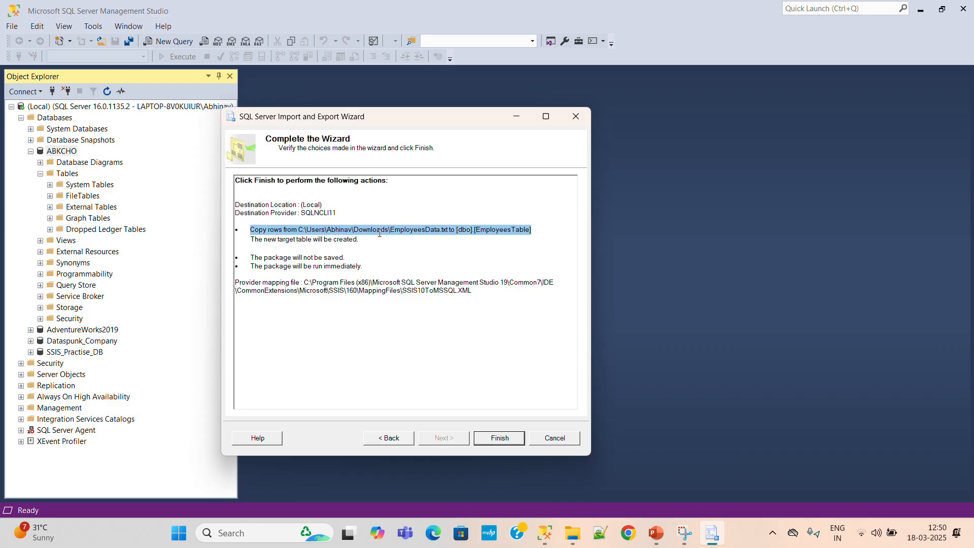
pyautogui.click(415, 250)
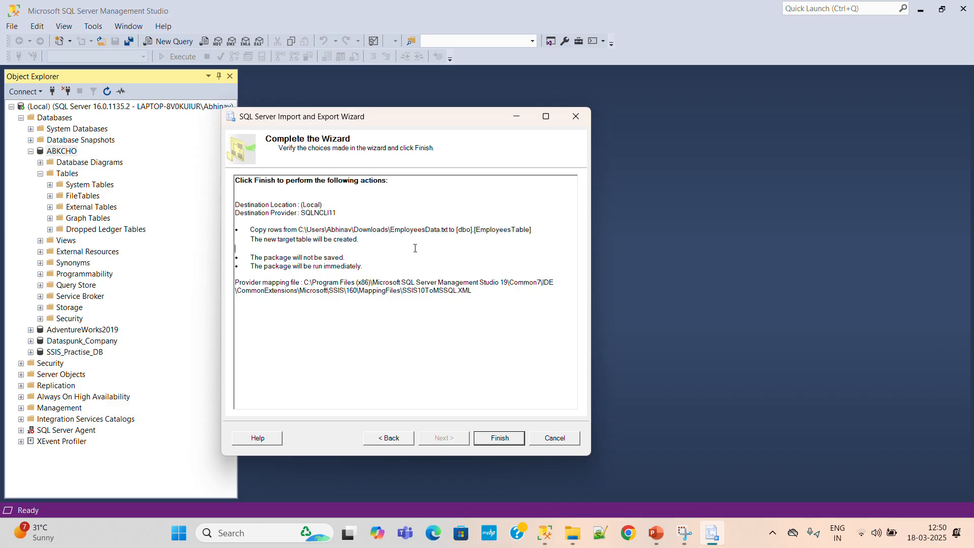
pyautogui.click(499, 439)
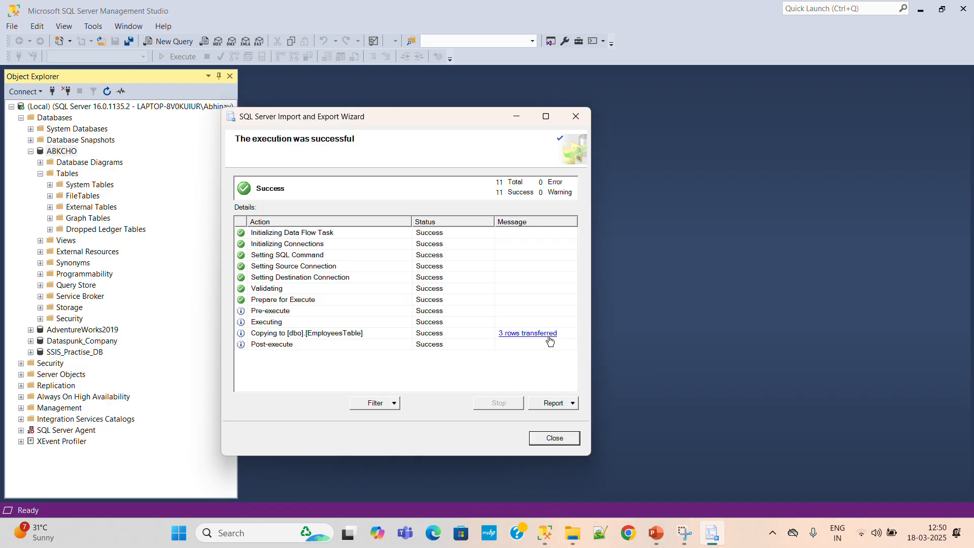
pyautogui.click(555, 438)
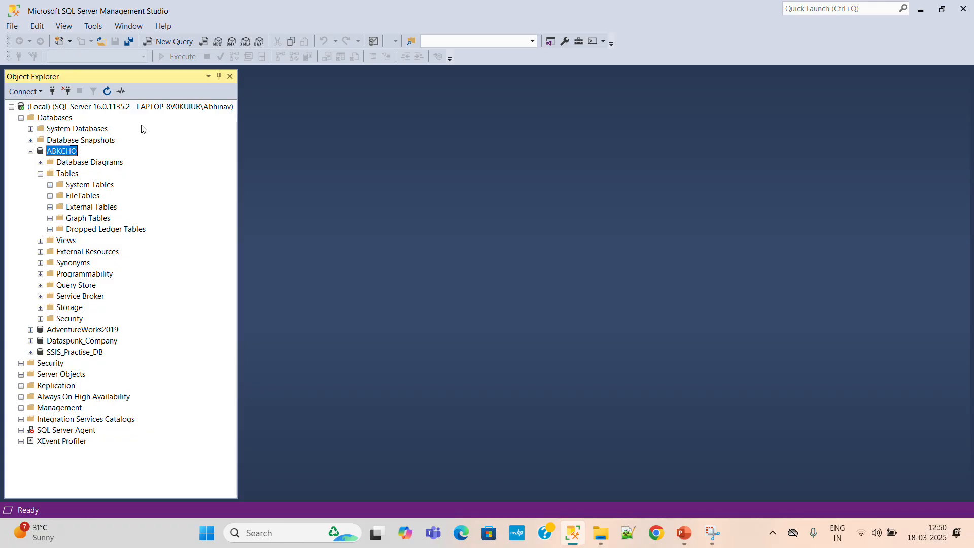
# Refresh the ABKCHO tables and query the top 1000 rows of dbo.EmployeesTable, hiding the results pane after checking them
pyautogui.rightClick(67, 174)
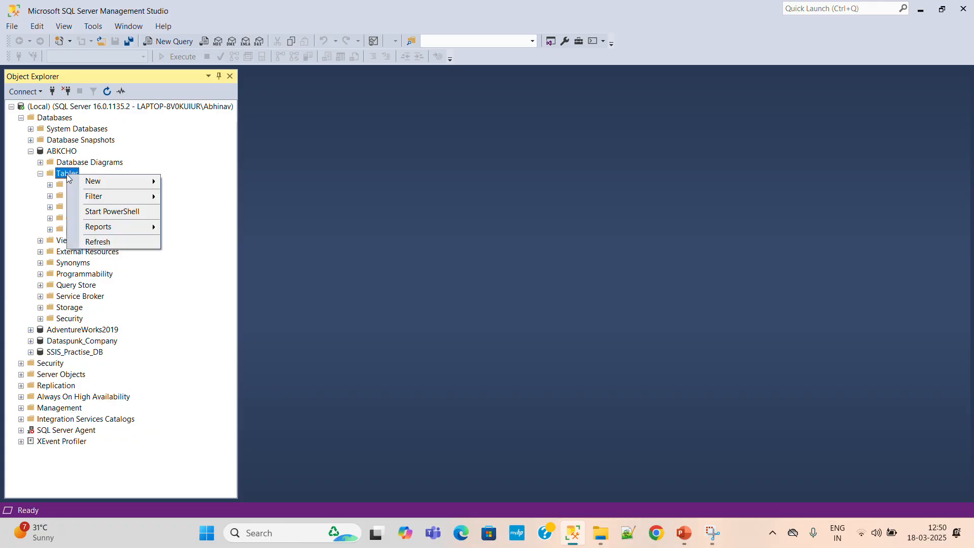
pyautogui.click(118, 243)
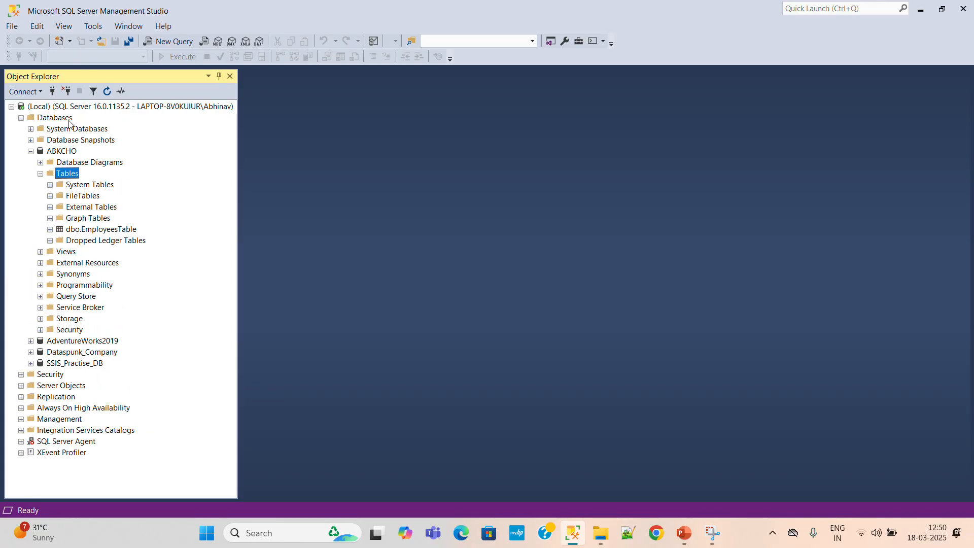
pyautogui.rightClick(108, 229)
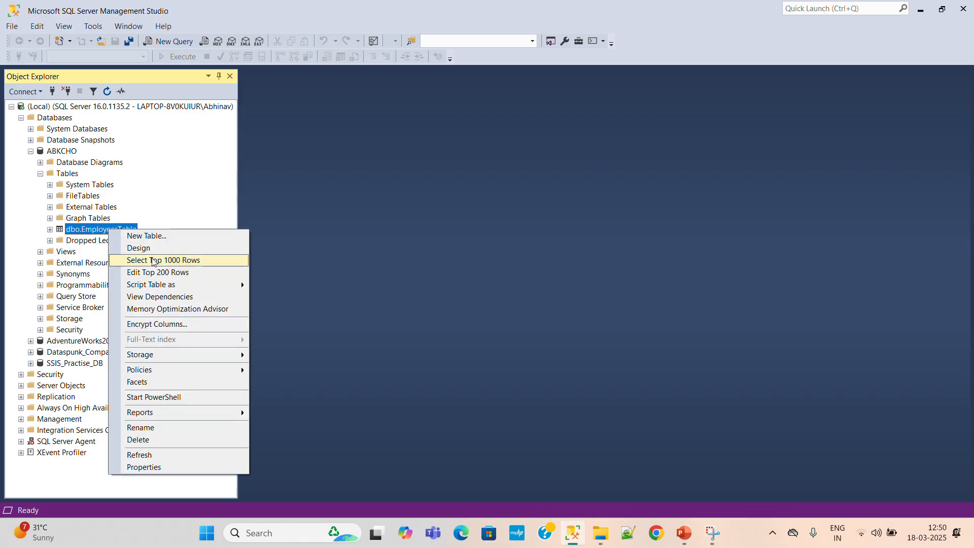
pyautogui.click(154, 260)
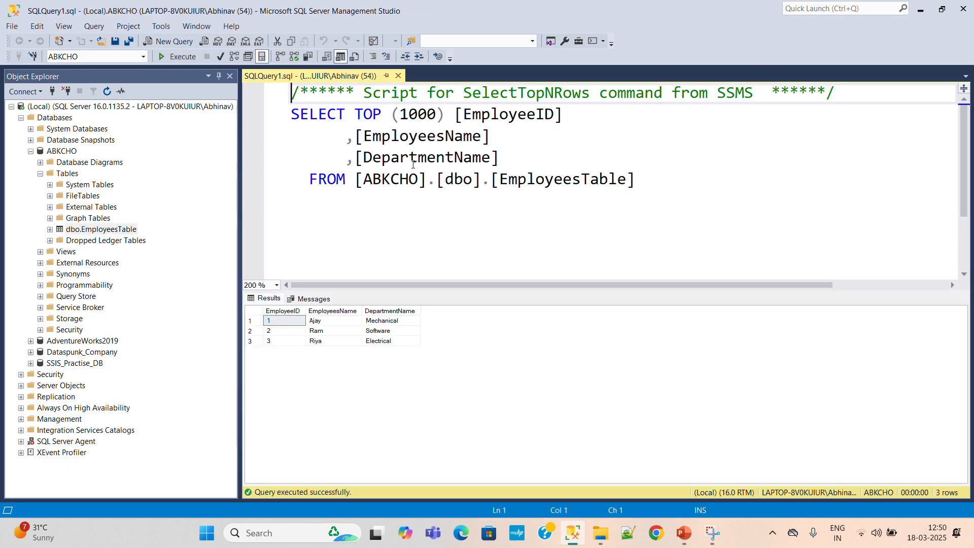
pyautogui.moveTo(520, 291); pyautogui.dragTo(519, 213)
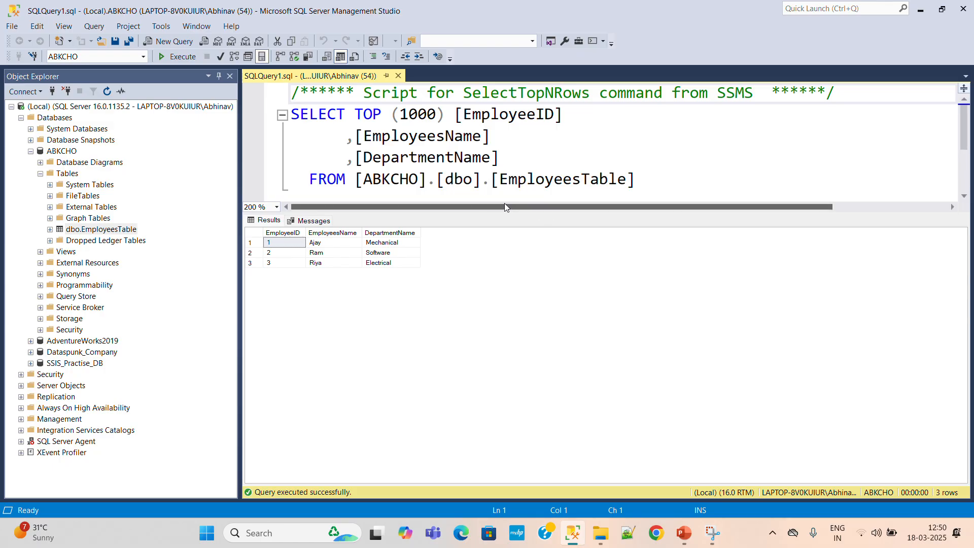
pyautogui.hotkey('ctrl', 'r')
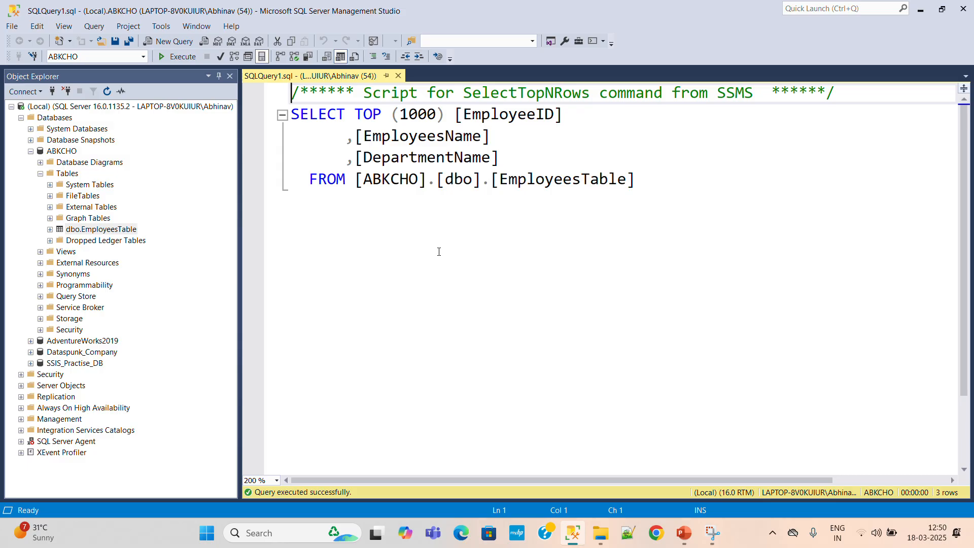
# Switch to File Explorer and create a new Microsoft Excel worksheet named DepartmentTable in the Downloads folder
pyautogui.click(601, 533)
pyautogui.rightClick(262, 192)
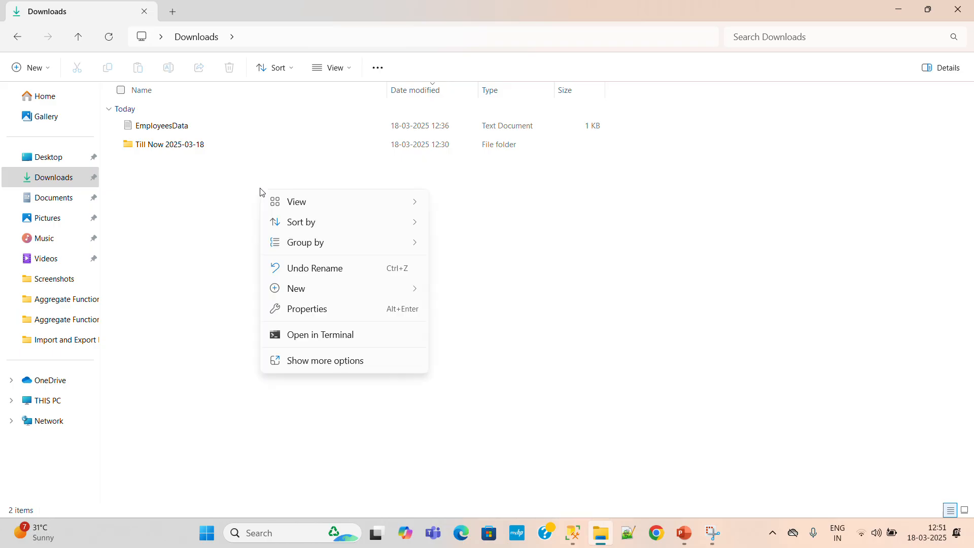
pyautogui.moveTo(382, 290)
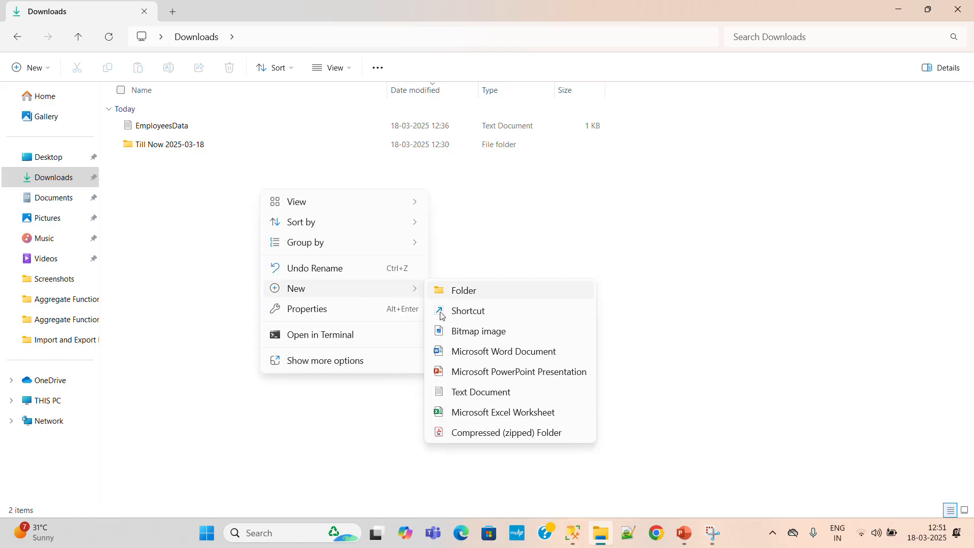
pyautogui.click(490, 413)
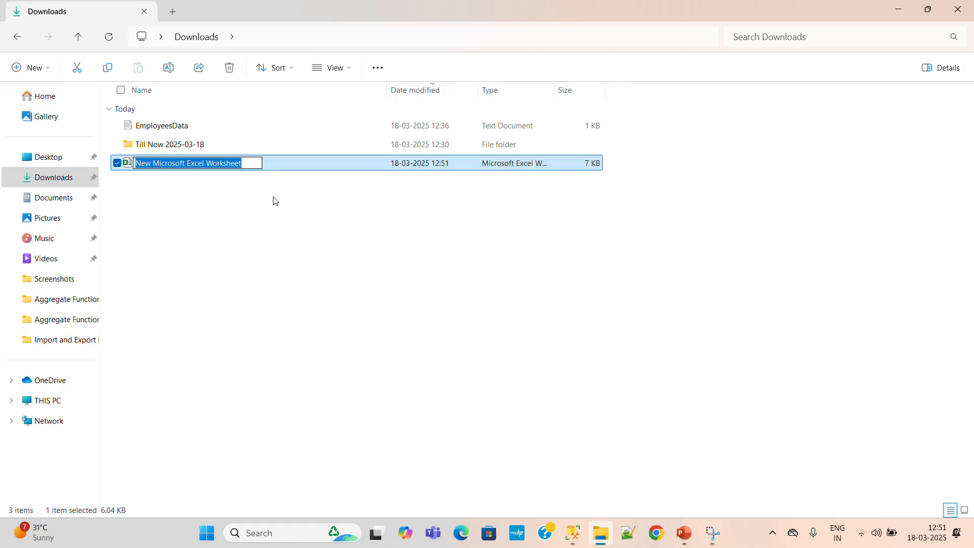
pyautogui.write('Depar')
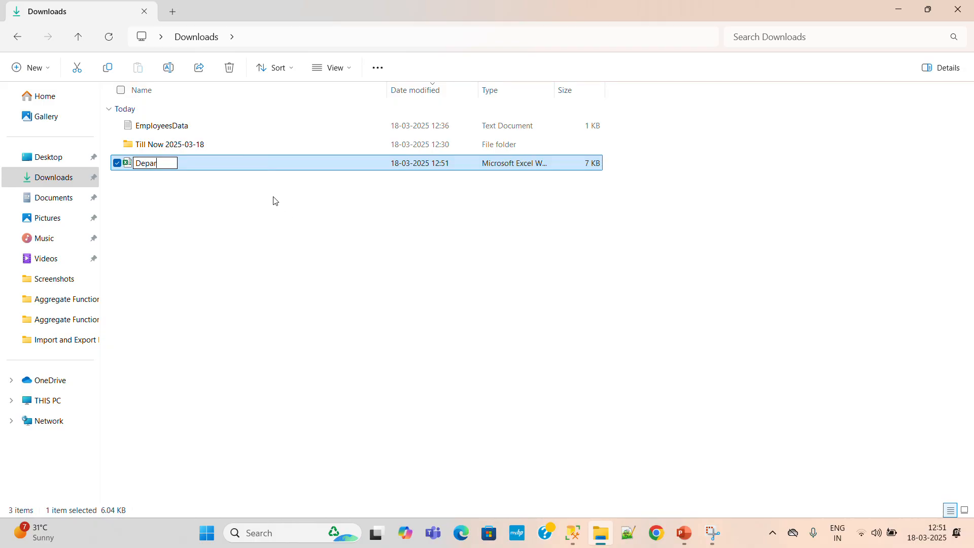
pyautogui.write('tmentTa')
pyautogui.write('ble')
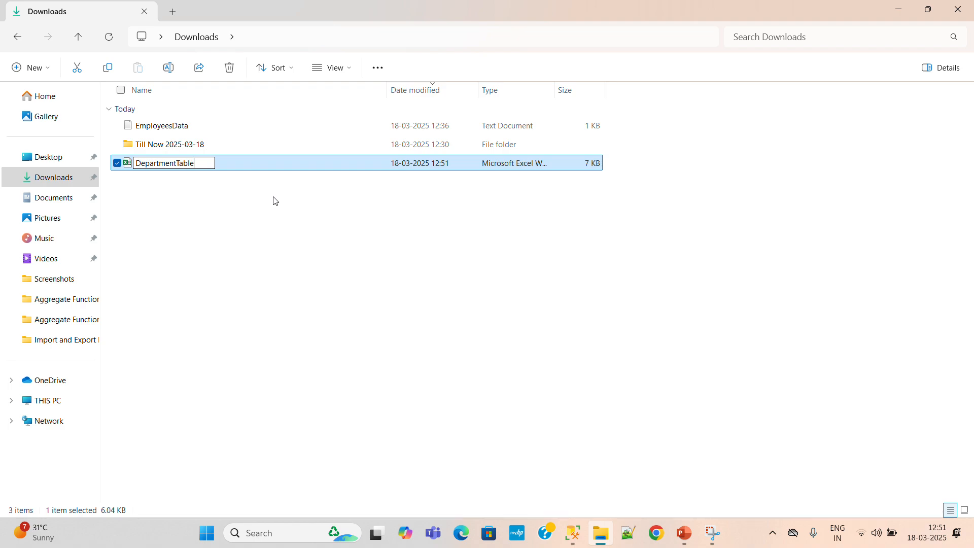
pyautogui.press('Return')
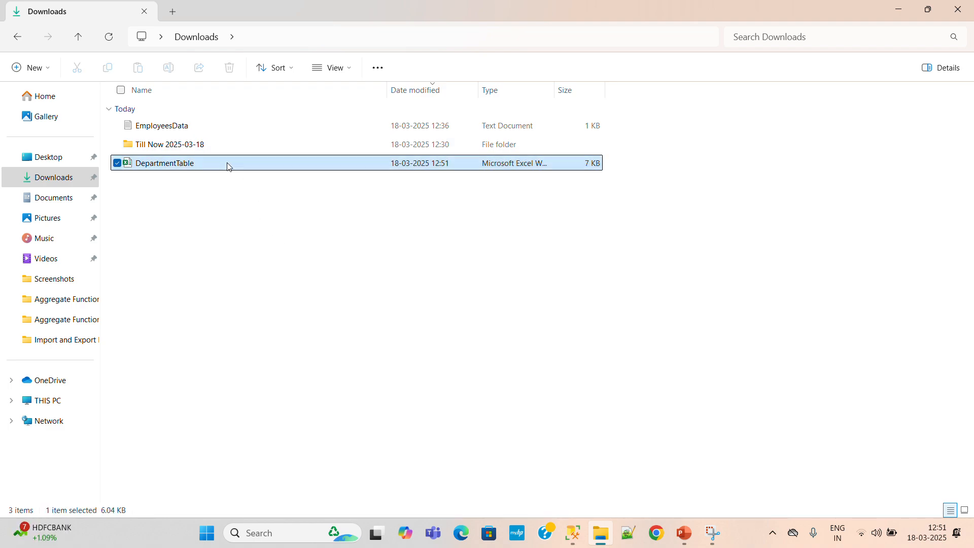
# Open the DepartmentTable workbook in Excel, enter the header DepartmentID in A1 and widen column A to fit
pyautogui.doubleClick(229, 164)
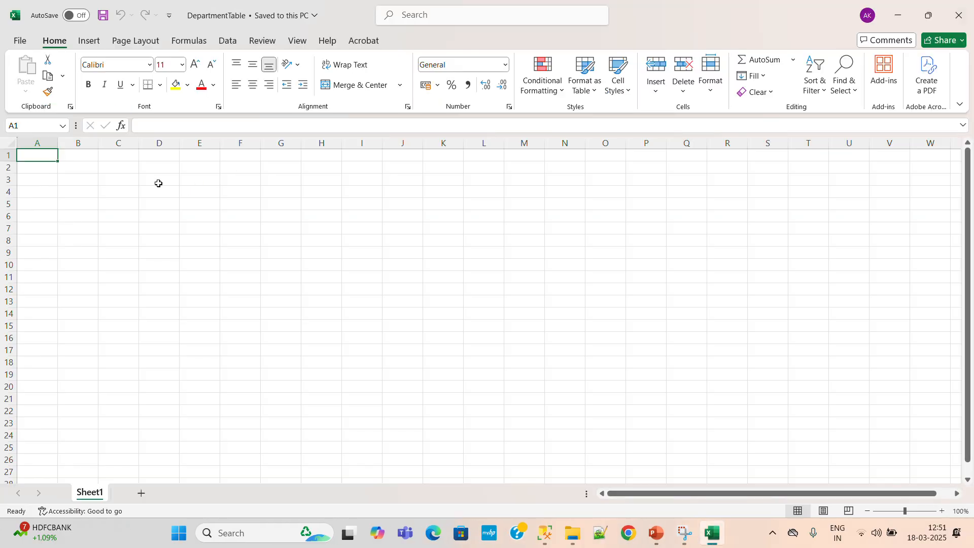
pyautogui.write('De')
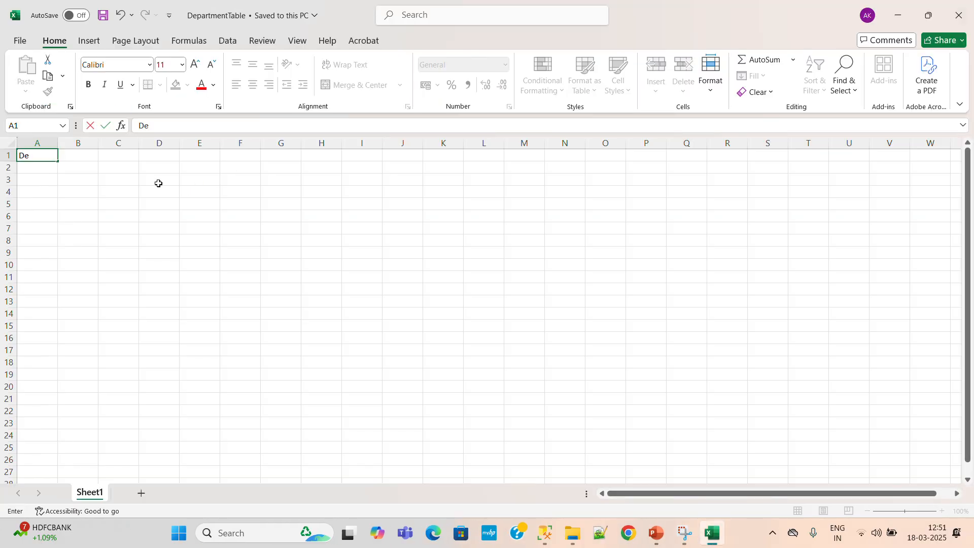
pyautogui.write('partmentID')
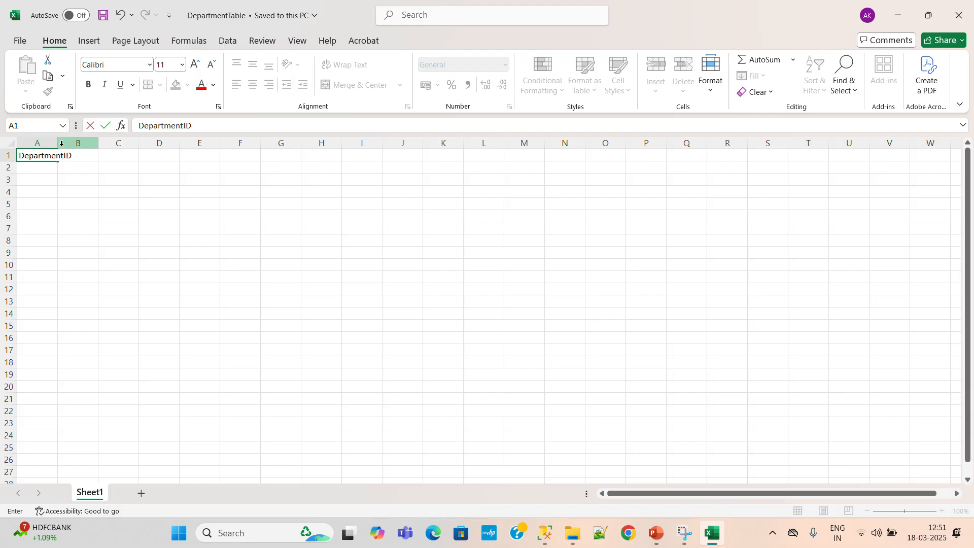
pyautogui.click(94, 189)
pyautogui.moveTo(58, 139); pyautogui.dragTo(74, 139)
# Enter the header DepartmentName in B1 and fit column B to its text
pyautogui.click(96, 157)
pyautogui.write('D')
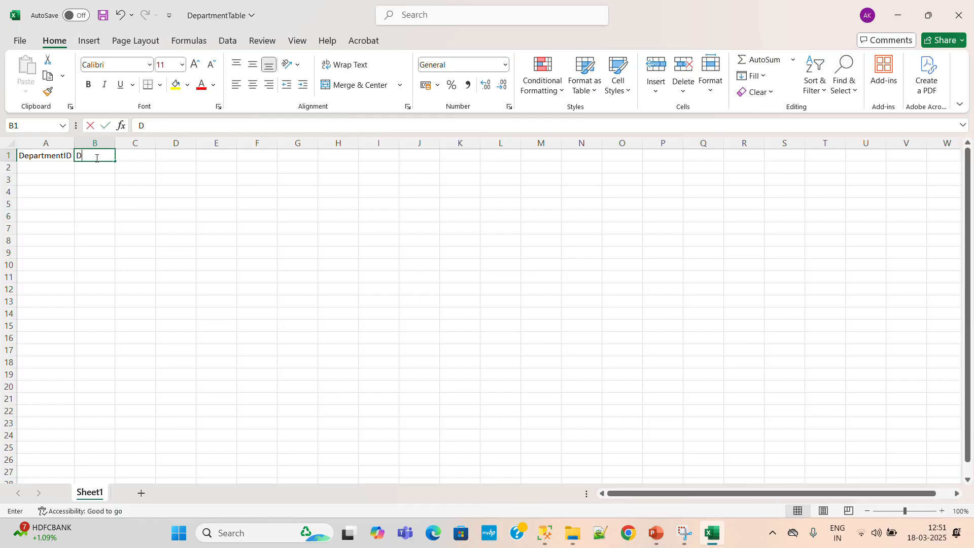
pyautogui.write('epar')
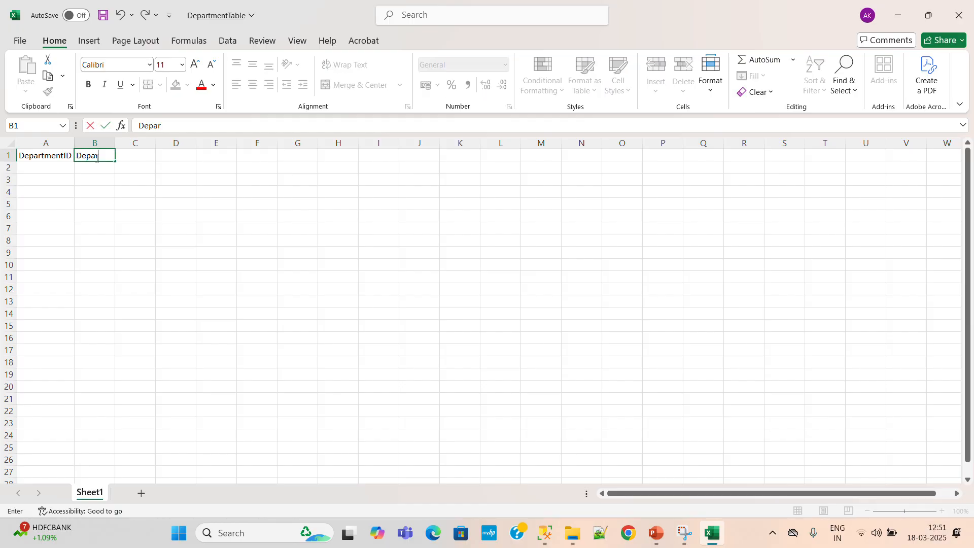
pyautogui.write('tmentNam')
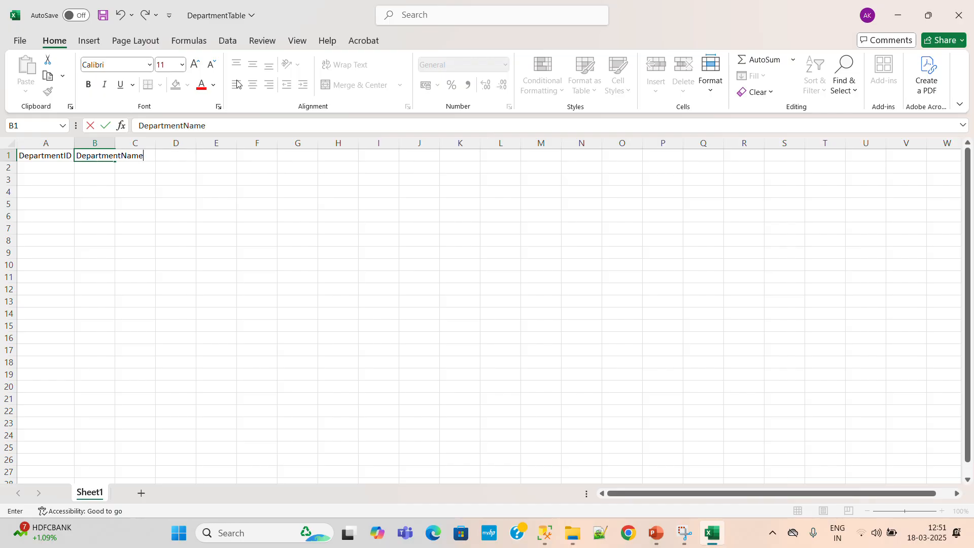
pyautogui.write('e')
pyautogui.click(193, 190)
pyautogui.doubleClick(116, 143)
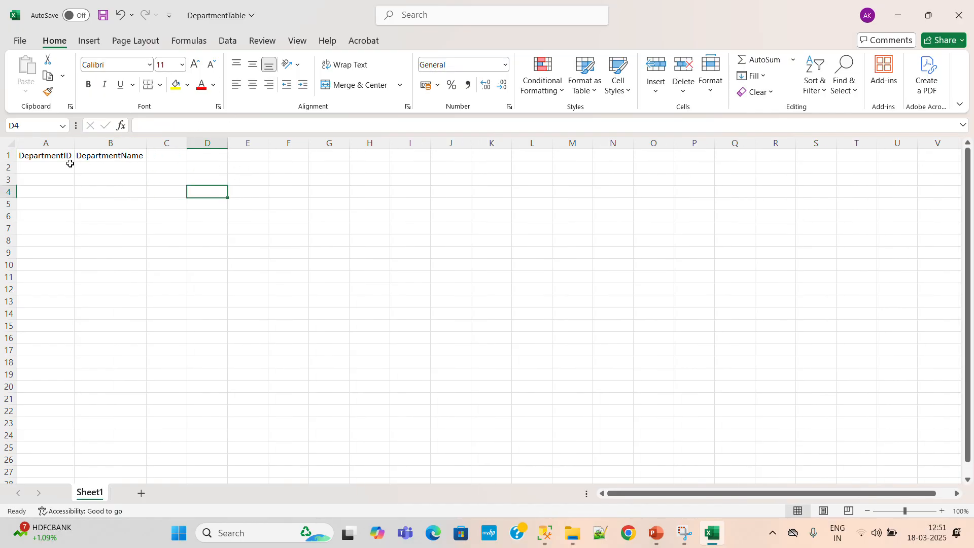
# Fill row 2 with DepartmentID 1 and DepartmentName Mechanical
pyautogui.click(41, 168)
pyautogui.write('1')
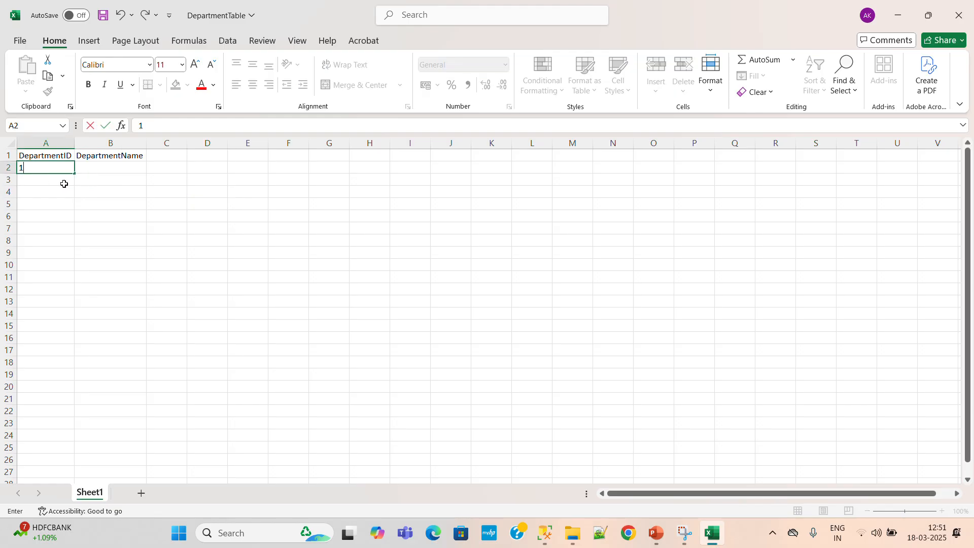
pyautogui.click(110, 168)
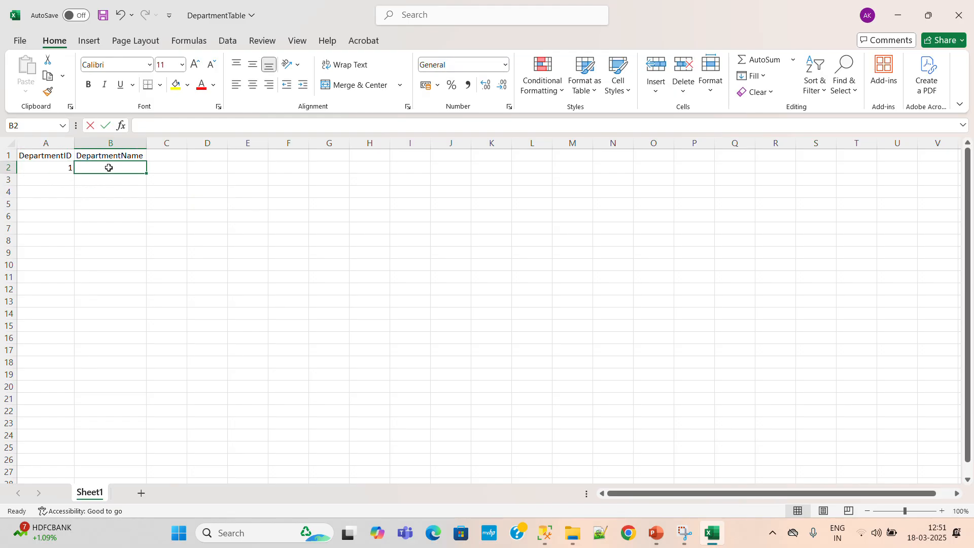
pyautogui.write('Me')
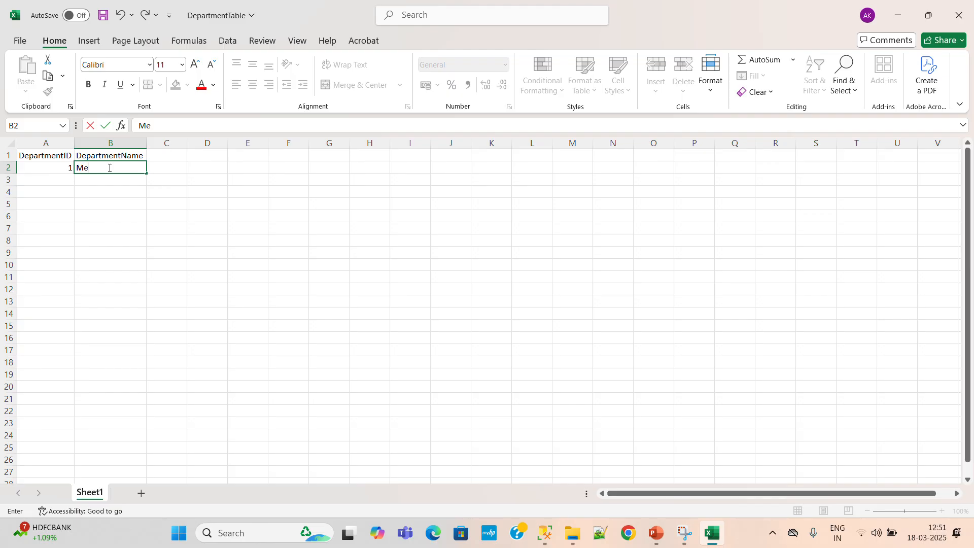
pyautogui.write('chanical')
# Fill row 3 with DepartmentID 2 and DepartmentName Software
pyautogui.click(40, 183)
pyautogui.doubleClick(41, 183)
pyautogui.write('2')
pyautogui.click(100, 180)
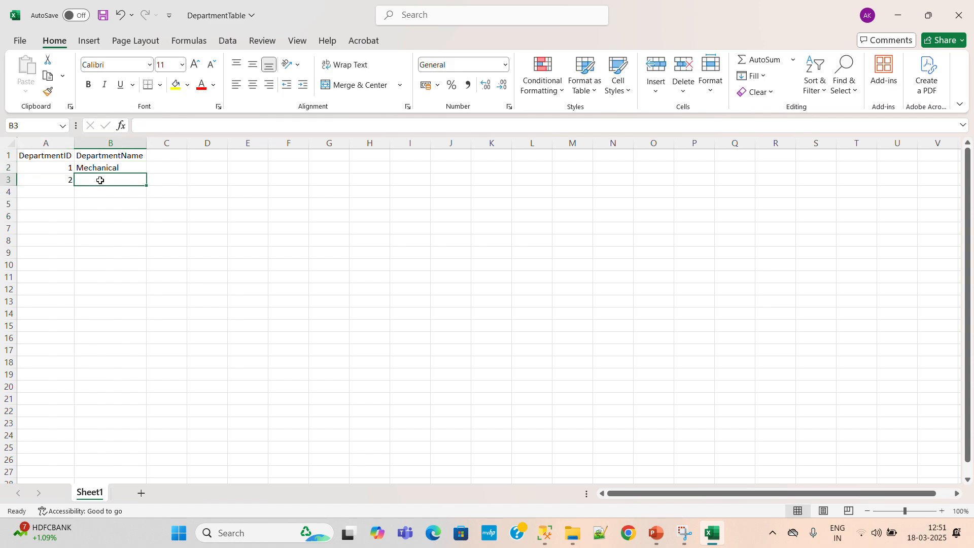
pyautogui.write('S')
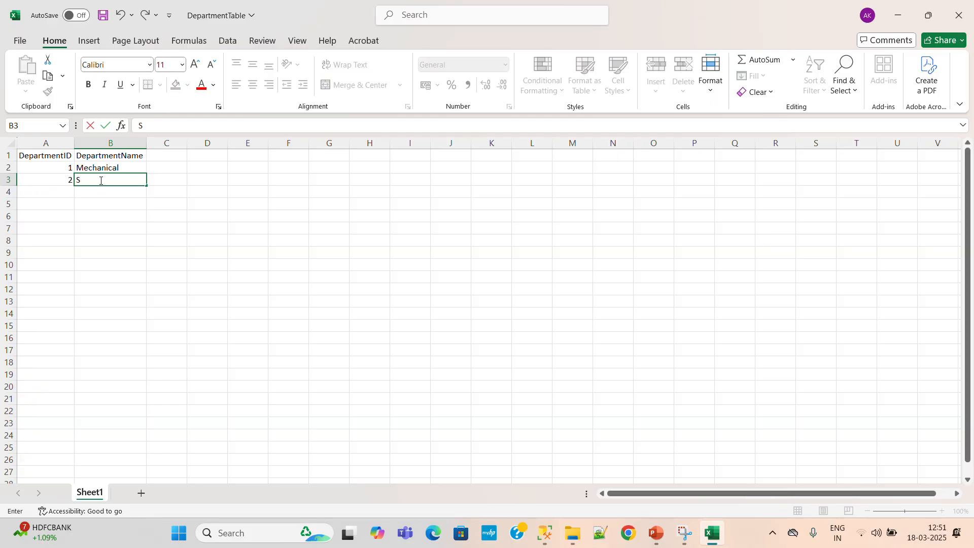
pyautogui.write('oftware')
# Fill row 4 with DepartmentID 3 and DepartmentName Electrical
pyautogui.click(60, 190)
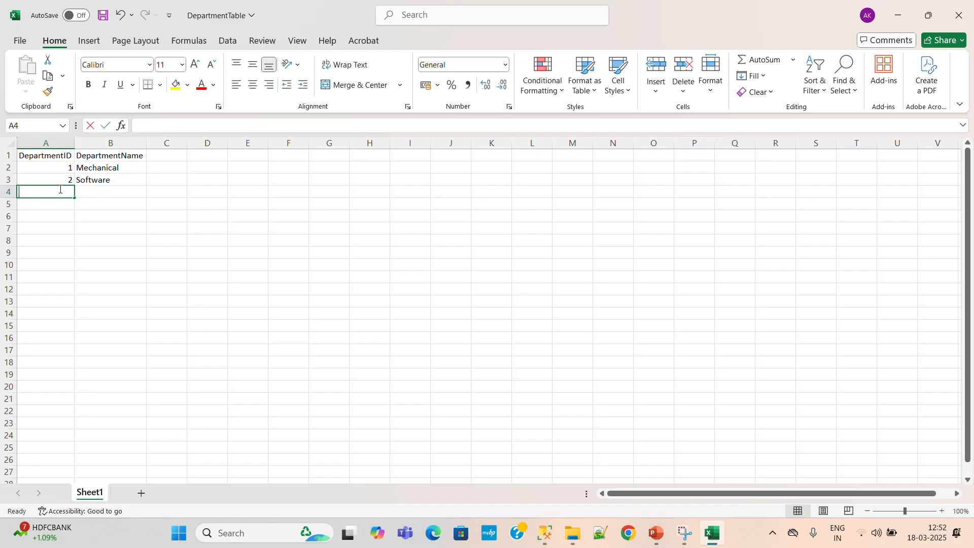
pyautogui.write('3')
pyautogui.click(109, 188)
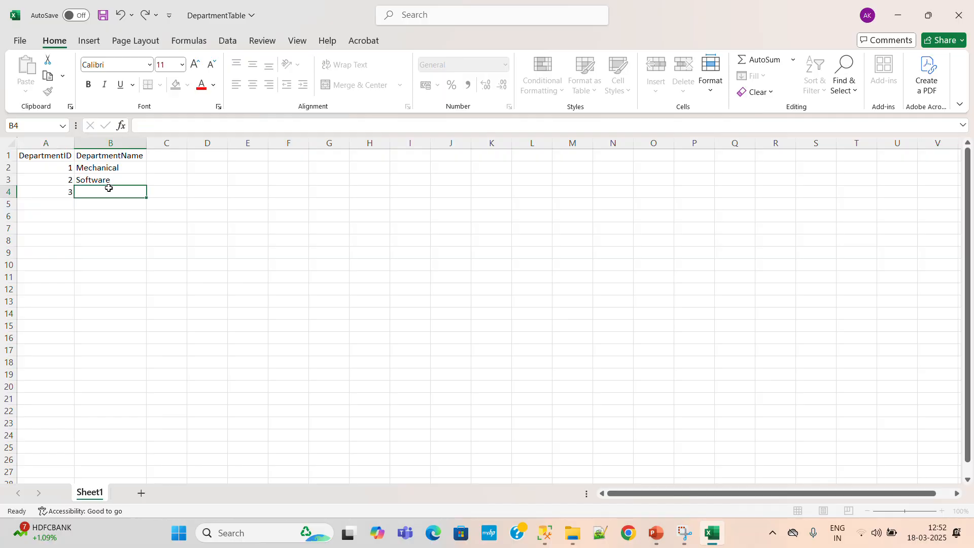
pyautogui.write('Electrical')
pyautogui.click(135, 226)
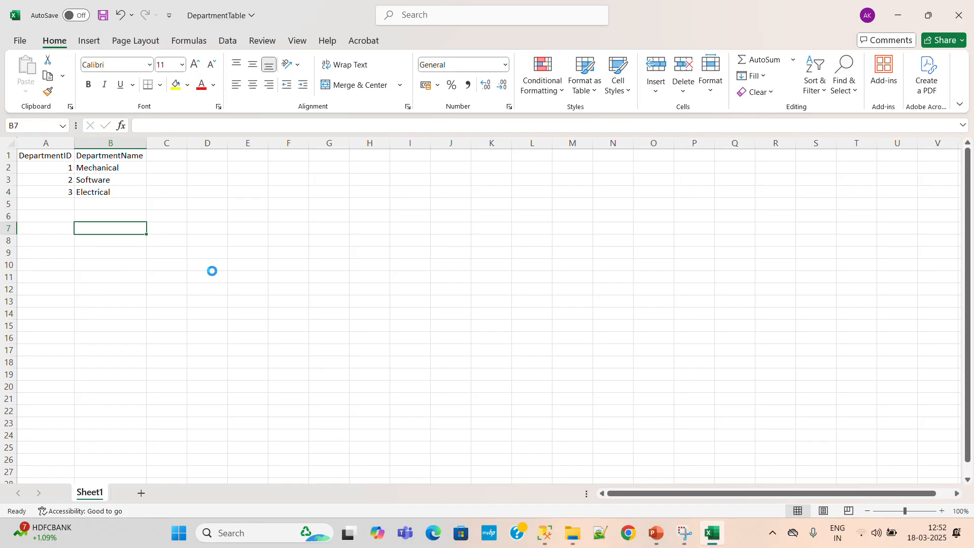
# Save and close the DepartmentTable workbook, and switch to SQL Server Management Studio to close the EmployeesTable query
pyautogui.hotkey('ctrl', 's')
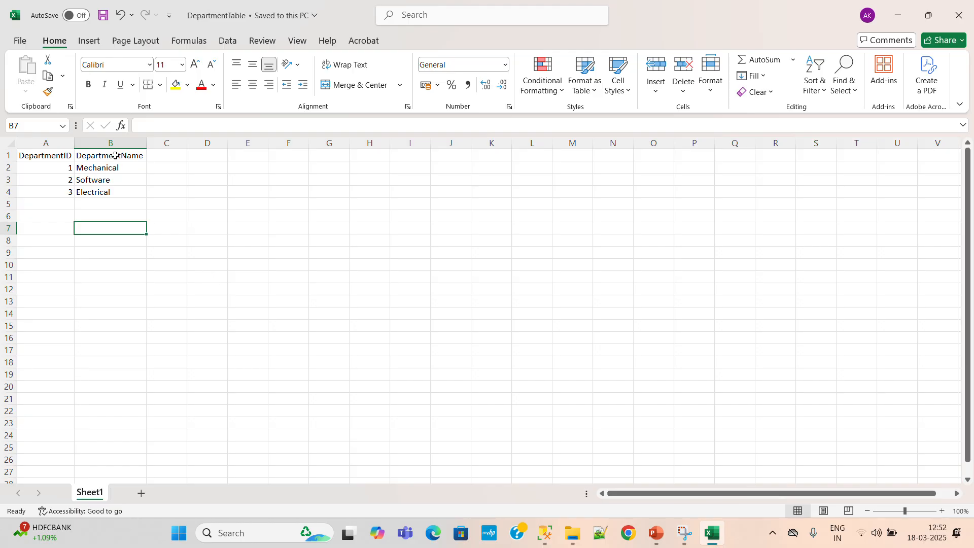
pyautogui.click(959, 16)
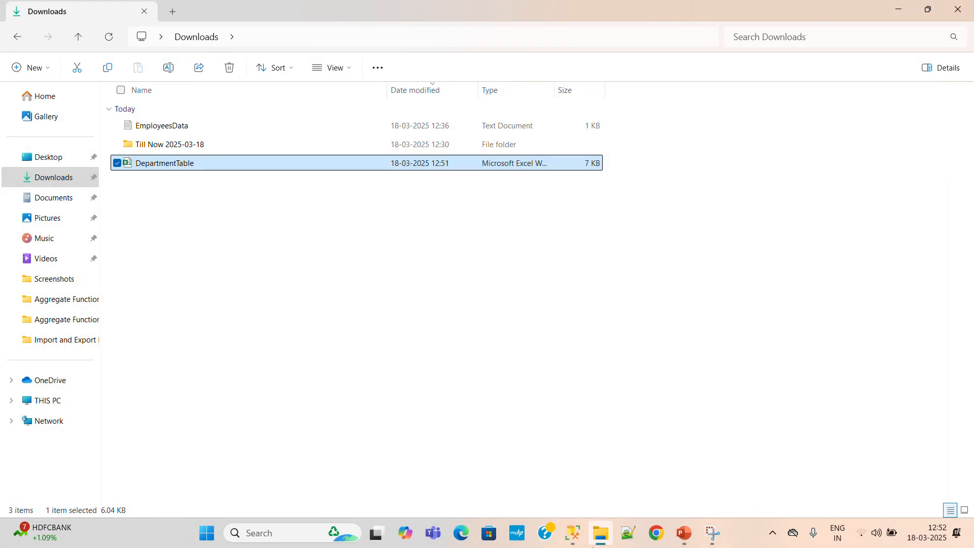
pyautogui.click(578, 534)
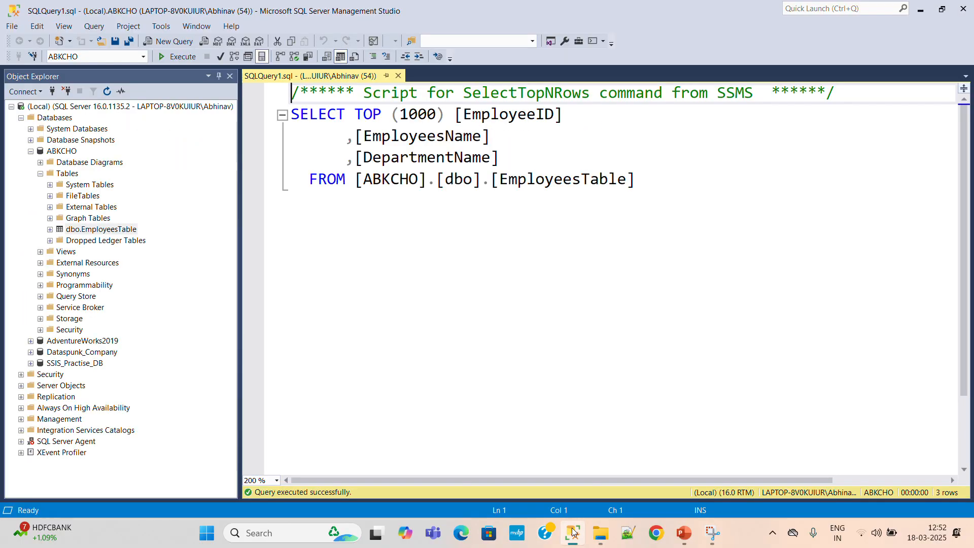
pyautogui.click(398, 76)
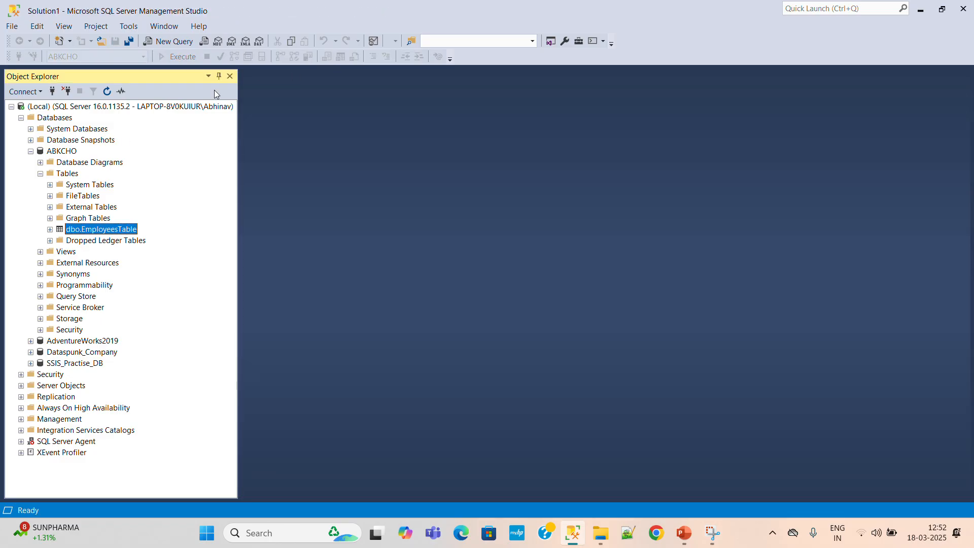
# Start the Import Data wizard for the ABKCHO database and proceed to the choice of data source
pyautogui.rightClick(59, 153)
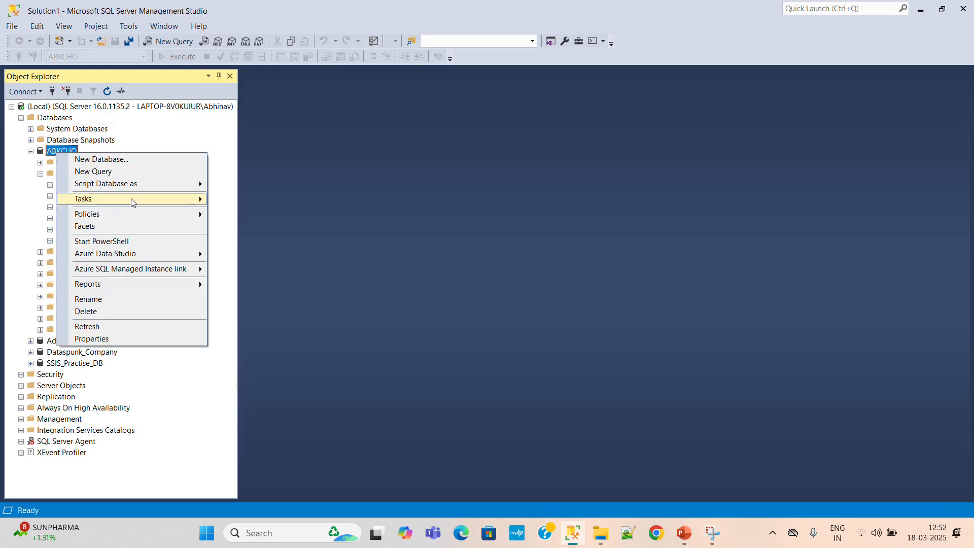
pyautogui.moveTo(131, 199)
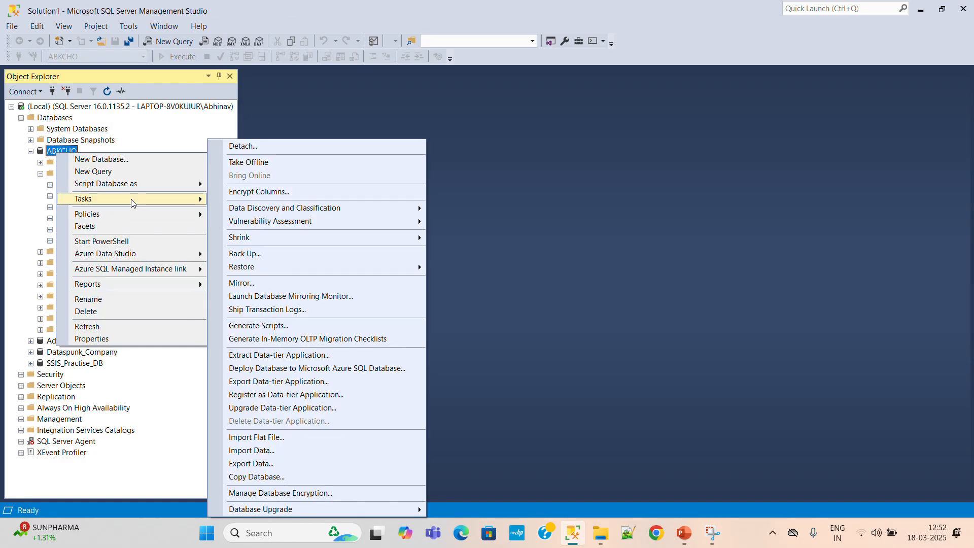
pyautogui.click(313, 450)
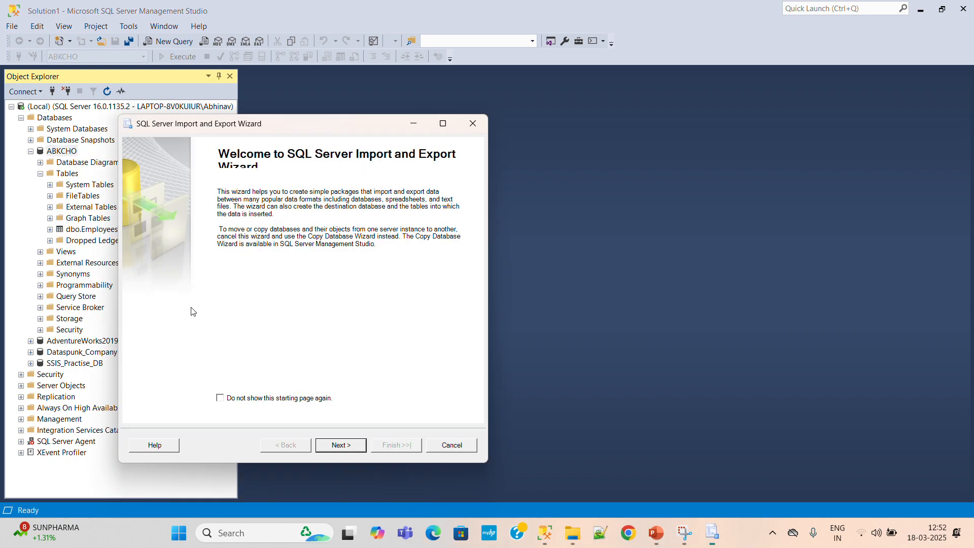
pyautogui.click(341, 446)
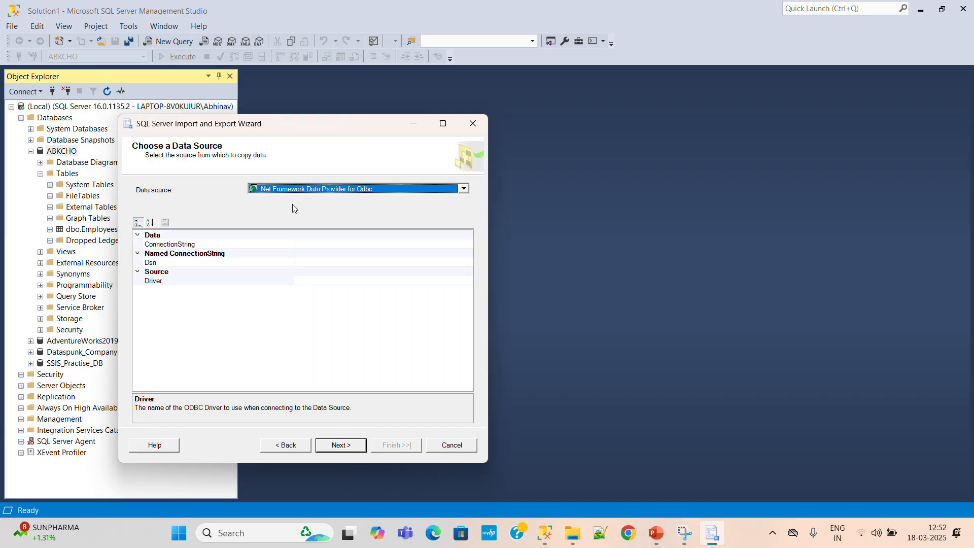
# Set the data source to Microsoft Excel with DepartmentTable.xlsx from Downloads and the Excel version Microsoft Excel 2007-2010
pyautogui.click(464, 188)
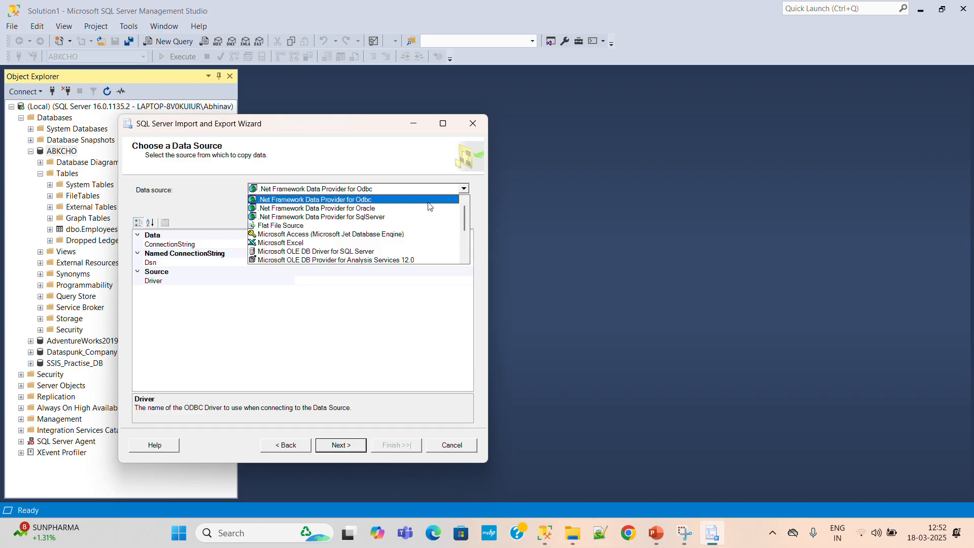
pyautogui.click(330, 244)
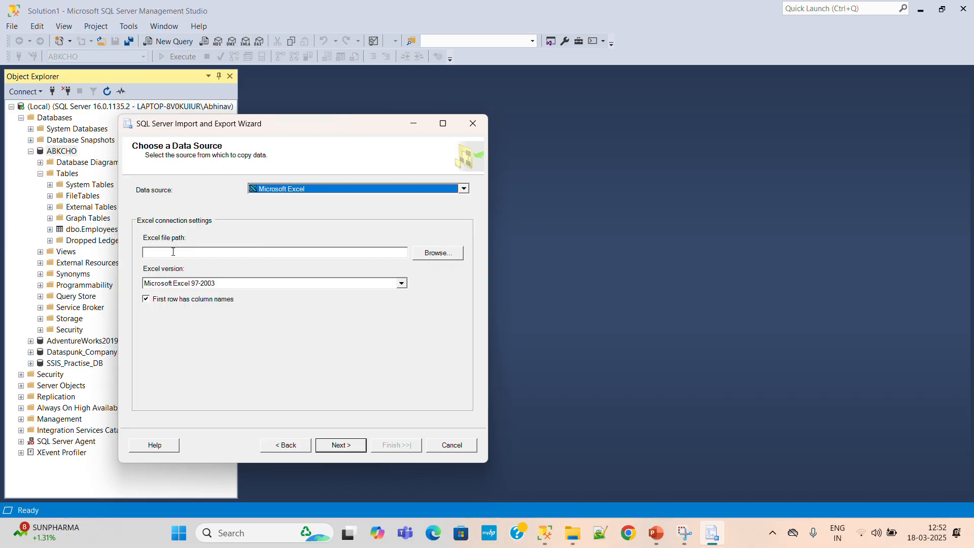
pyautogui.click(437, 253)
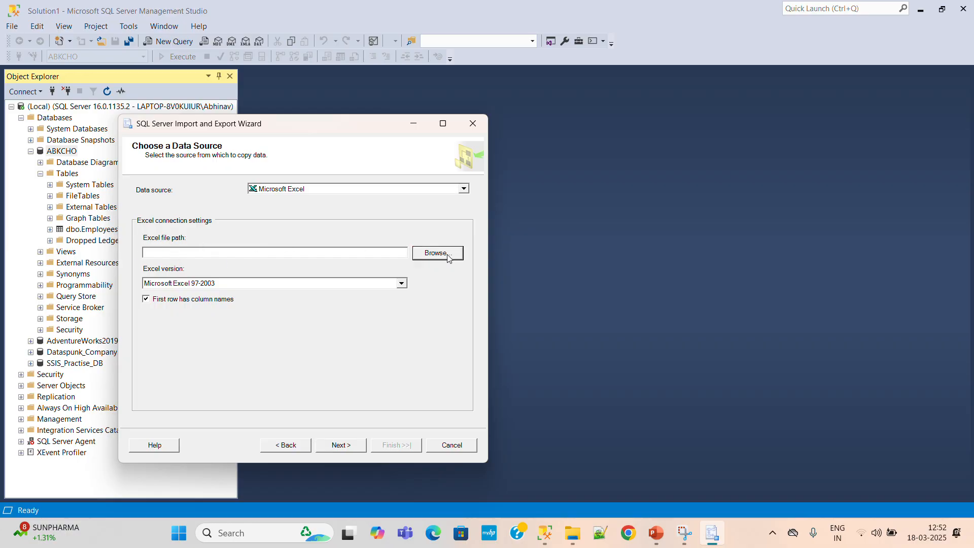
pyautogui.click(308, 255)
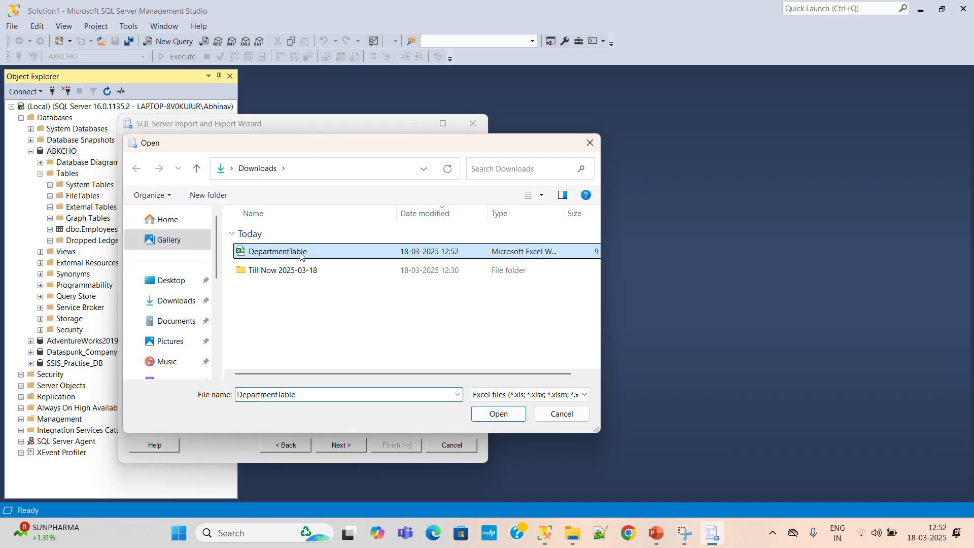
pyautogui.click(508, 415)
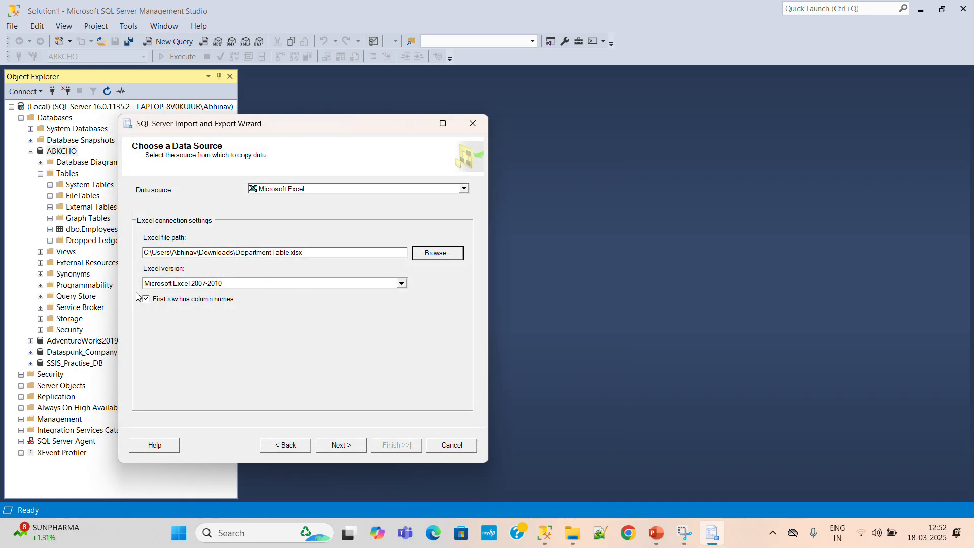
pyautogui.click(402, 287)
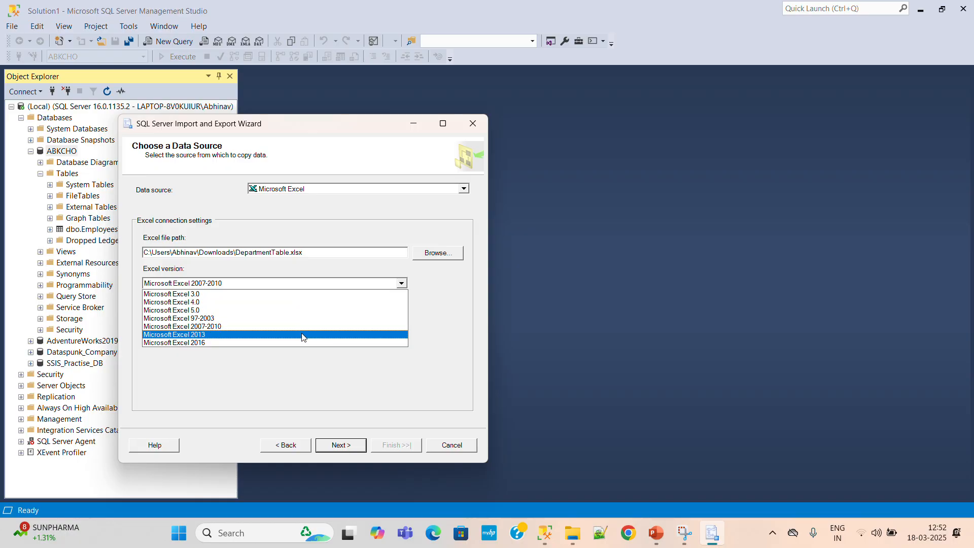
pyautogui.click(429, 327)
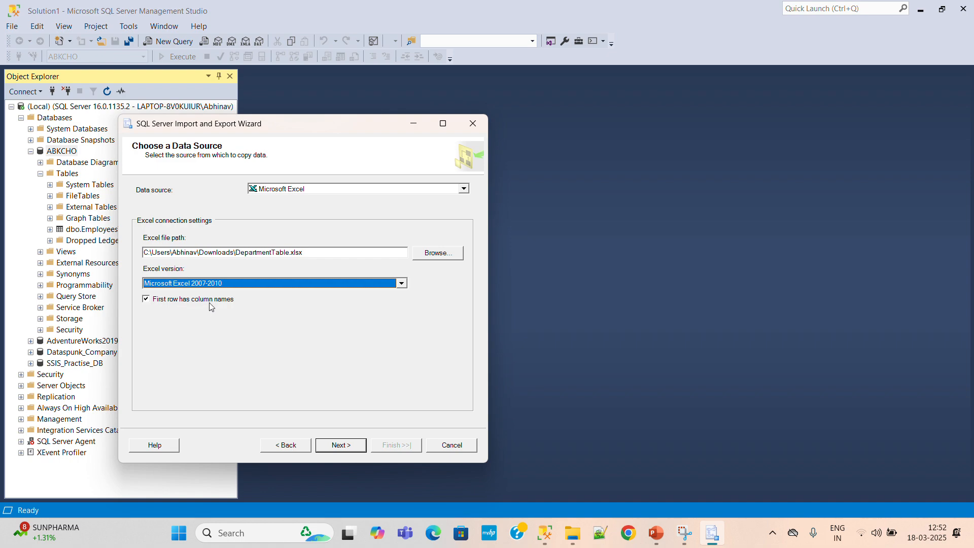
# Try to continue the import with the DepartmentTable.xlsx source, check the available Excel versions and cancel the wizard
pyautogui.click(346, 446)
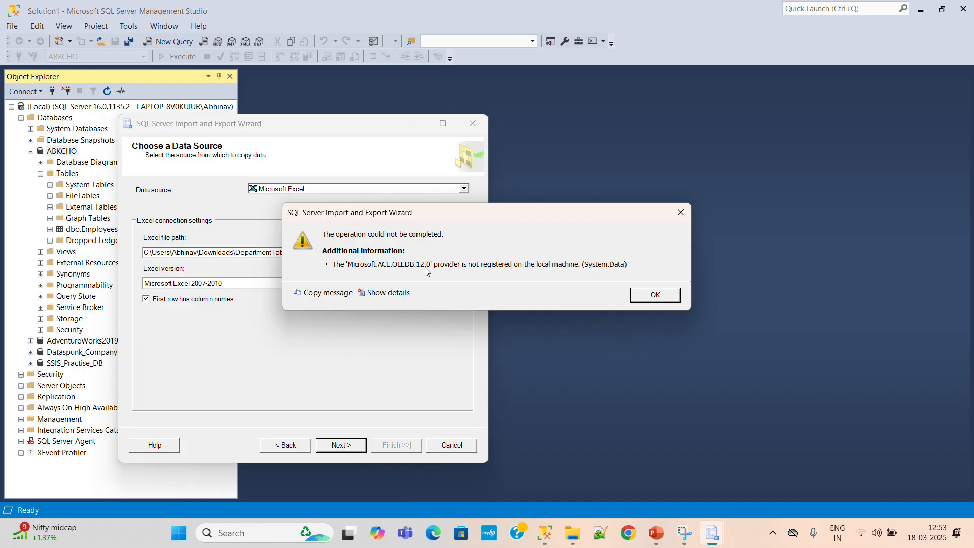
pyautogui.click(662, 294)
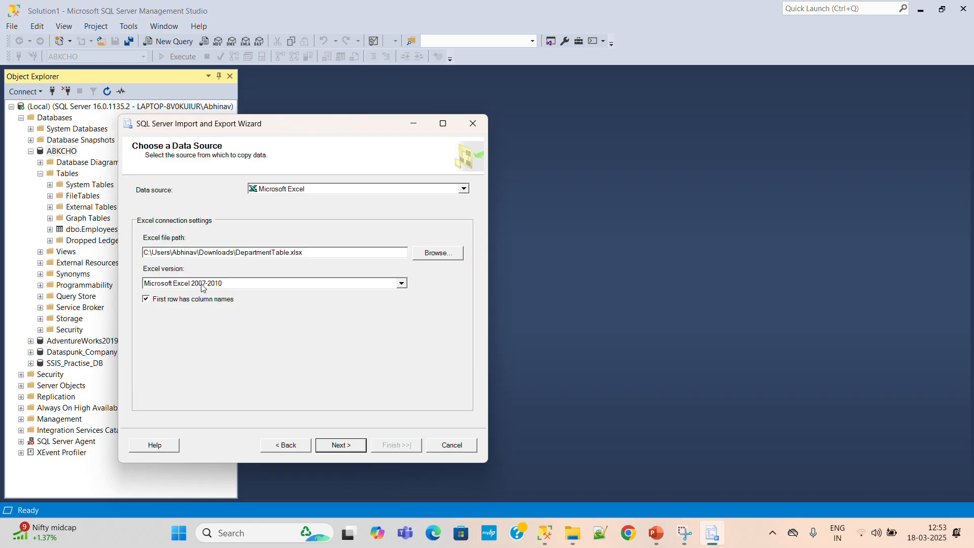
pyautogui.click(402, 283)
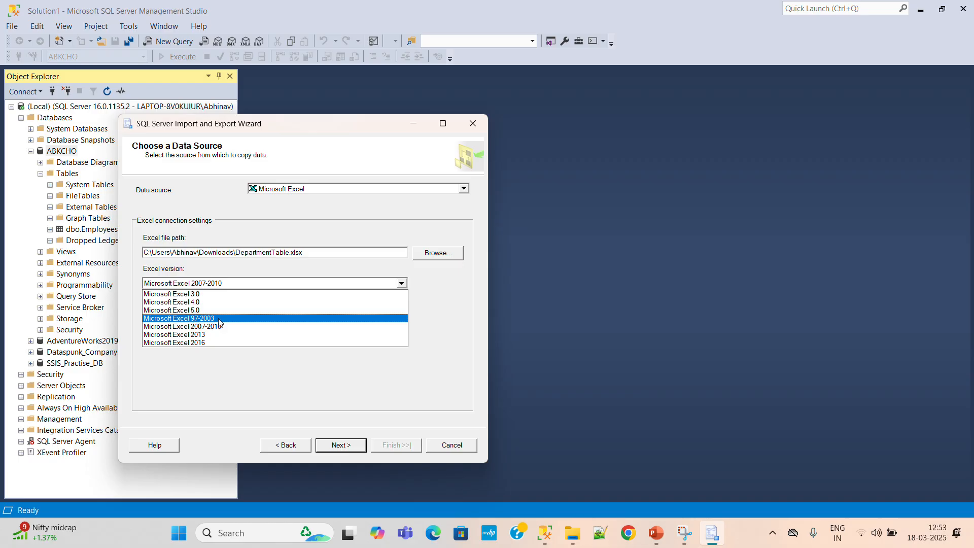
pyautogui.click(465, 446)
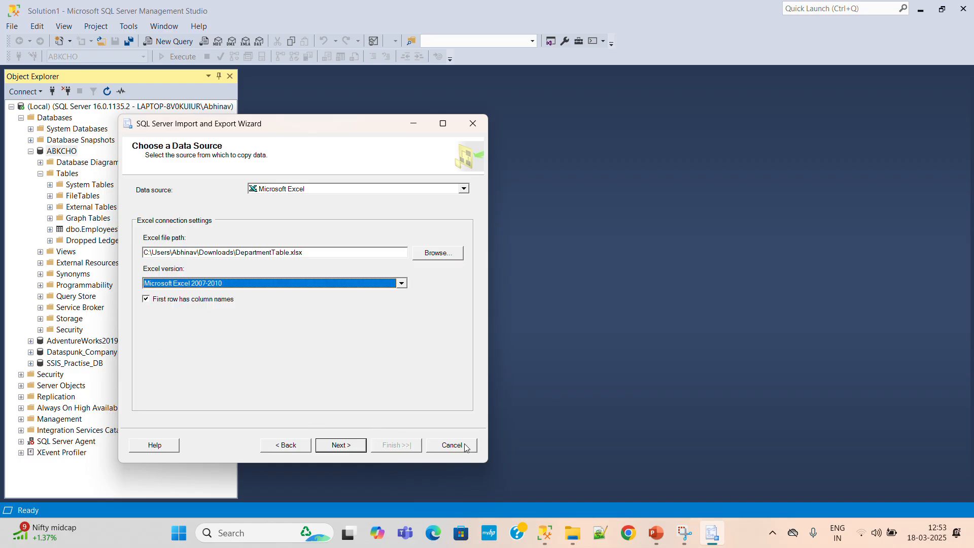
pyautogui.click(465, 447)
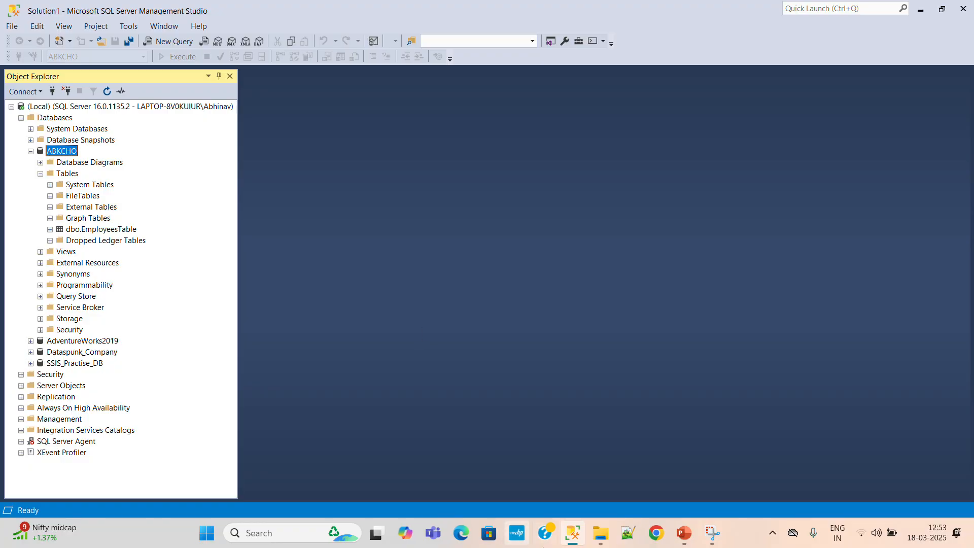
# Switch to File Explorer and open the DepartmentTable workbook from the Downloads folder in Excel
pyautogui.click(601, 533)
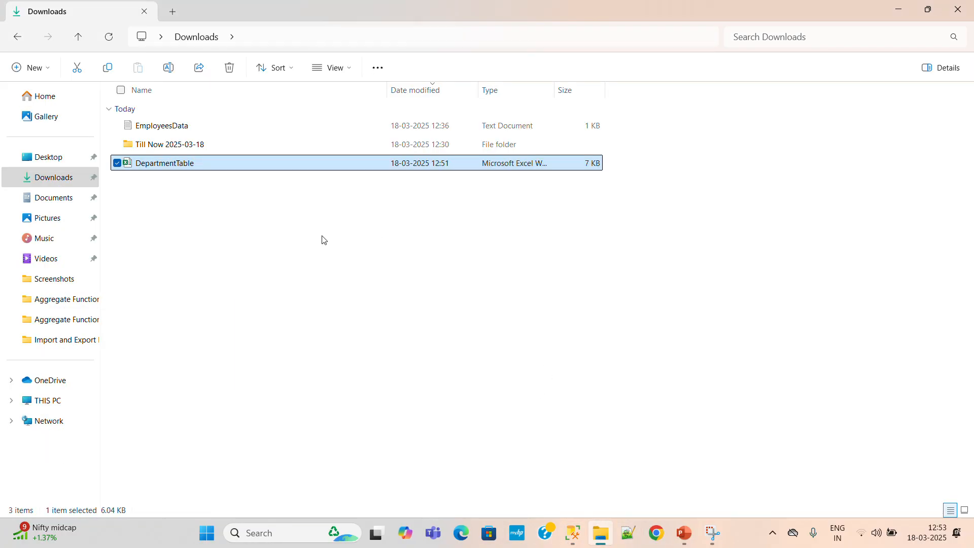
pyautogui.click(236, 244)
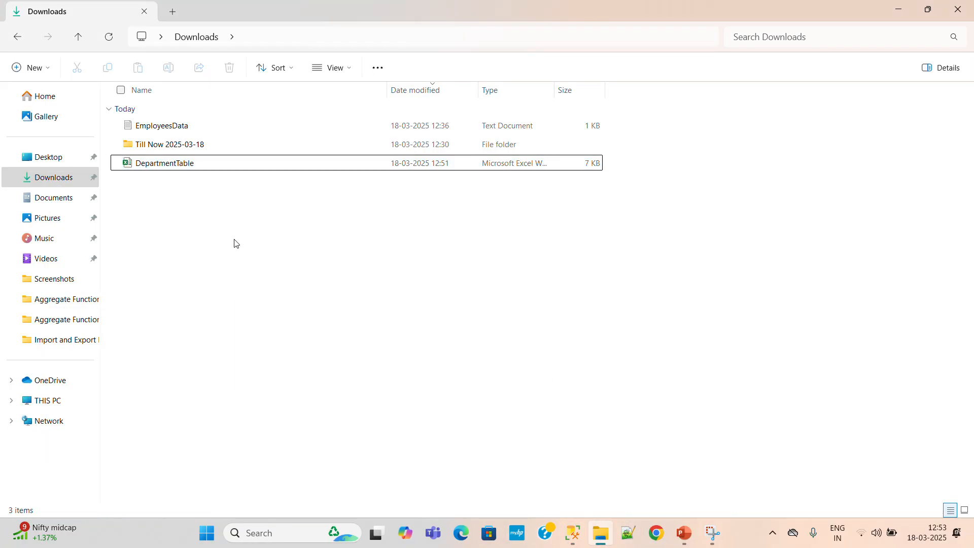
pyautogui.doubleClick(195, 169)
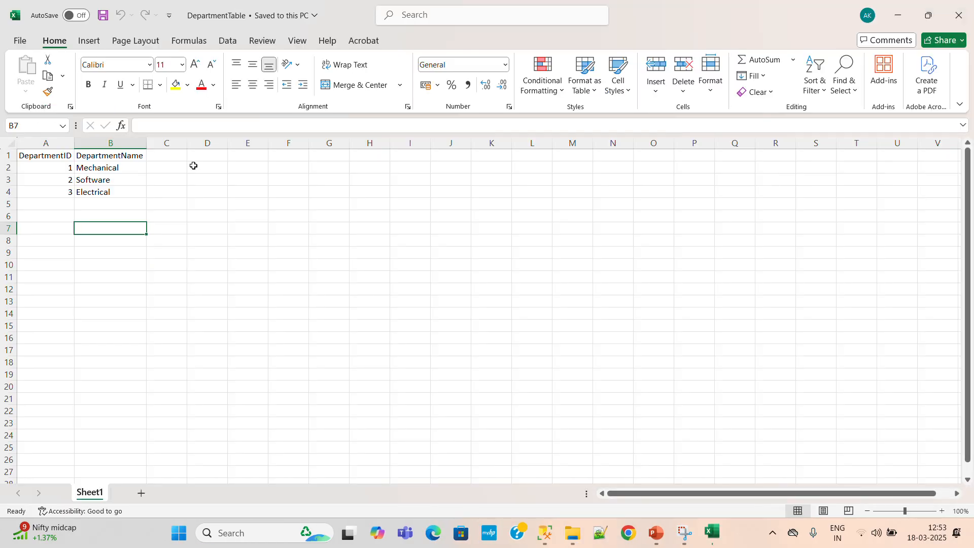
# Save a copy of the workbook as DepartmentTable in the Downloads folder in the Excel 97-2003 Workbook format
pyautogui.click(20, 41)
pyautogui.click(43, 213)
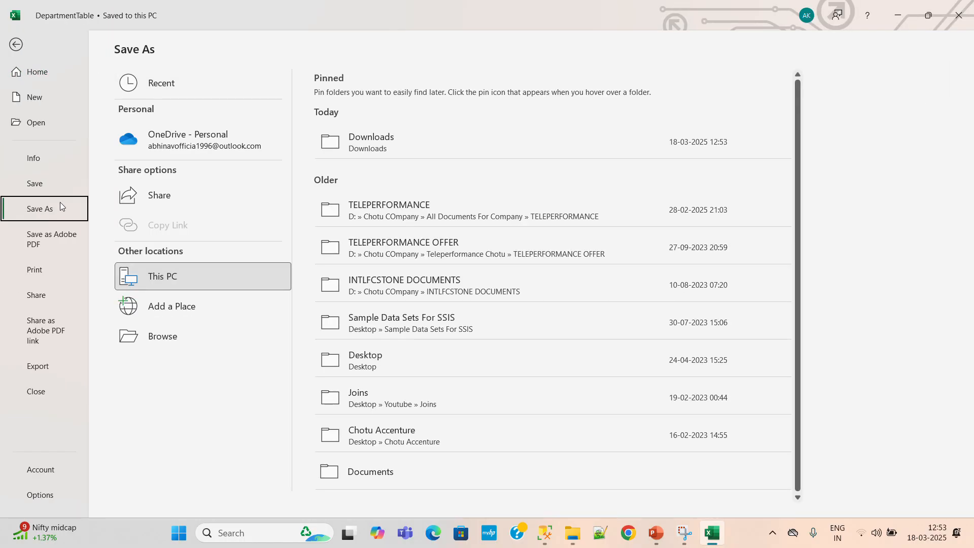
pyautogui.click(387, 139)
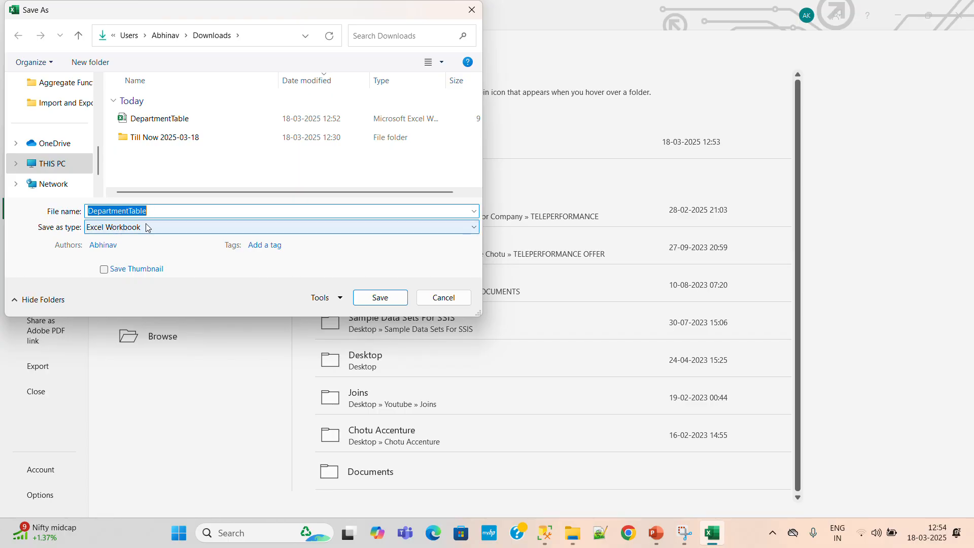
pyautogui.click(473, 229)
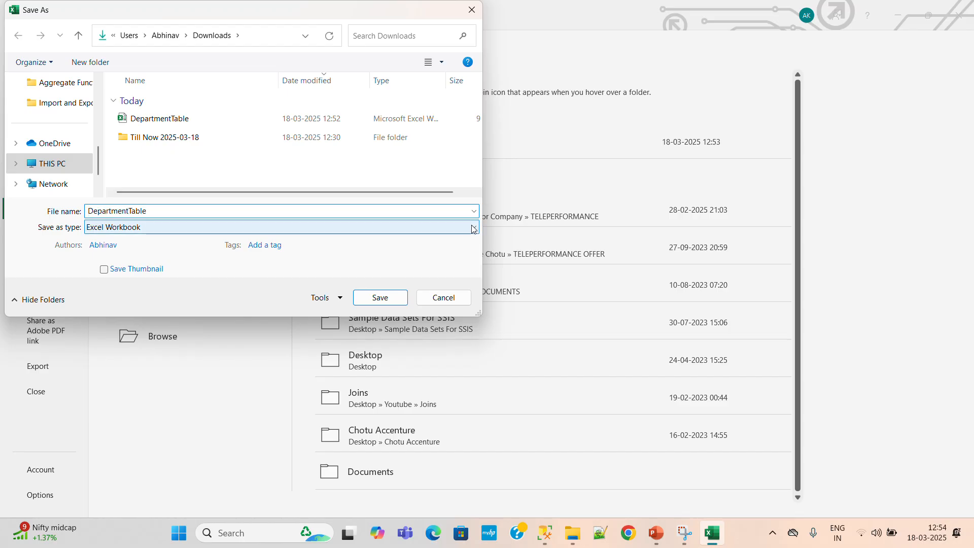
pyautogui.click(473, 229)
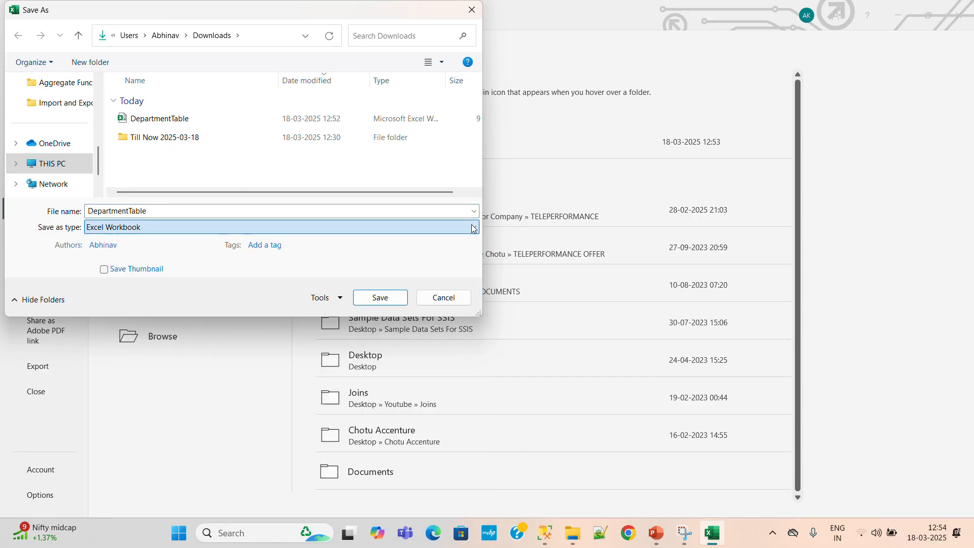
pyautogui.click(473, 229)
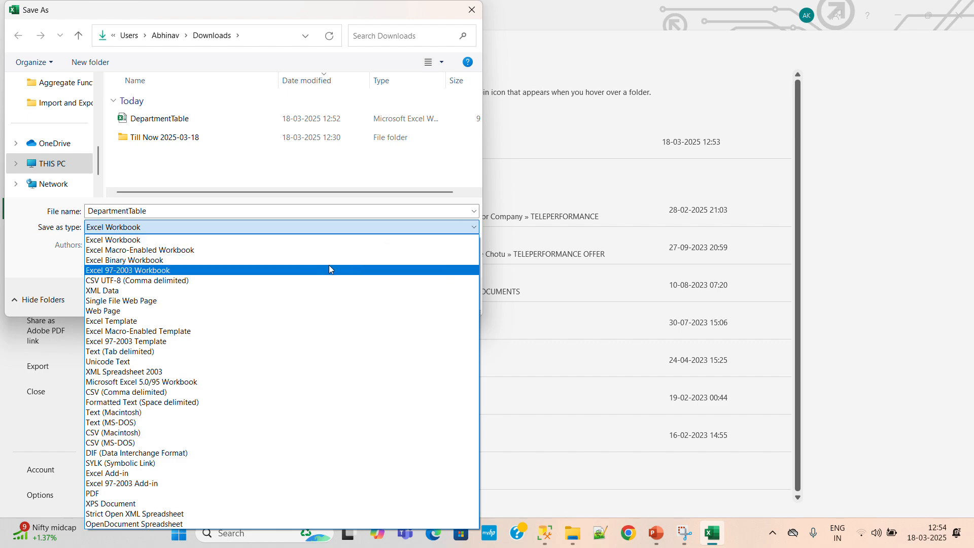
pyautogui.click(175, 273)
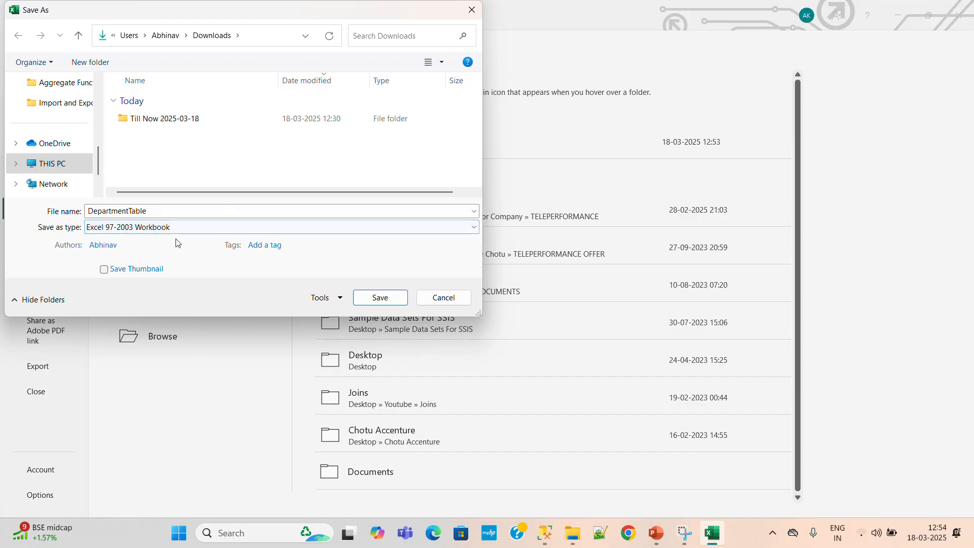
pyautogui.click(380, 297)
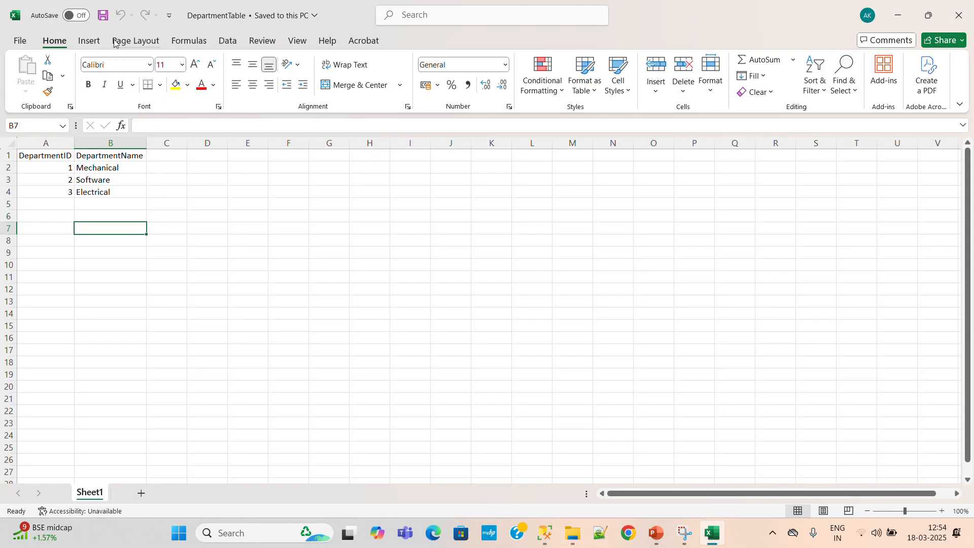
# Close the DepartmentTable workbook and widen the Type column in the Downloads folder to show the full file types
pyautogui.click(959, 15)
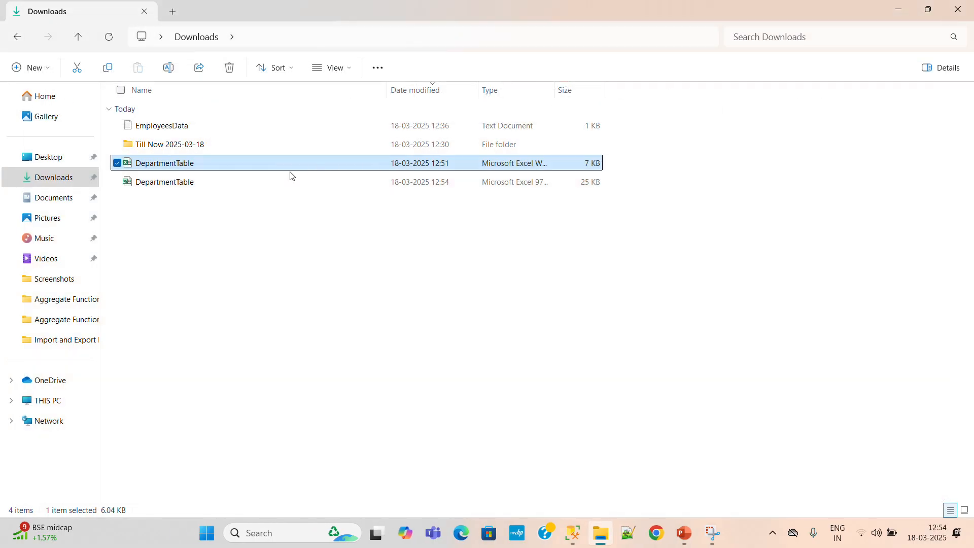
pyautogui.click(213, 186)
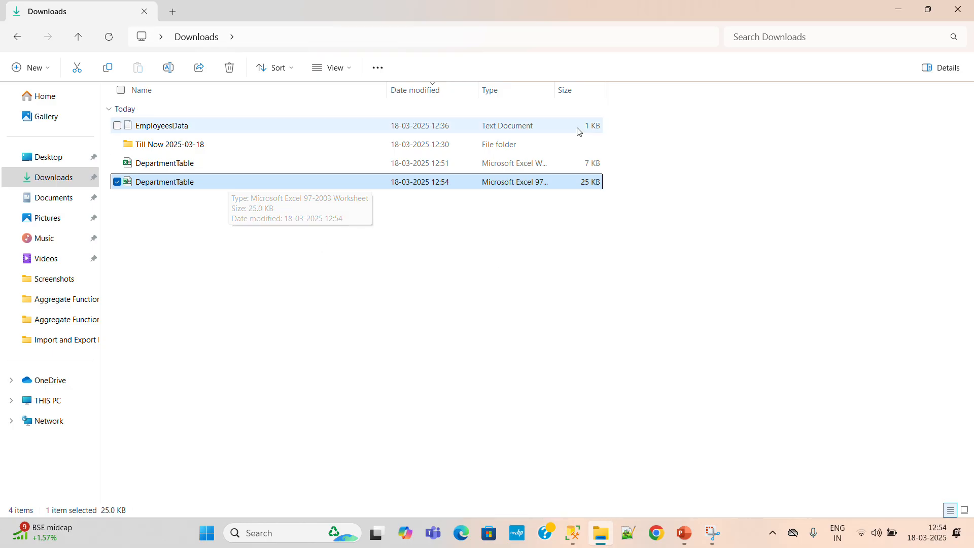
pyautogui.click(547, 95)
pyautogui.click(637, 250)
pyautogui.click(638, 250)
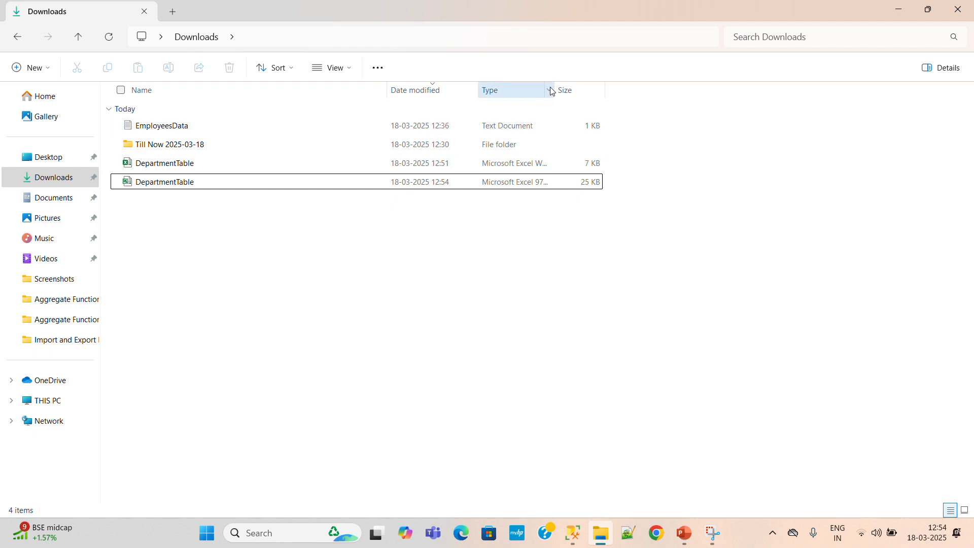
pyautogui.moveTo(563, 86); pyautogui.dragTo(674, 92)
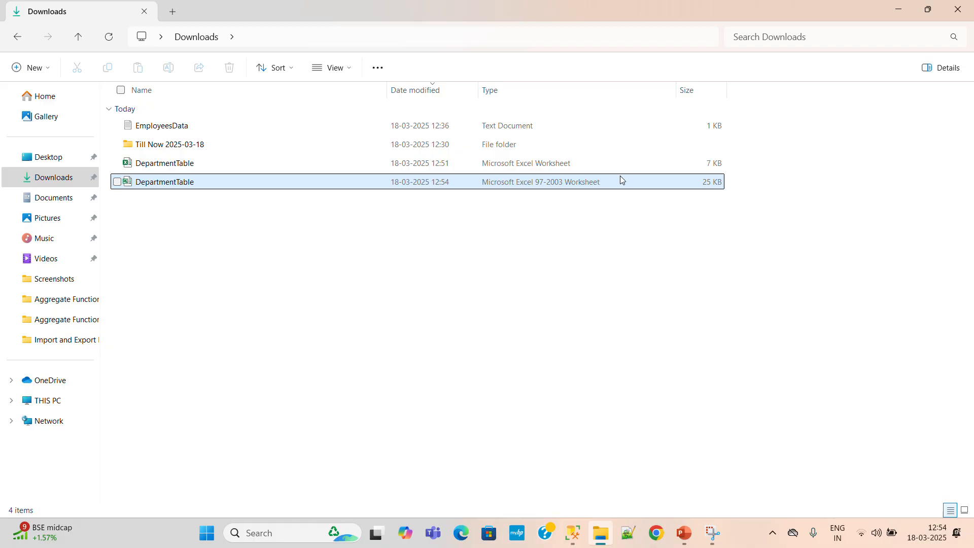
# Switch to SQL Server Management Studio and start the Import Data wizard for the ABKCHO database, continuing past its welcome page
pyautogui.click(584, 538)
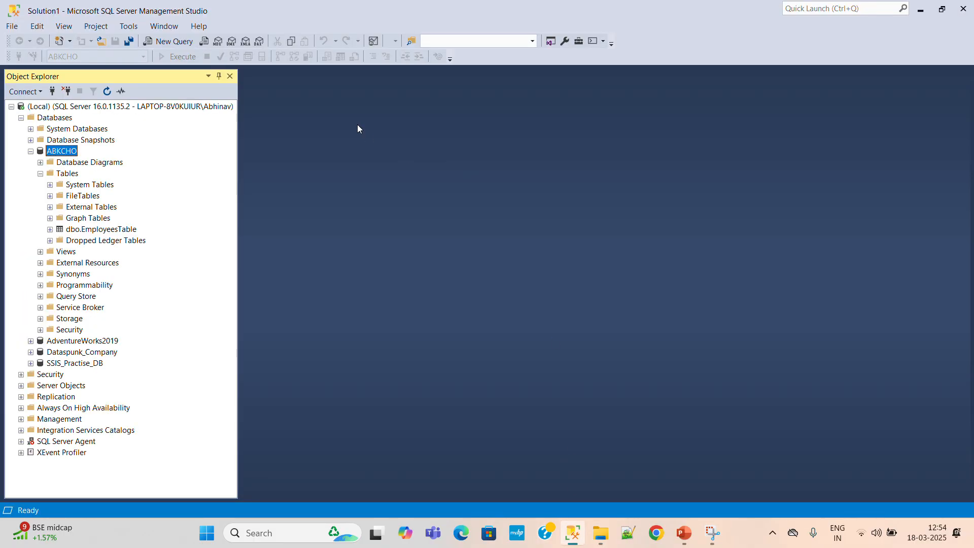
pyautogui.rightClick(63, 149)
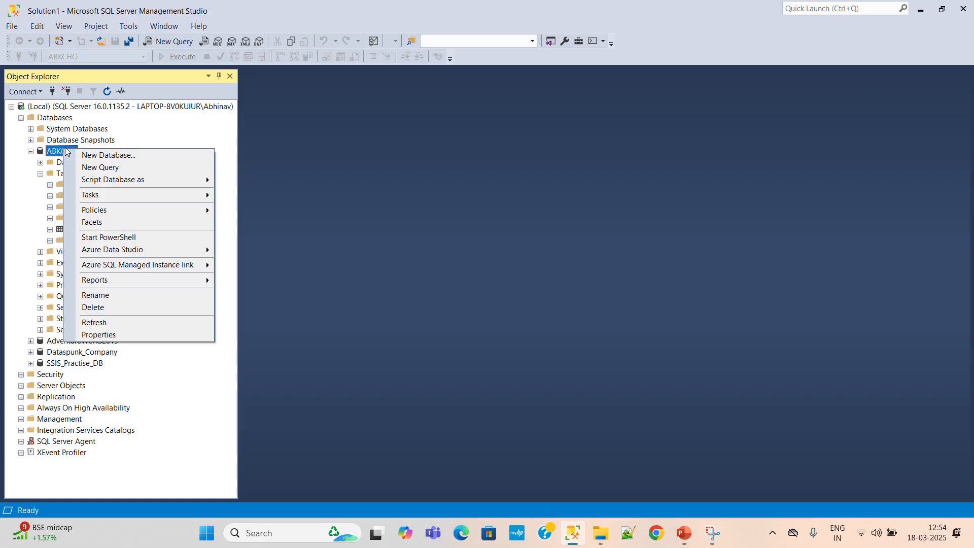
pyautogui.moveTo(126, 195)
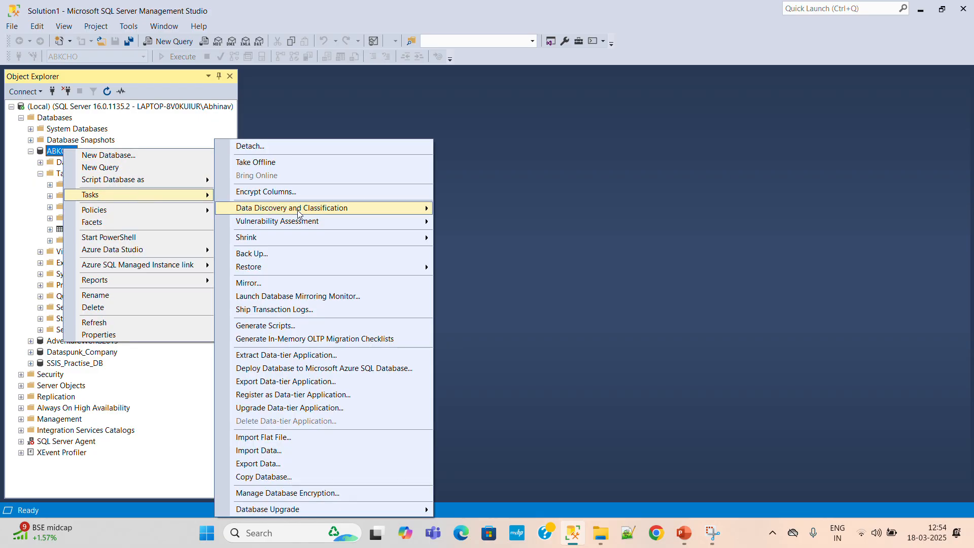
pyautogui.click(303, 453)
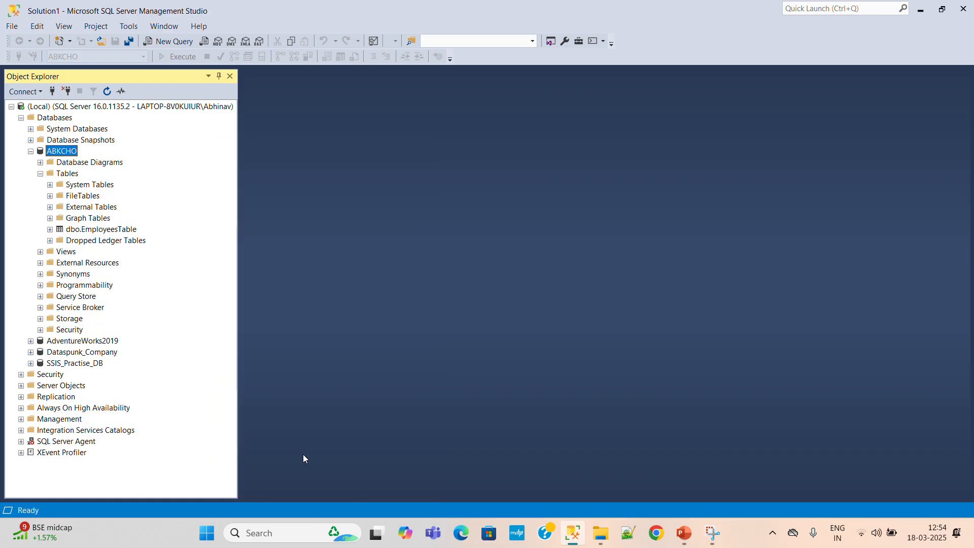
pyautogui.click(276, 380)
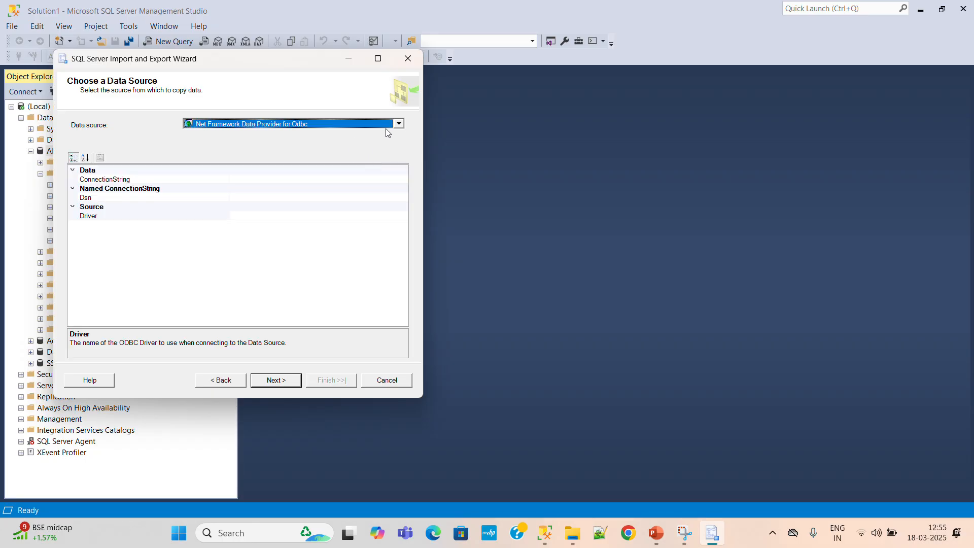
# Set the data source to Microsoft Excel with the Excel 97-2003 file DepartmentTable.xls from Downloads and continue to the destination settings
pyautogui.click(385, 125)
pyautogui.click(284, 178)
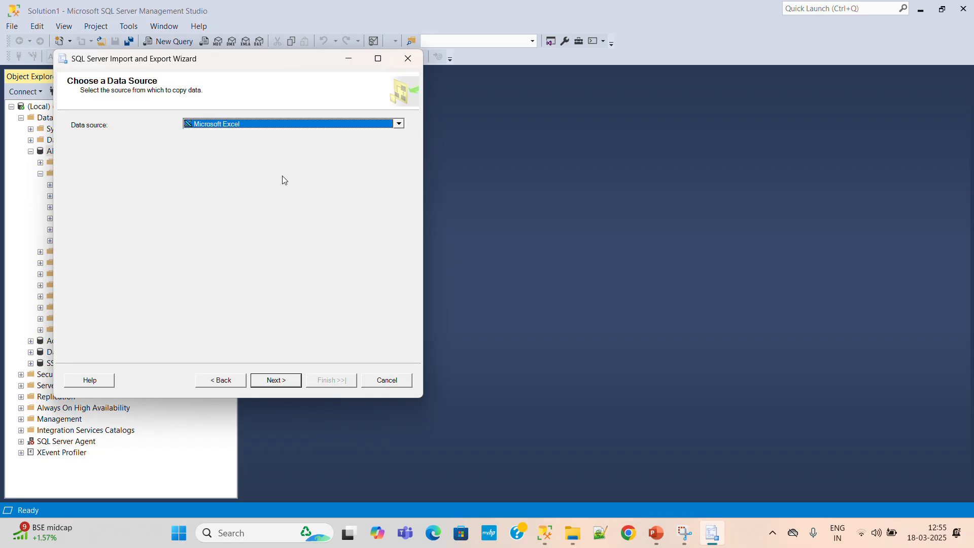
pyautogui.click(373, 190)
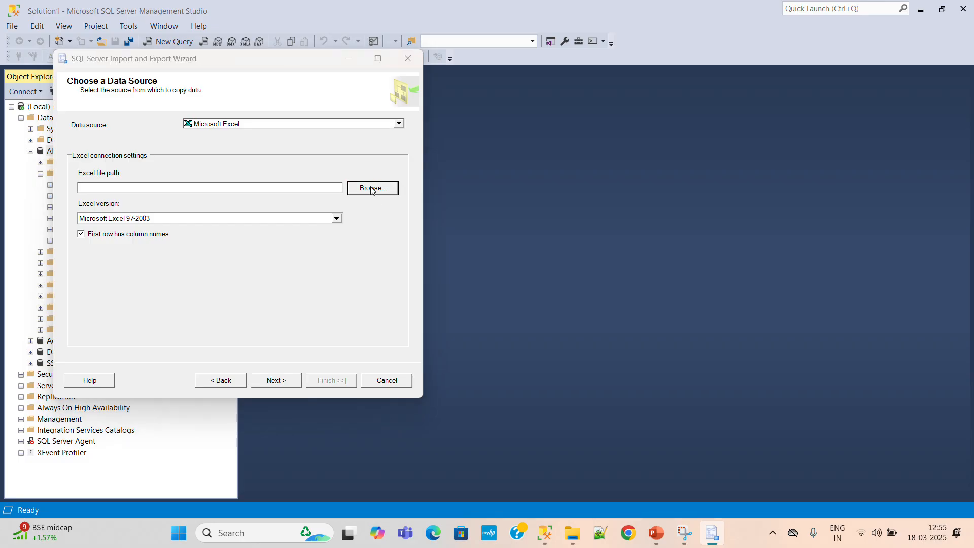
pyautogui.click(263, 192)
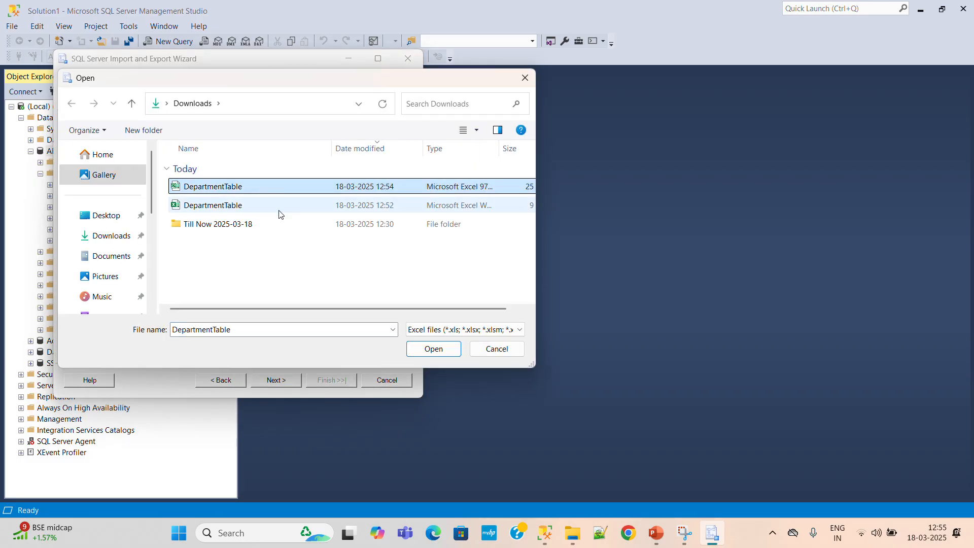
pyautogui.click(434, 348)
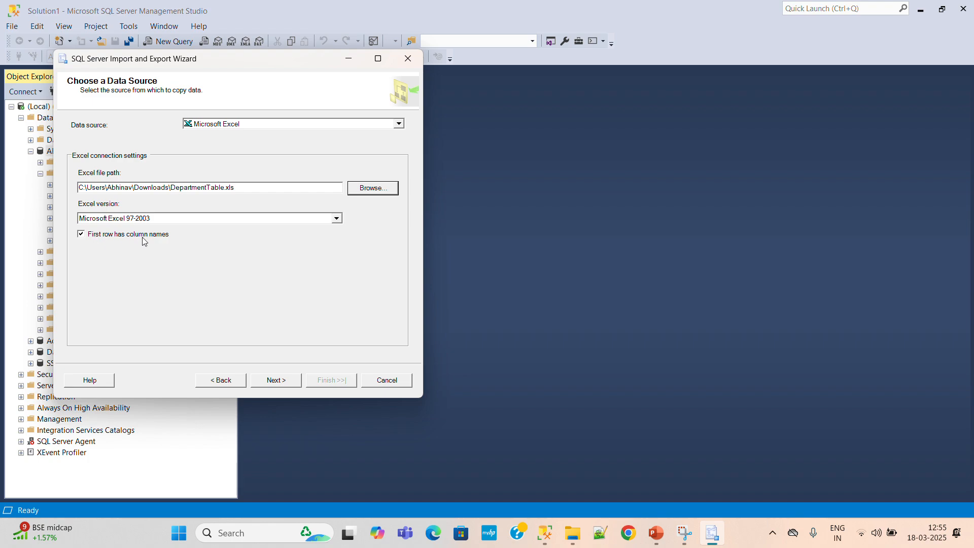
pyautogui.click(272, 380)
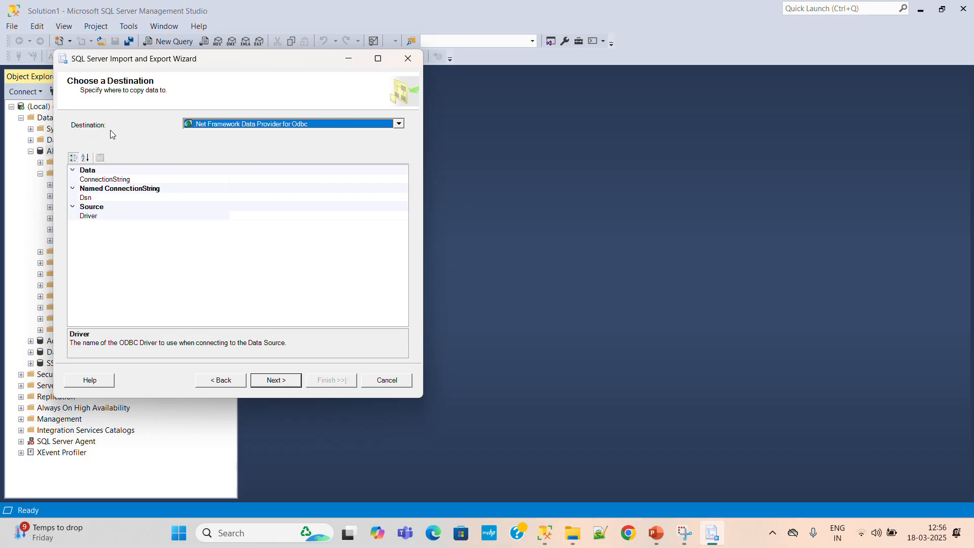
# Set the destination to SQL Server Native Client 11.0 with the ABKCHO database and choose to copy data from tables or views
pyautogui.click(399, 124)
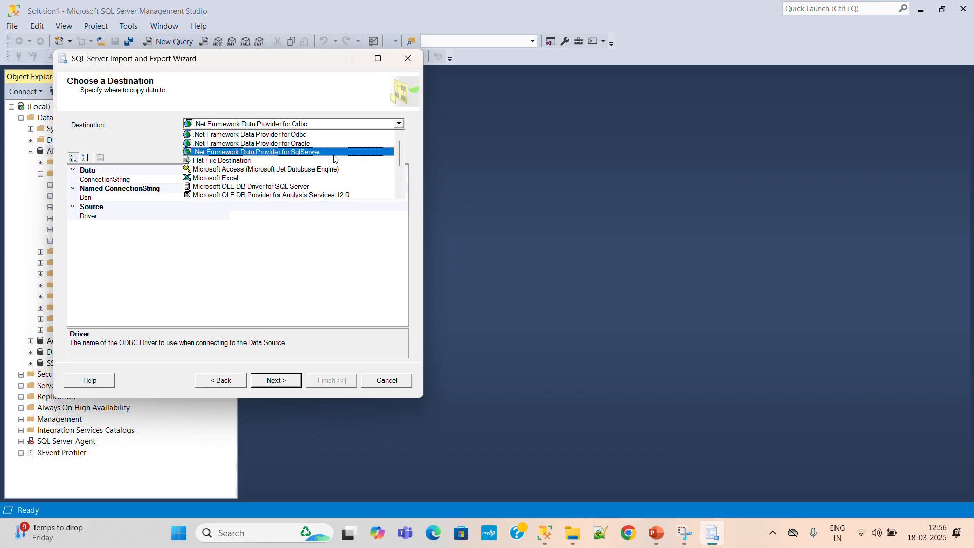
pyautogui.scroll(-3, 336, 160)
pyautogui.scroll(-1, 335, 159)
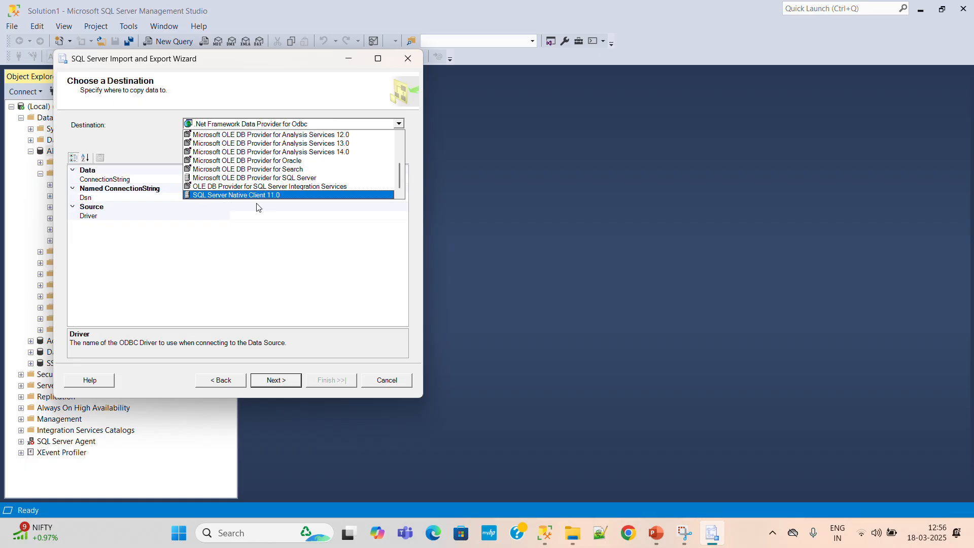
pyautogui.click(274, 196)
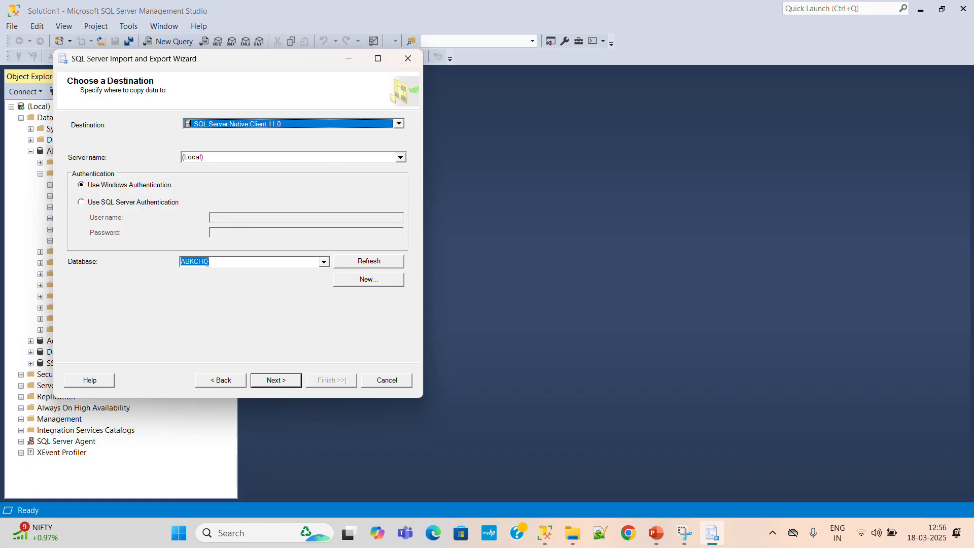
pyautogui.click(233, 260)
pyautogui.click(234, 261)
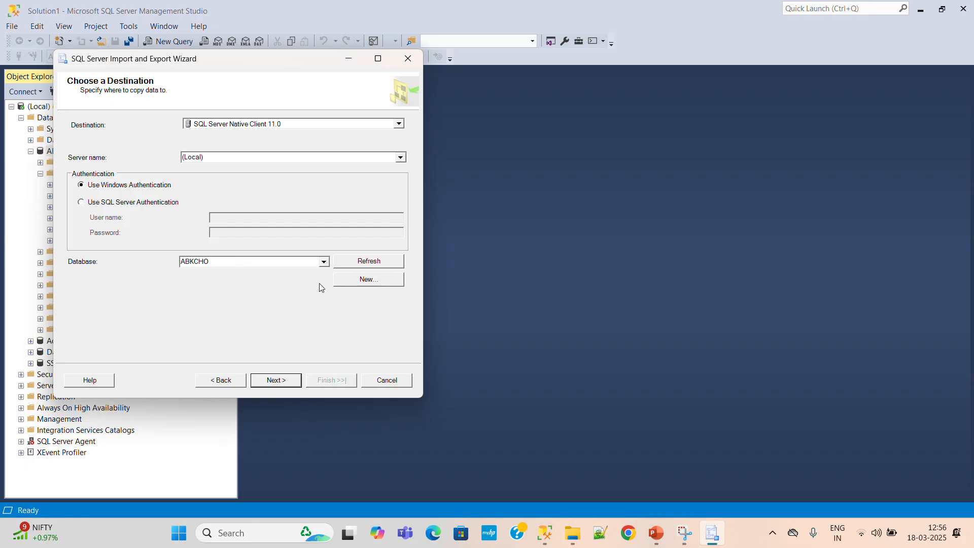
pyautogui.click(276, 380)
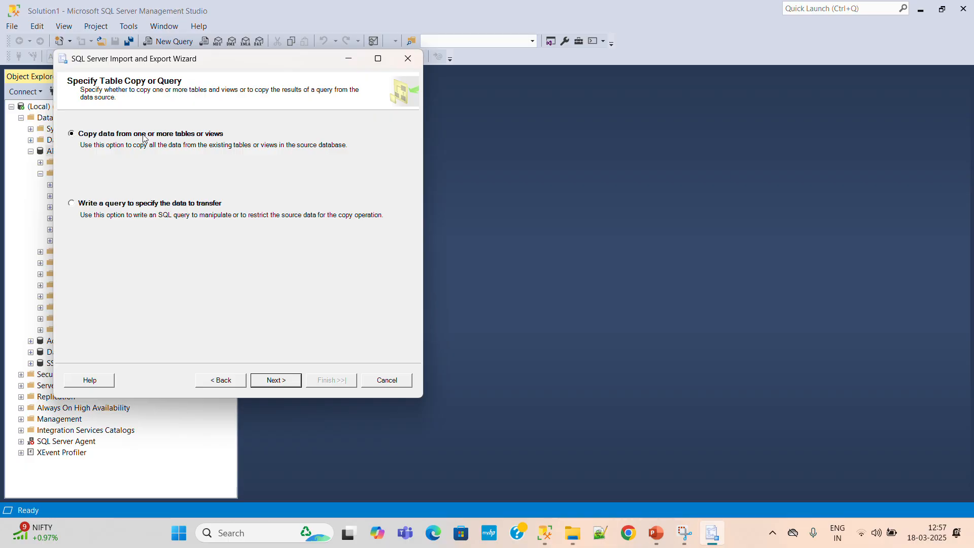
pyautogui.click(278, 381)
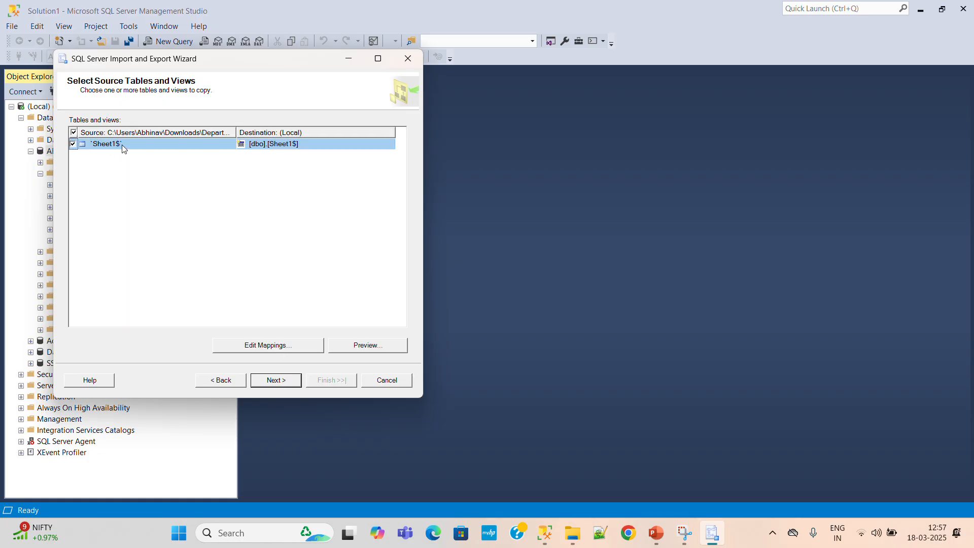
# Rename the destination table for Sheet1$ to [dbo].[DepartmentTable]
pyautogui.click(297, 150)
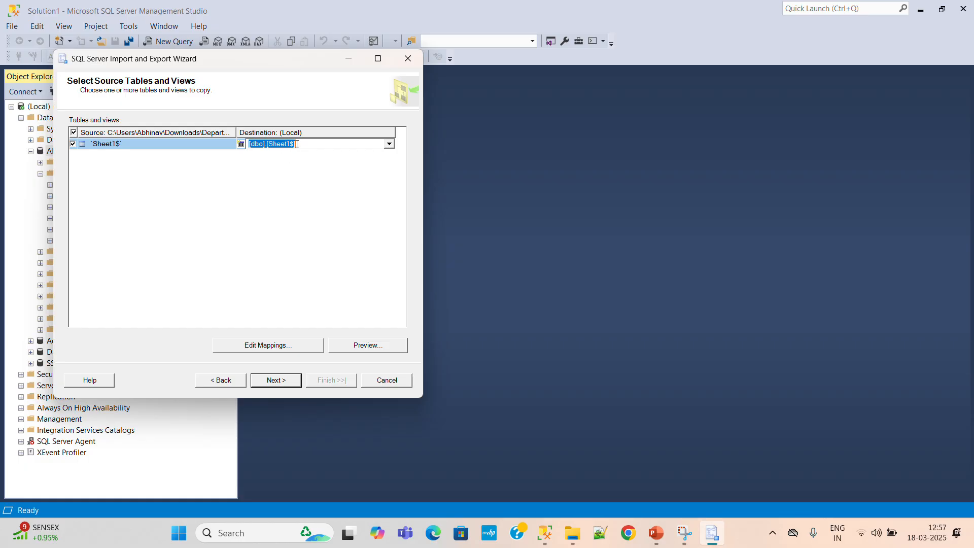
pyautogui.click(295, 144)
pyautogui.press('BackSpace')
pyautogui.press('BackSpace')
pyautogui.press('BackSpace')
pyautogui.press('BackSpace')
pyautogui.press('BackSpace')
pyautogui.press('BackSpace')
pyautogui.press('BackSpace')
pyautogui.press('BackSpace')
pyautogui.write('De')
pyautogui.write('s')
pyautogui.press('BackSpace')
pyautogui.write('partmentTable')
pyautogui.click(310, 197)
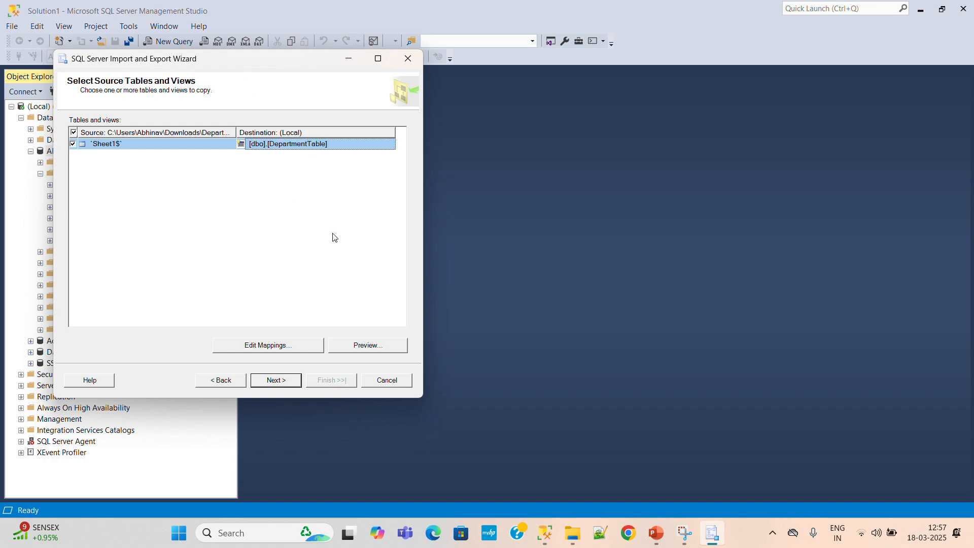
# Review the column mappings for DepartmentTable and preview the Sheet1$ source data
pyautogui.click(283, 351)
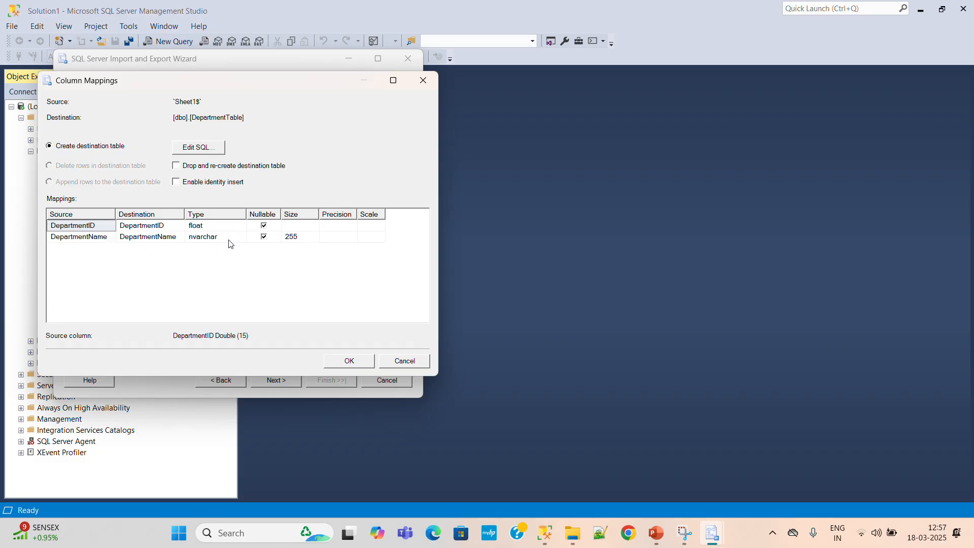
pyautogui.click(373, 366)
pyautogui.click(365, 346)
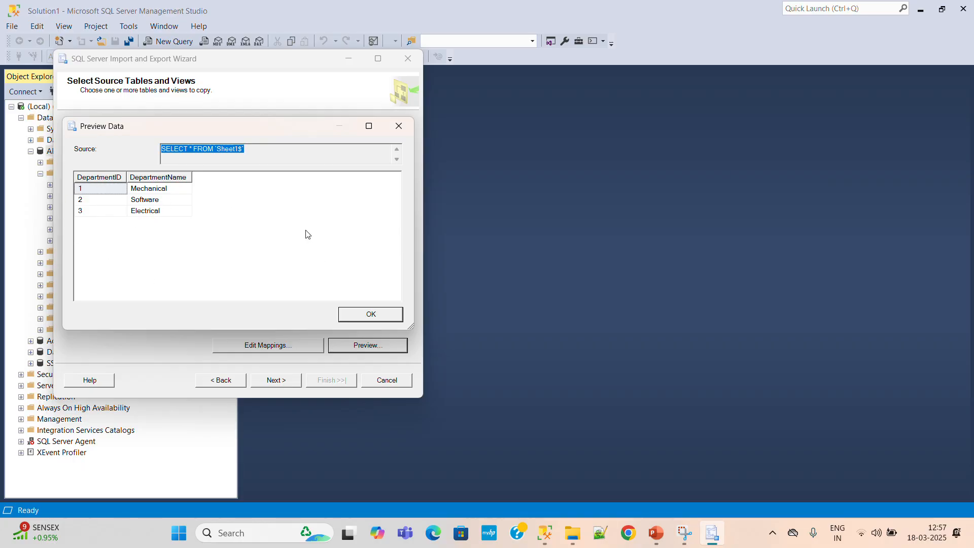
pyautogui.click(374, 316)
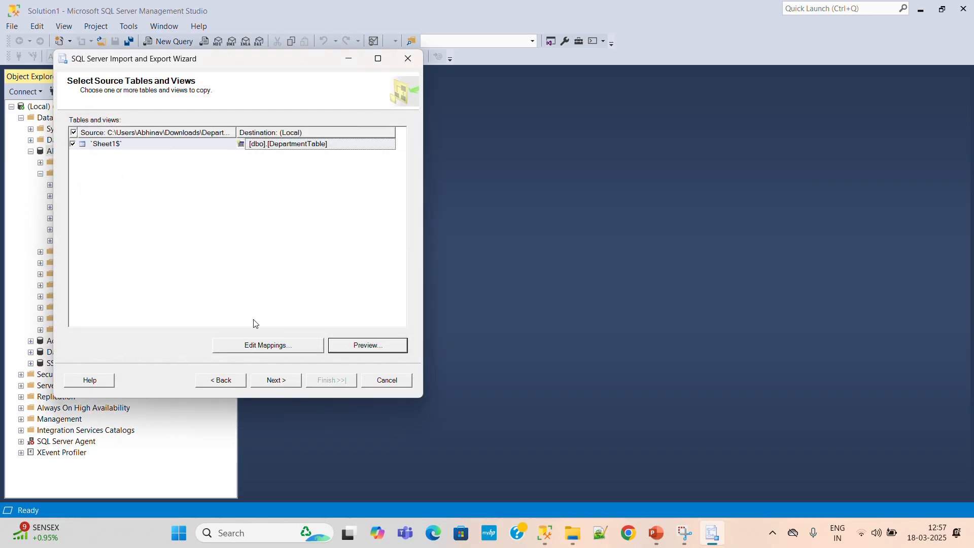
# Run the import immediately without saving an SSIS package, and close the wizard when it completes
pyautogui.click(277, 381)
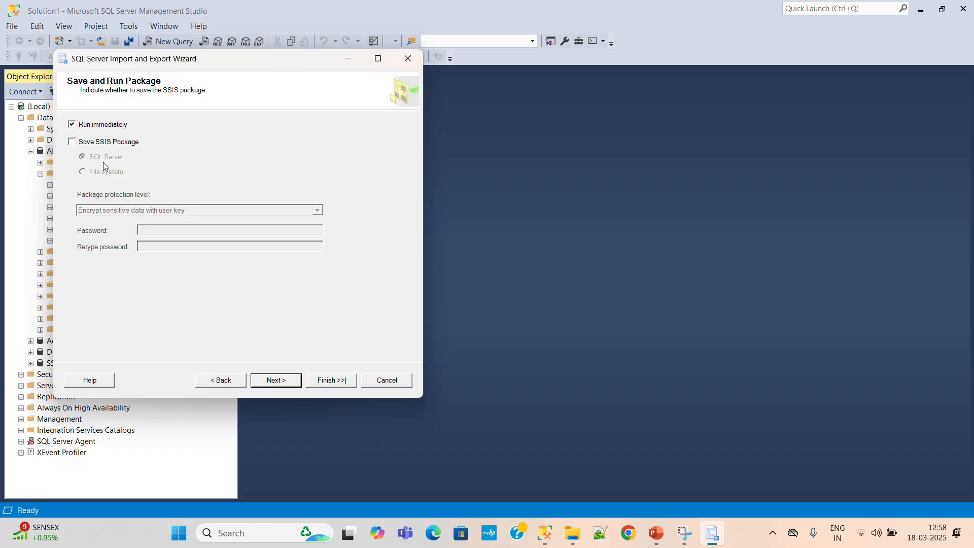
pyautogui.click(275, 381)
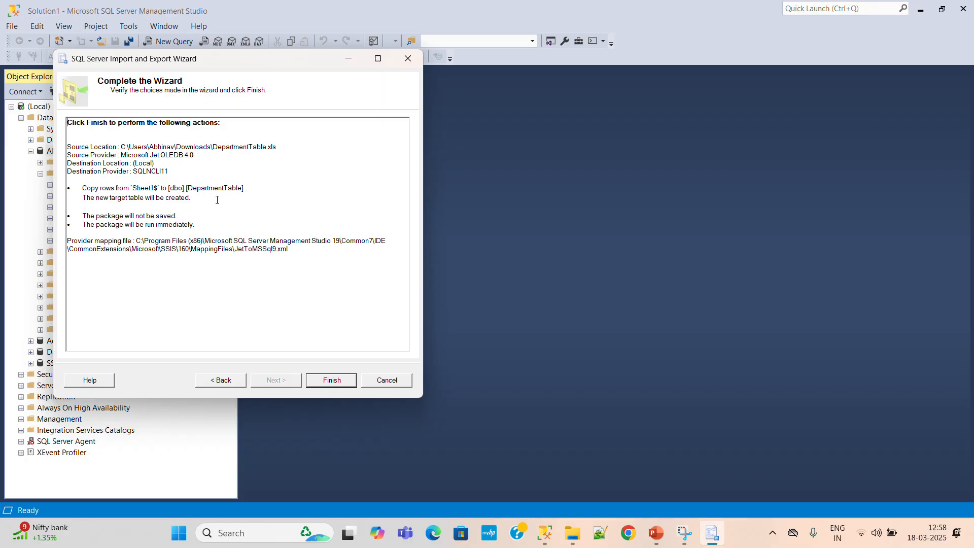
pyautogui.moveTo(252, 189); pyautogui.dragTo(91, 195)
pyautogui.click(263, 201)
pyautogui.click(333, 381)
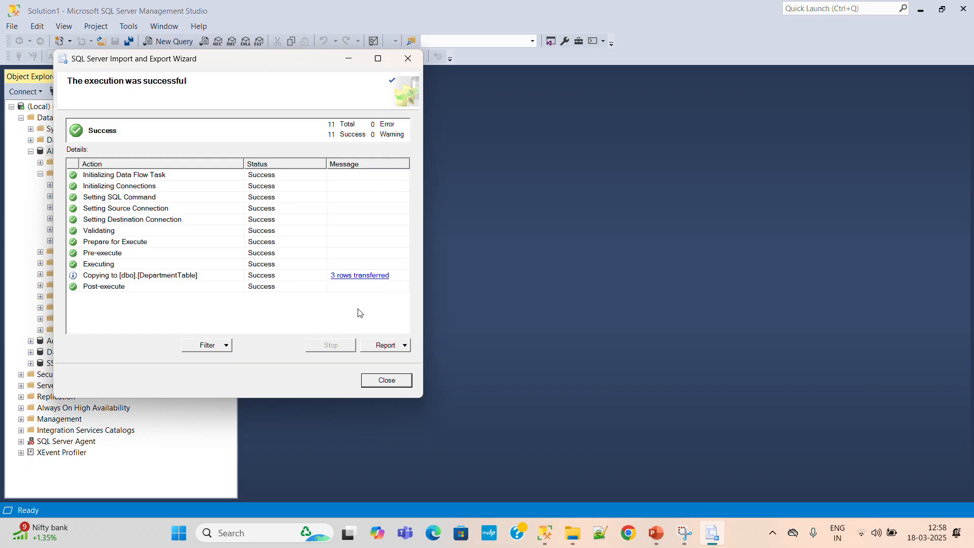
pyautogui.click(387, 381)
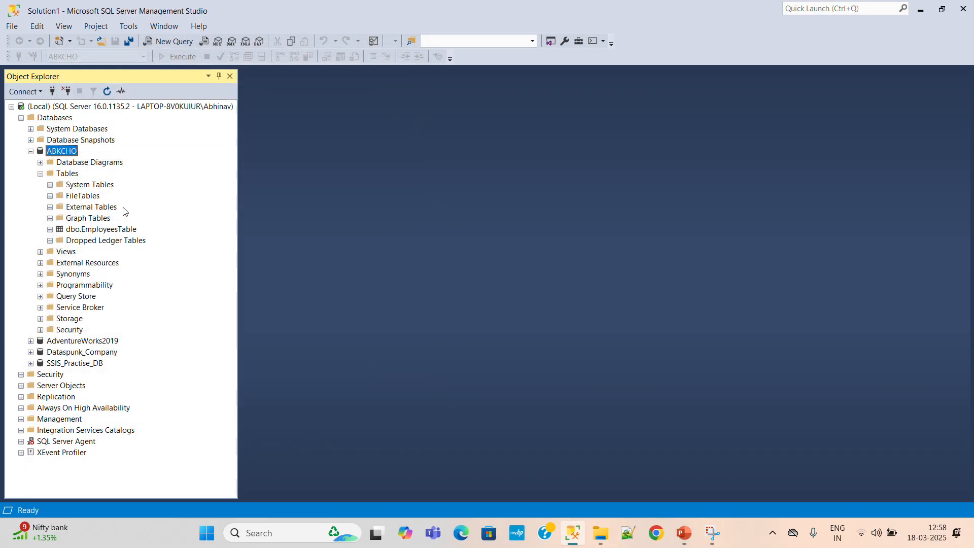
# Refresh the ABKCHO tables and select the top 1000 rows of dbo.DepartmentTable, hiding the results pane after reviewing them
pyautogui.rightClick(74, 174)
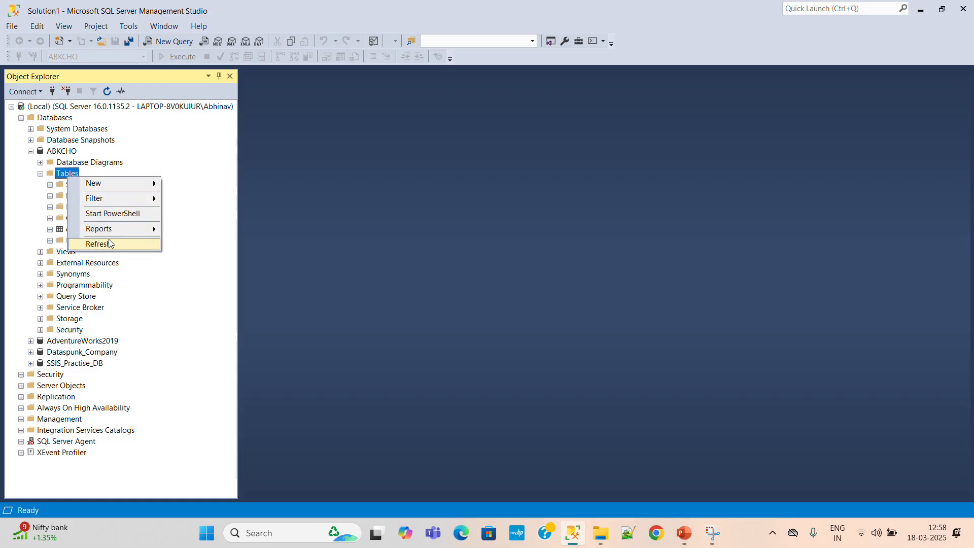
pyautogui.click(110, 243)
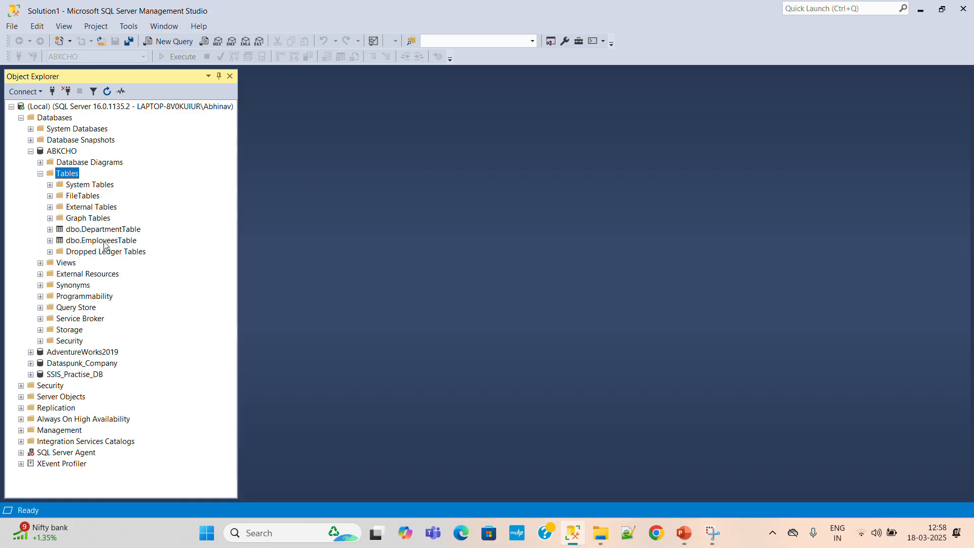
pyautogui.rightClick(109, 230)
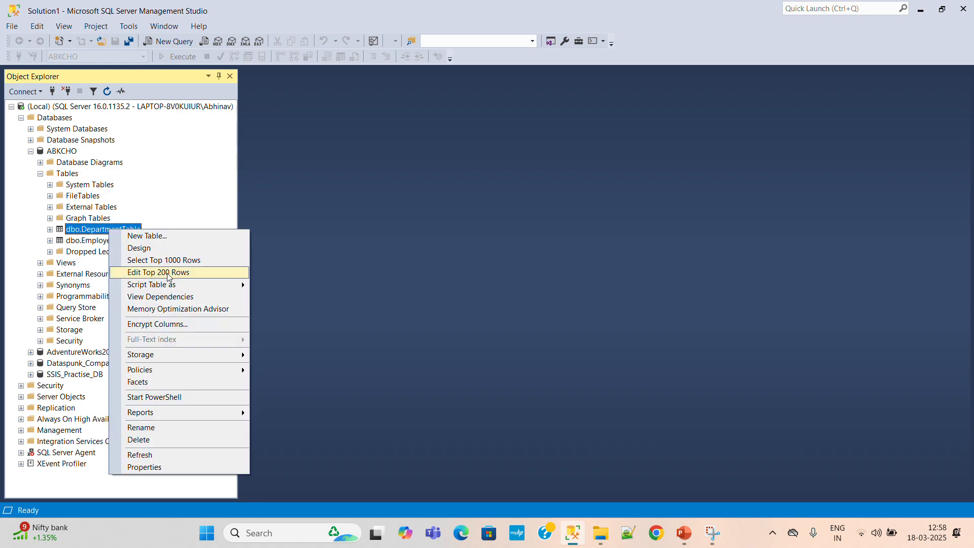
pyautogui.click(171, 260)
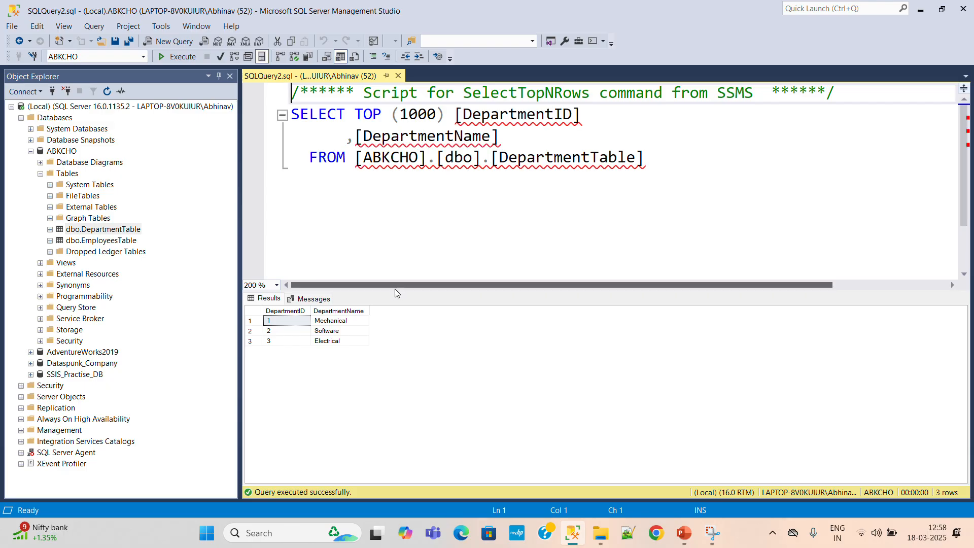
pyautogui.moveTo(395, 292); pyautogui.dragTo(394, 226)
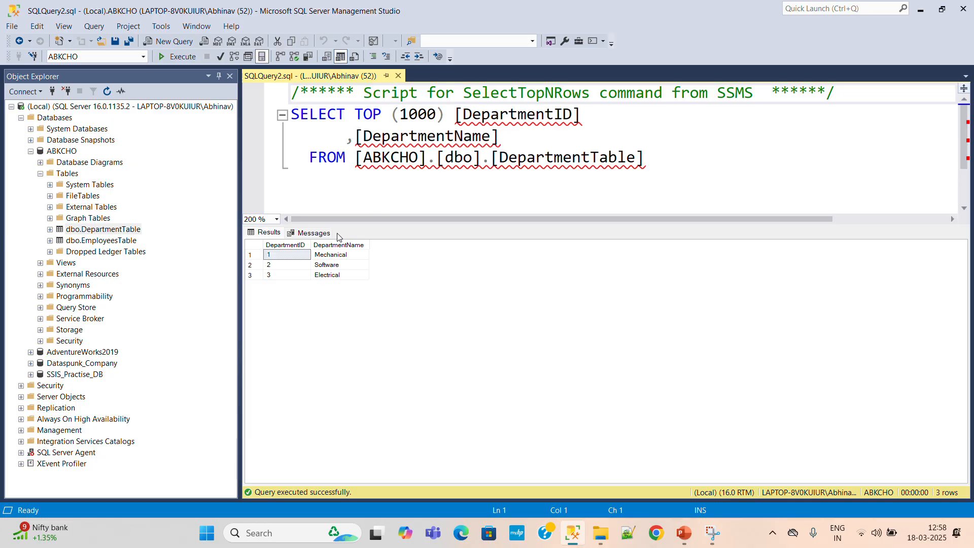
pyautogui.hotkey('ctrl', 'r')
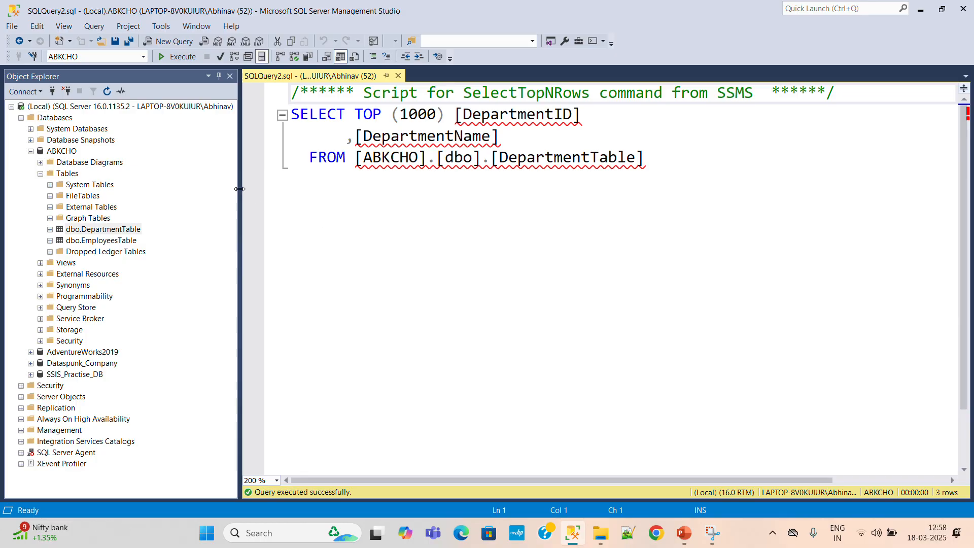
# Start a data export from the ABKCHO database with SQL Server Native Client 11.0 as source, server (Local), and Windows Authentication
pyautogui.rightClick(69, 152)
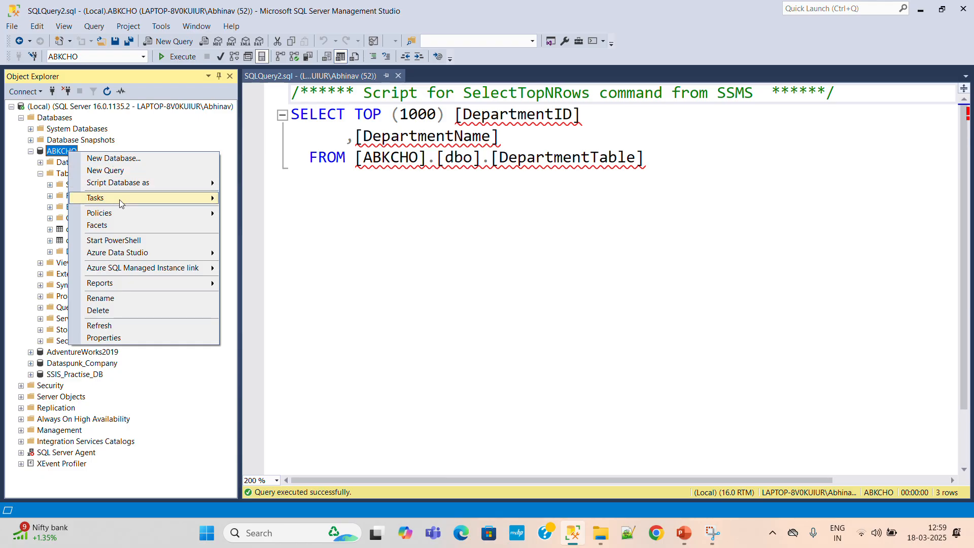
pyautogui.moveTo(121, 203)
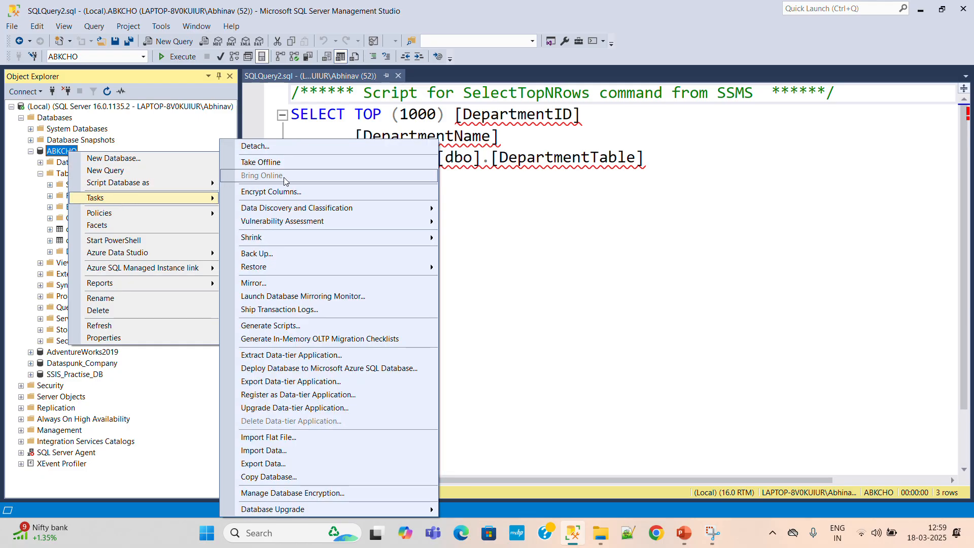
pyautogui.click(303, 464)
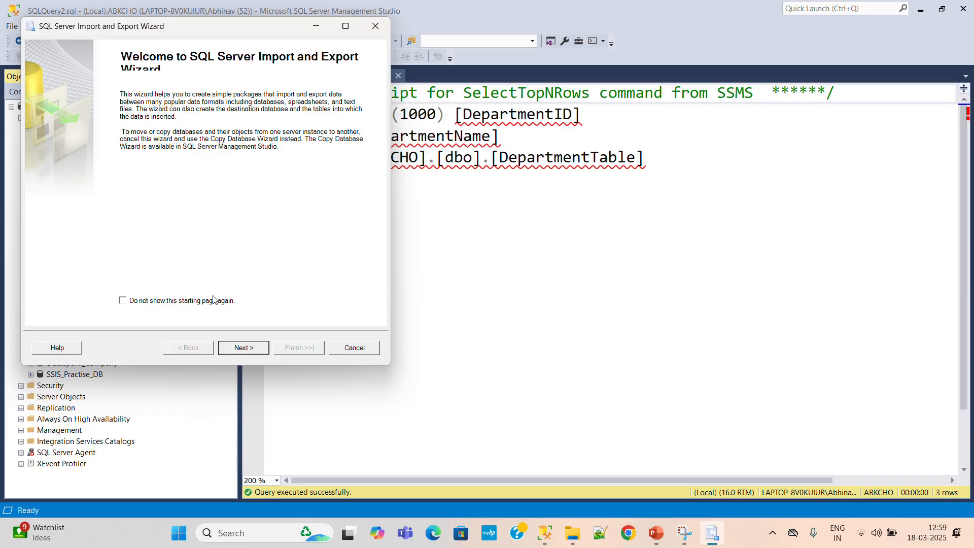
pyautogui.click(246, 347)
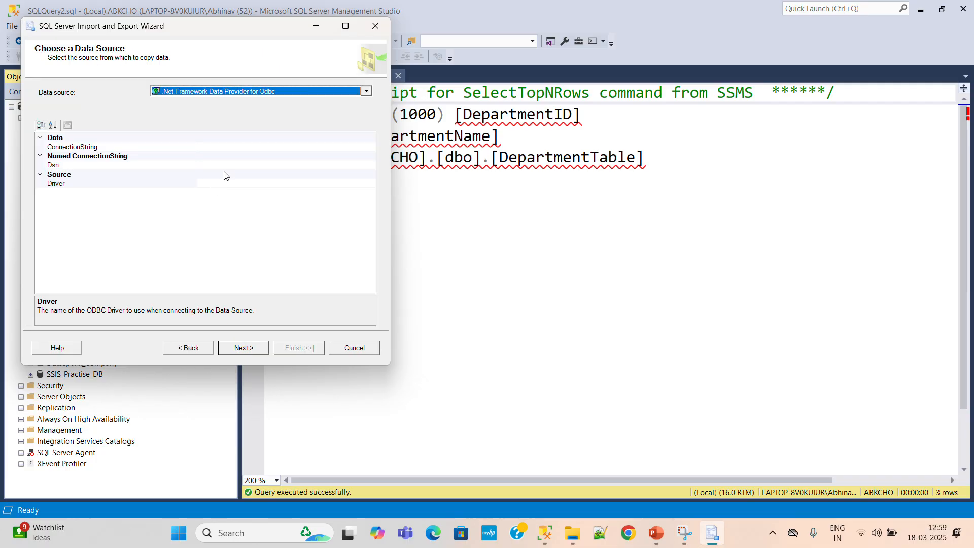
pyautogui.click(362, 95)
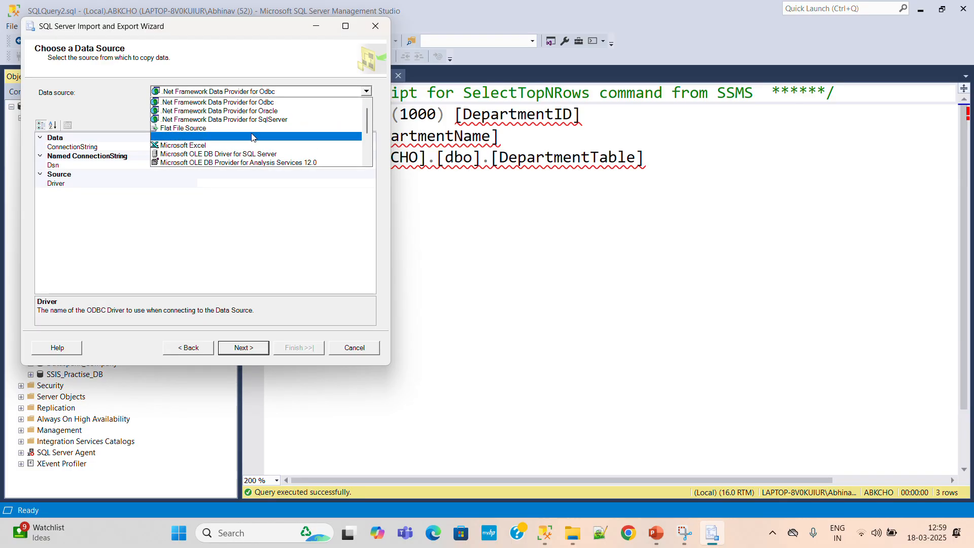
pyautogui.scroll(-3, 253, 137)
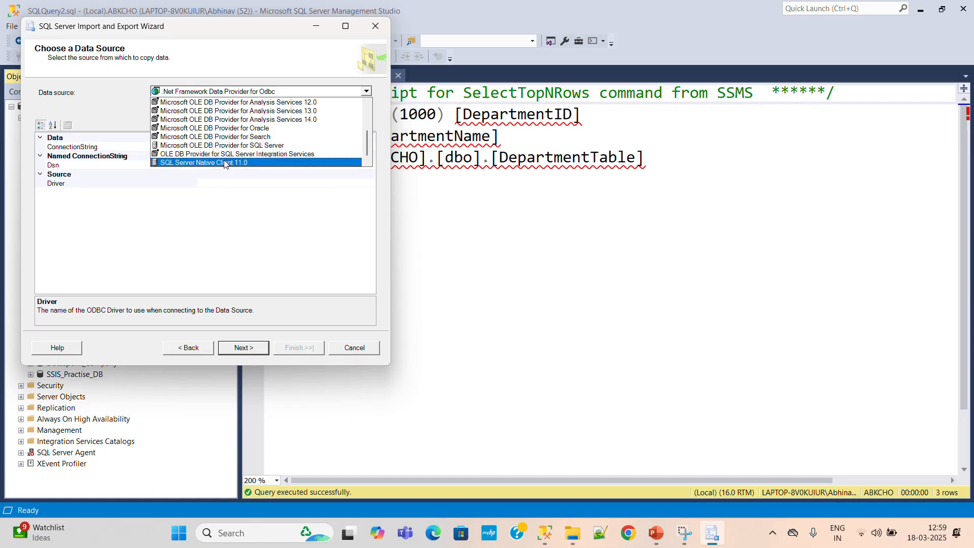
pyautogui.click(226, 163)
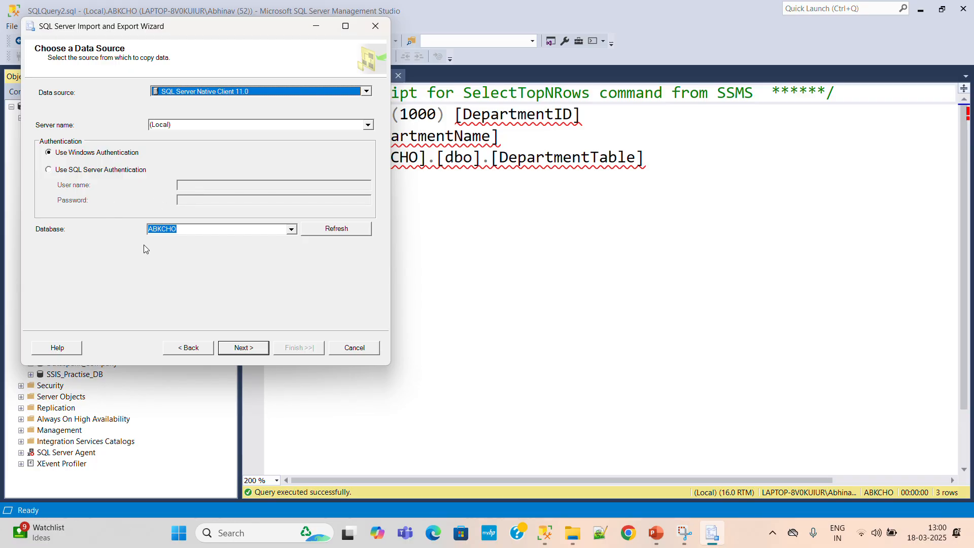
pyautogui.click(185, 229)
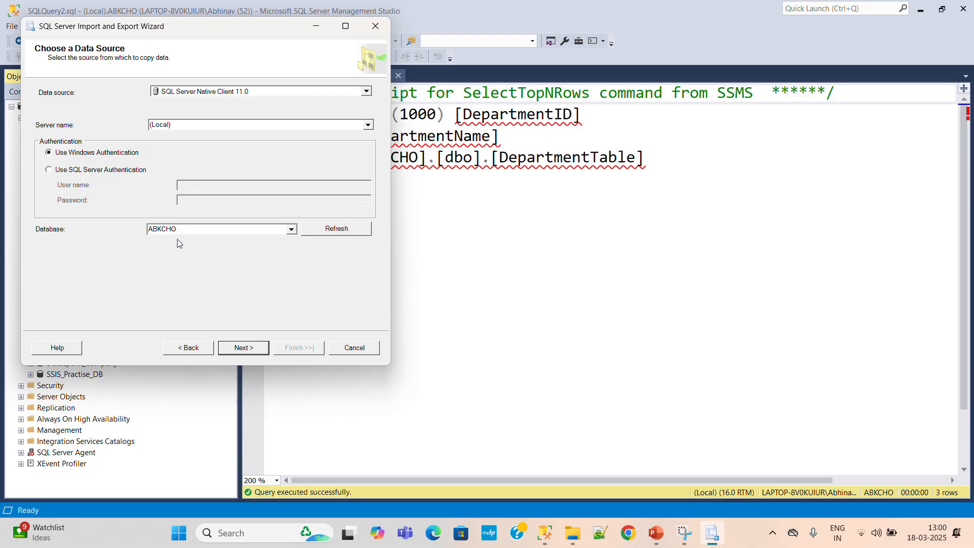
pyautogui.click(242, 349)
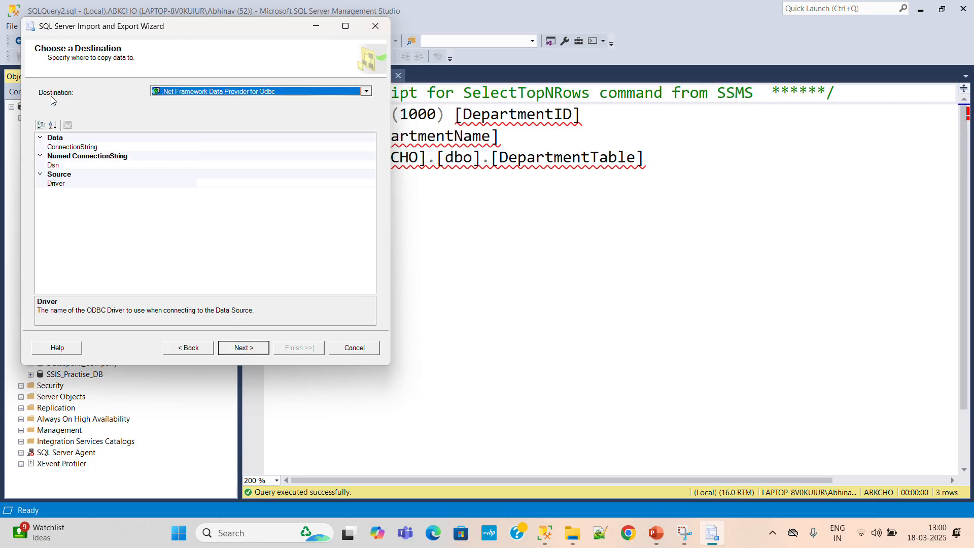
# Set the export destination to Flat File Destination and create a text document named DepartmentData in the Downloads folder
pyautogui.click(366, 92)
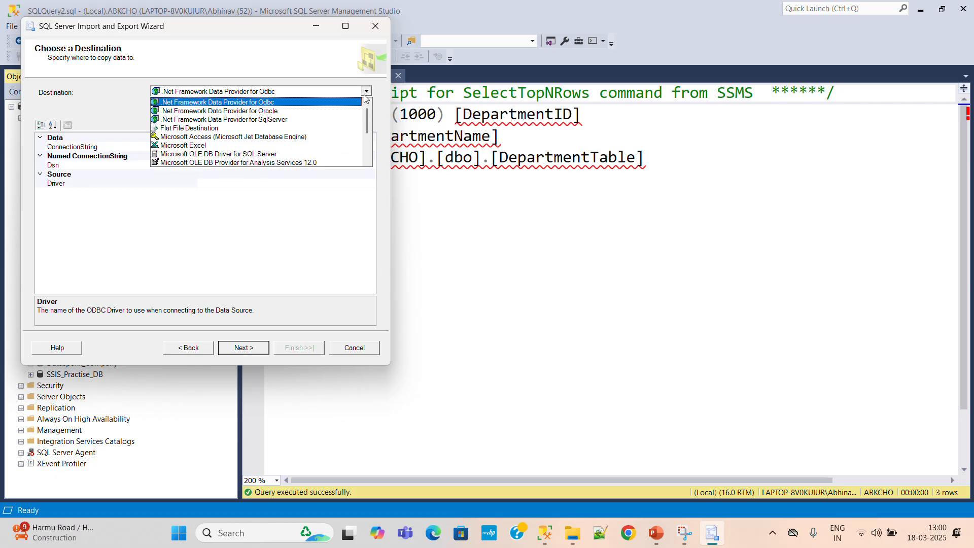
pyautogui.click(236, 128)
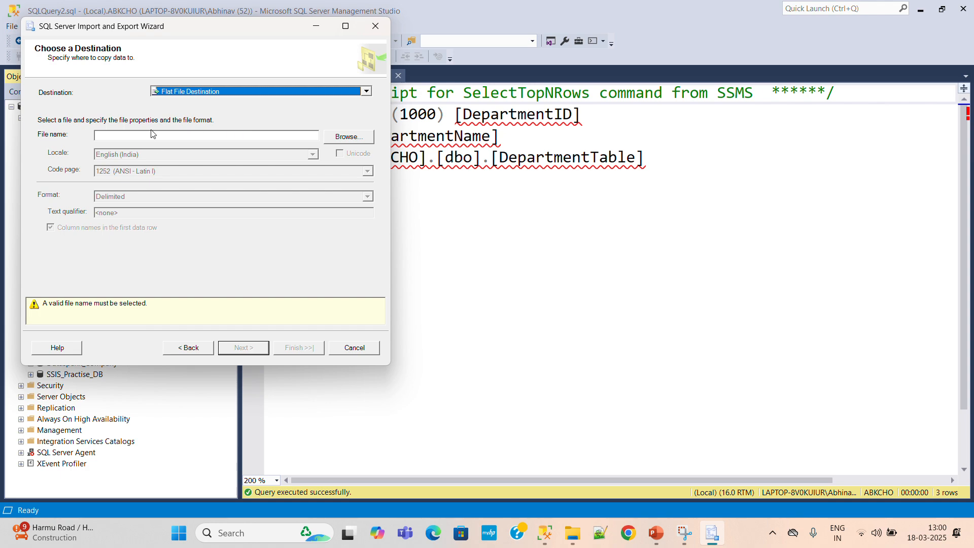
pyautogui.click(350, 142)
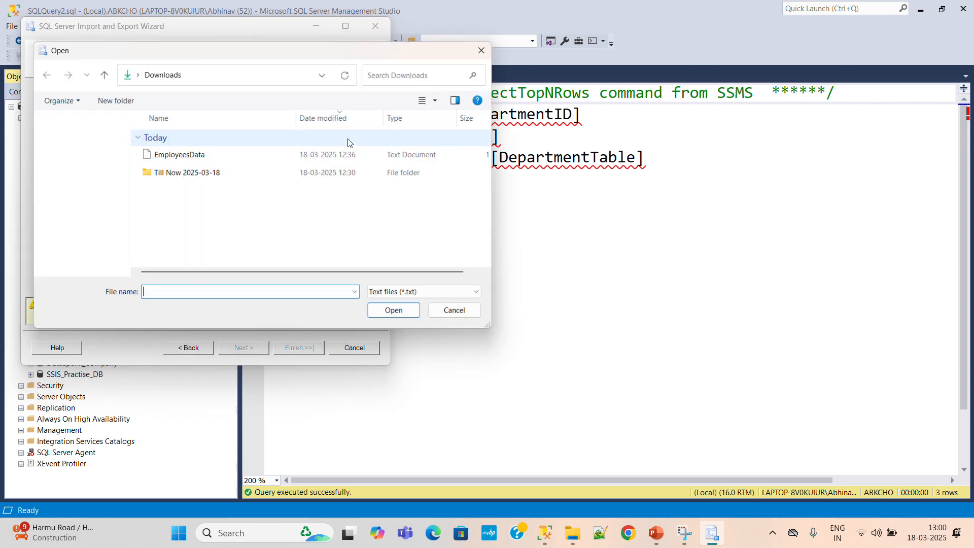
pyautogui.rightClick(220, 202)
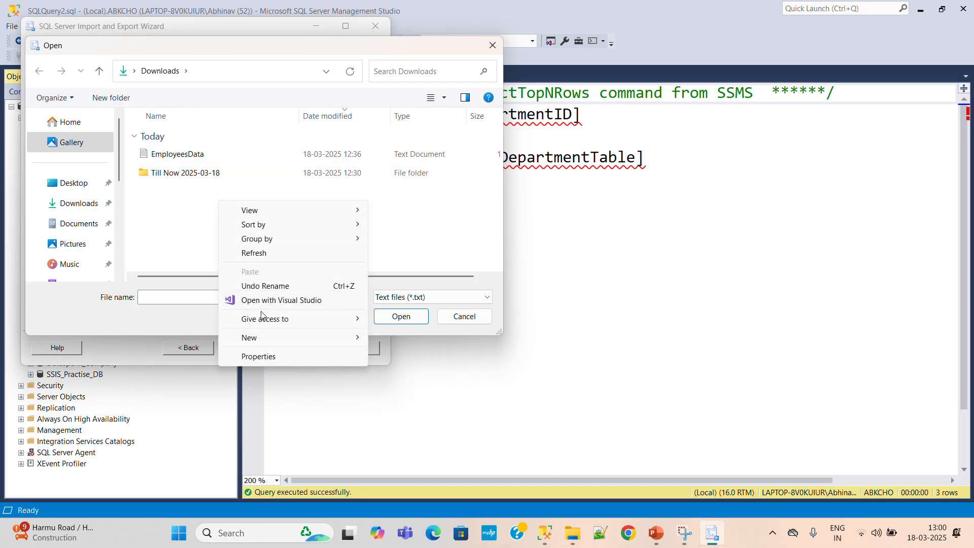
pyautogui.moveTo(292, 345)
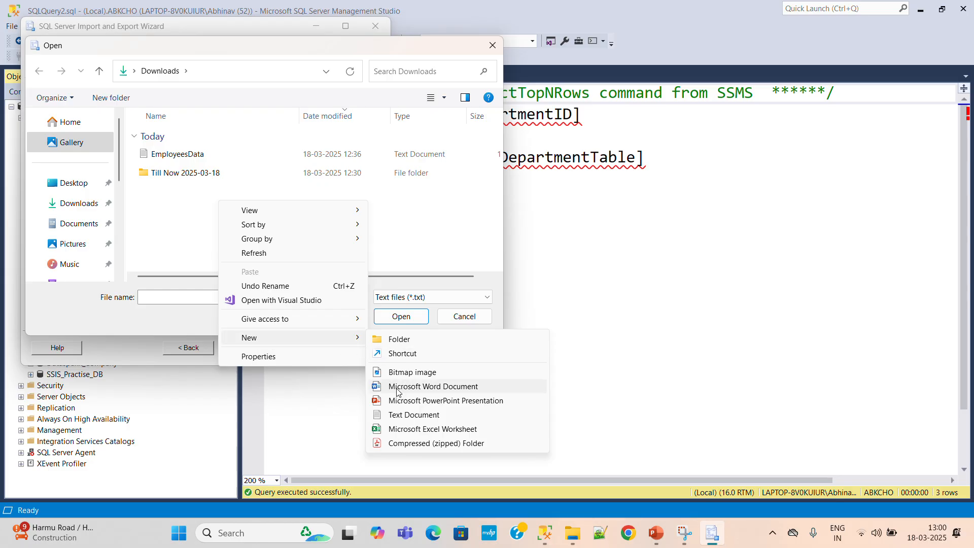
pyautogui.click(413, 415)
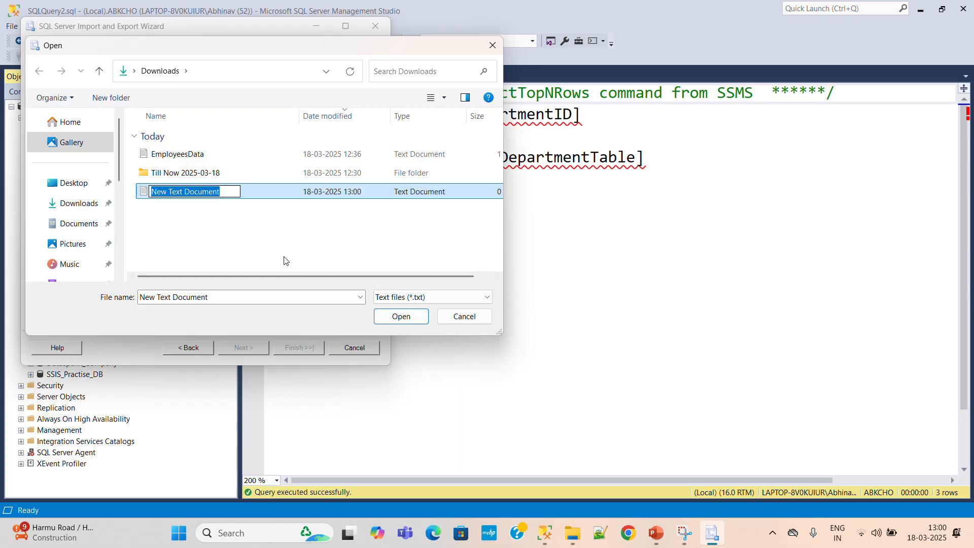
pyautogui.write('Dep')
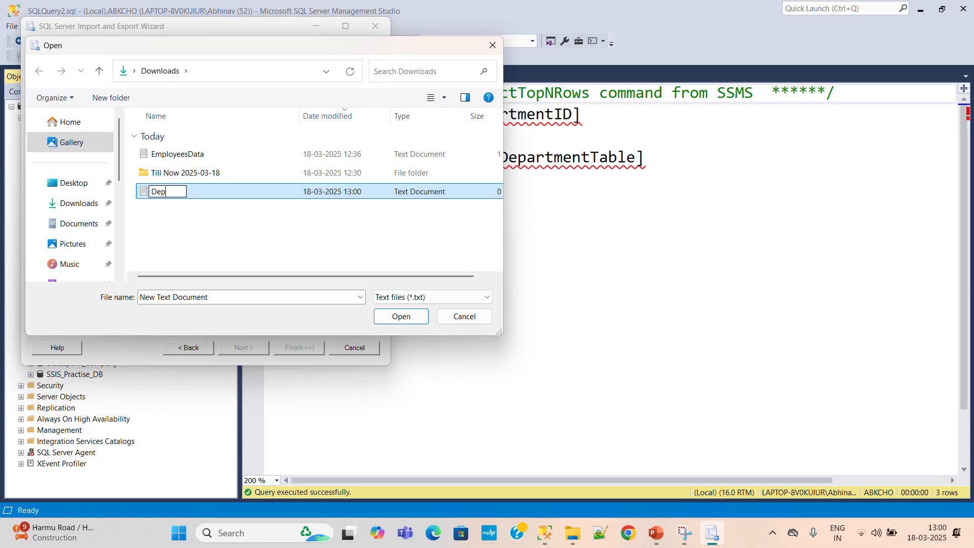
pyautogui.write('artDatament')
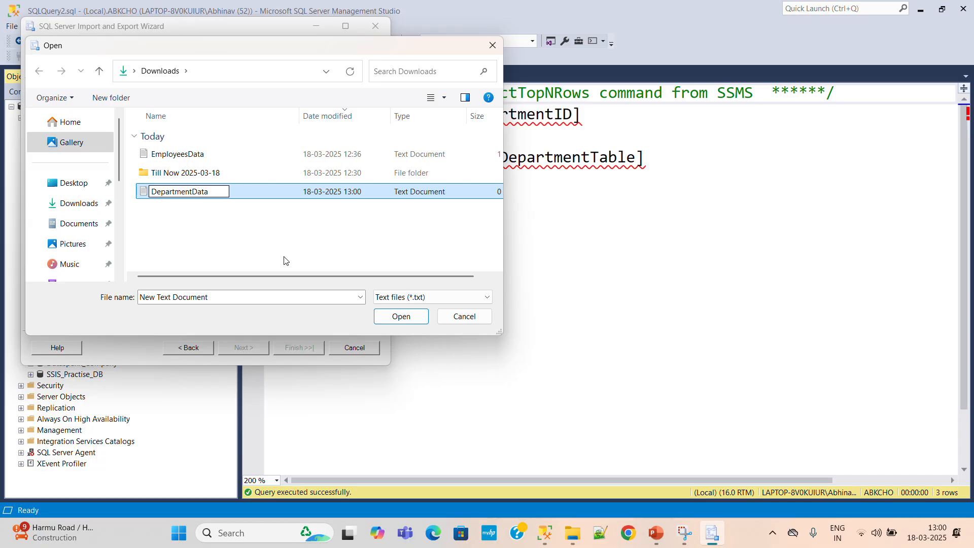
pyautogui.click(270, 256)
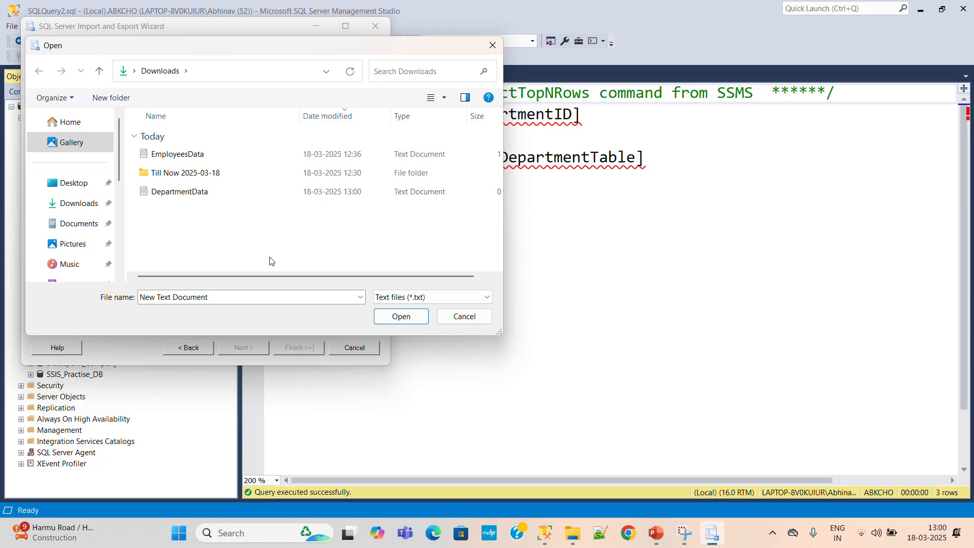
# Use DepartmentData as the destination file, keeping the Delimited format, no text qualifier, and column names in the first data row
pyautogui.click(232, 193)
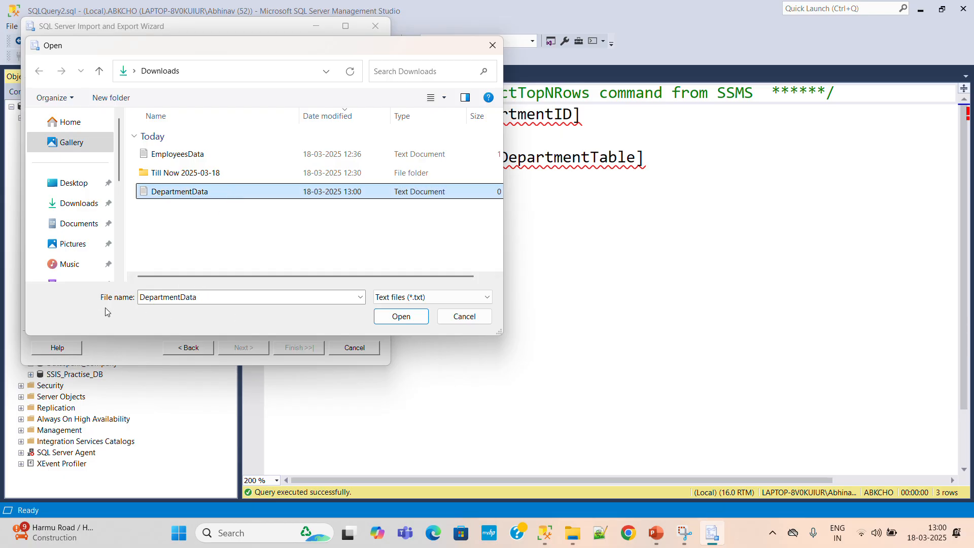
pyautogui.click(378, 321)
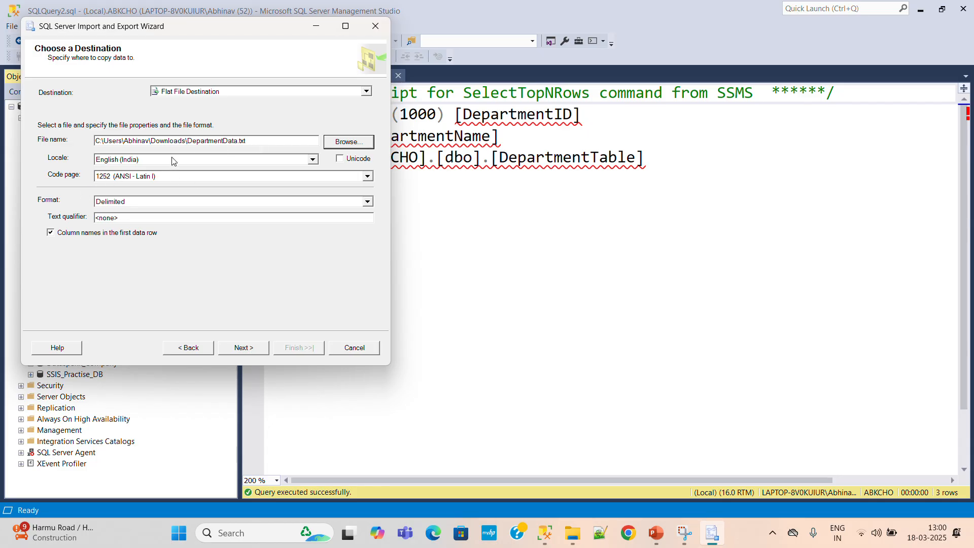
pyautogui.click(369, 202)
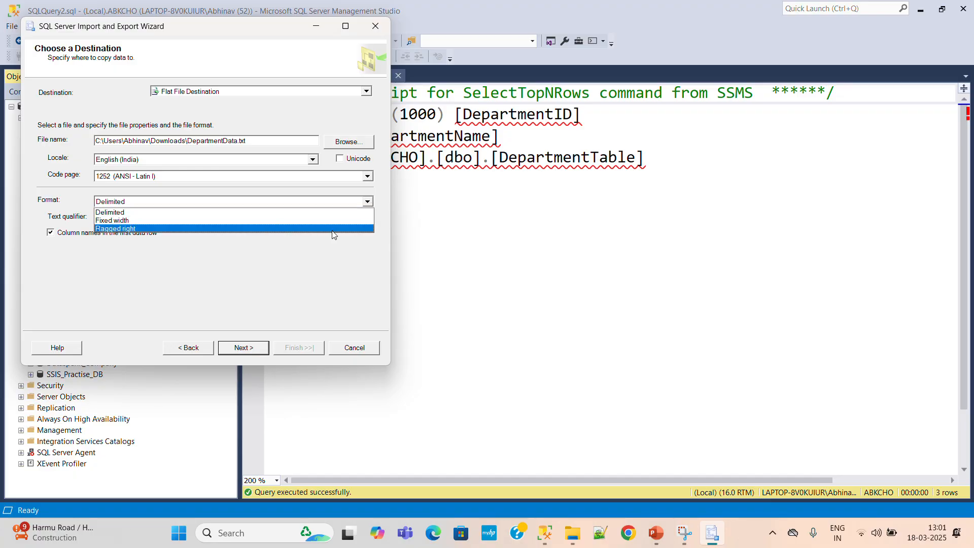
pyautogui.click(372, 202)
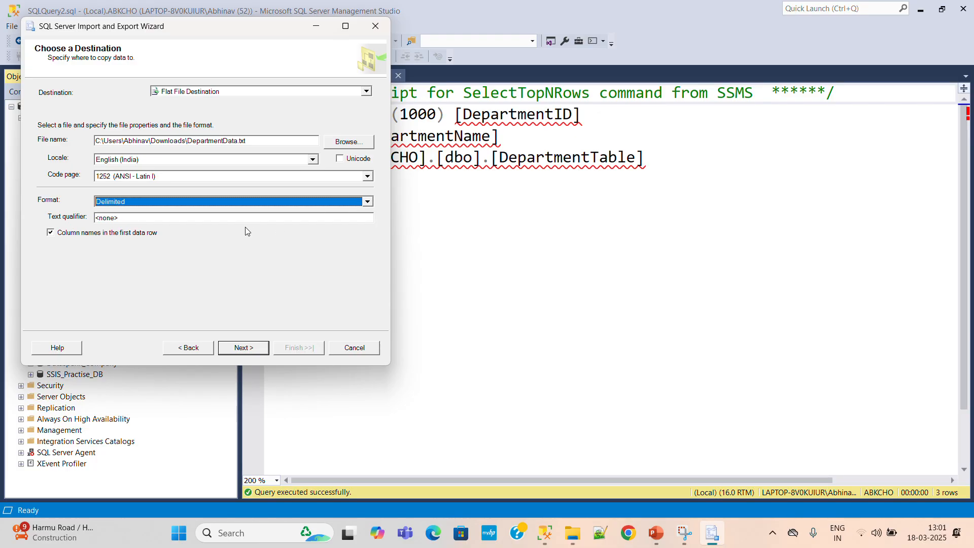
pyautogui.click(190, 222)
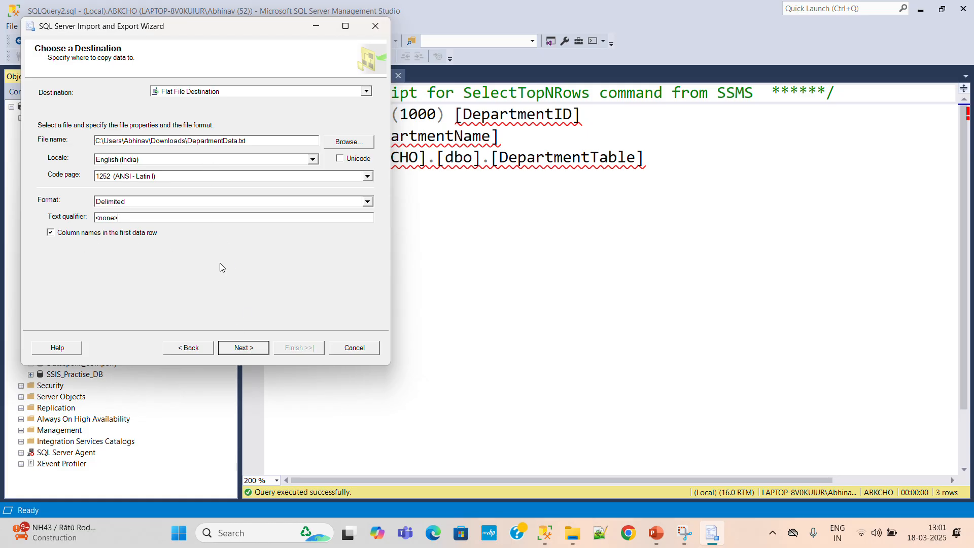
pyautogui.click(246, 347)
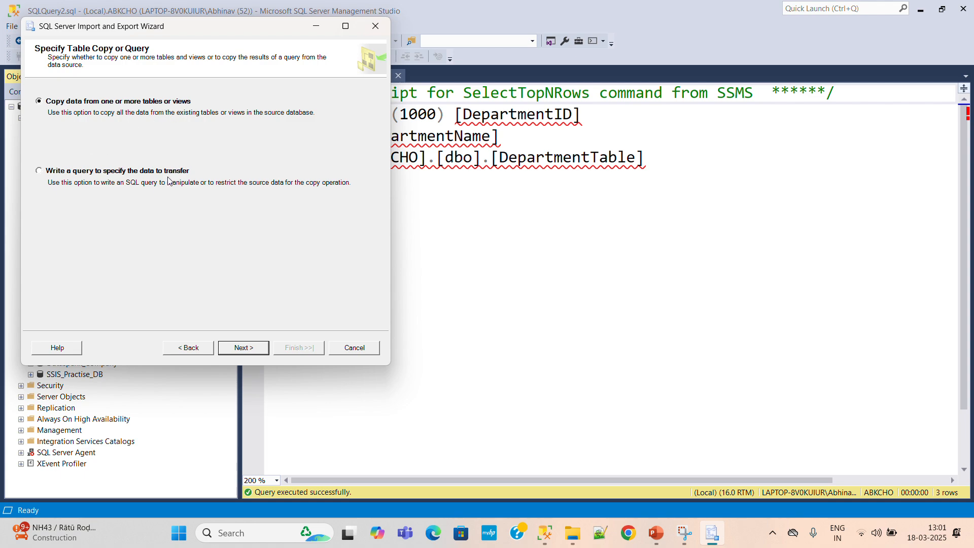
# Specify the data to transfer with the query SELECT * FROM DepartmentTable, and parse the statement
pyautogui.click(39, 171)
pyautogui.click(245, 349)
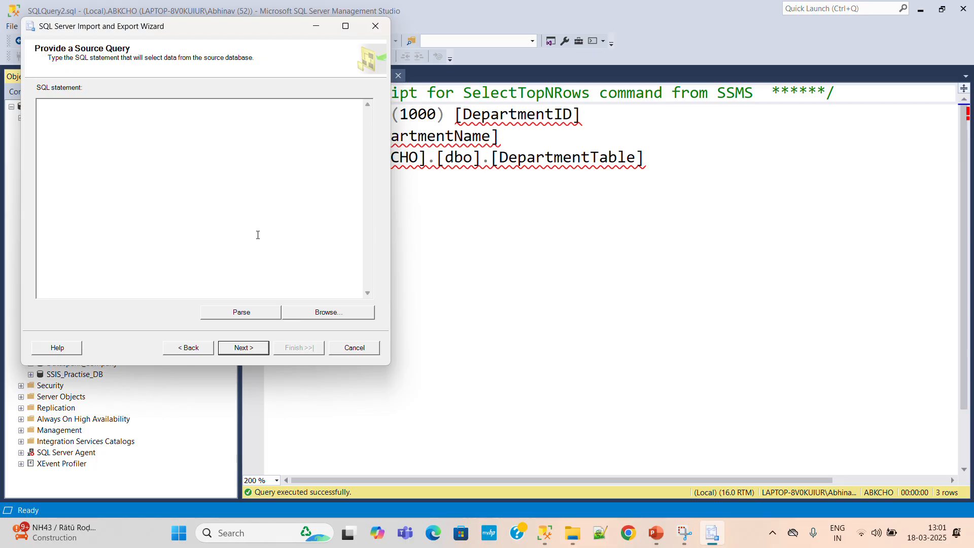
pyautogui.write('SELECT * FROM DepartmentTable')
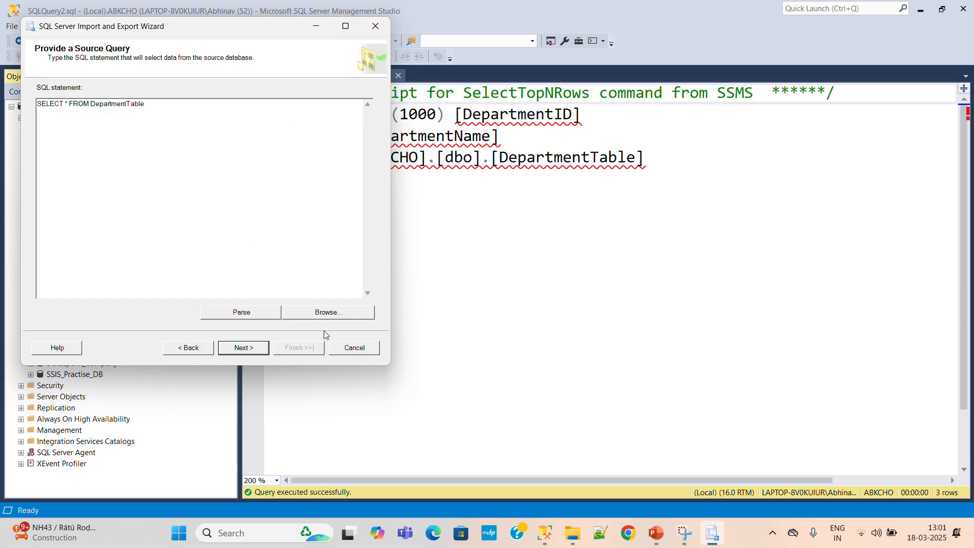
pyautogui.click(245, 316)
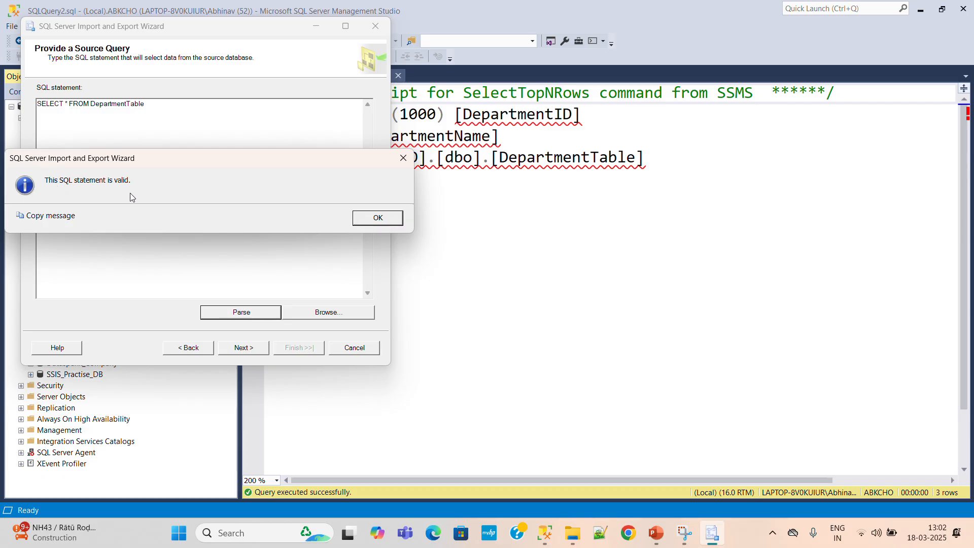
pyautogui.click(356, 223)
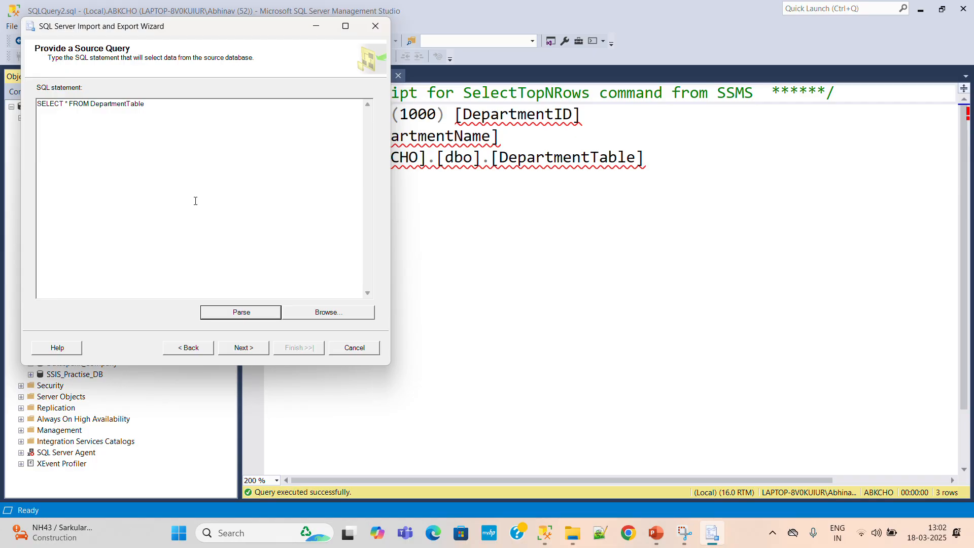
# Try parsing the source query without its asterisk, and restore the asterisk after SELECT
pyautogui.click(69, 105)
pyautogui.press('BackSpace')
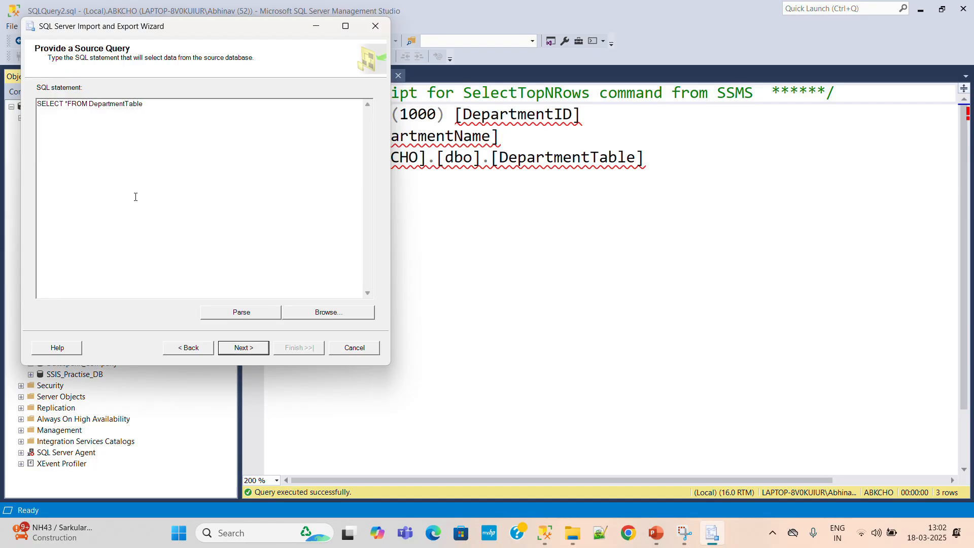
pyautogui.press('BackSpace')
pyautogui.click(251, 313)
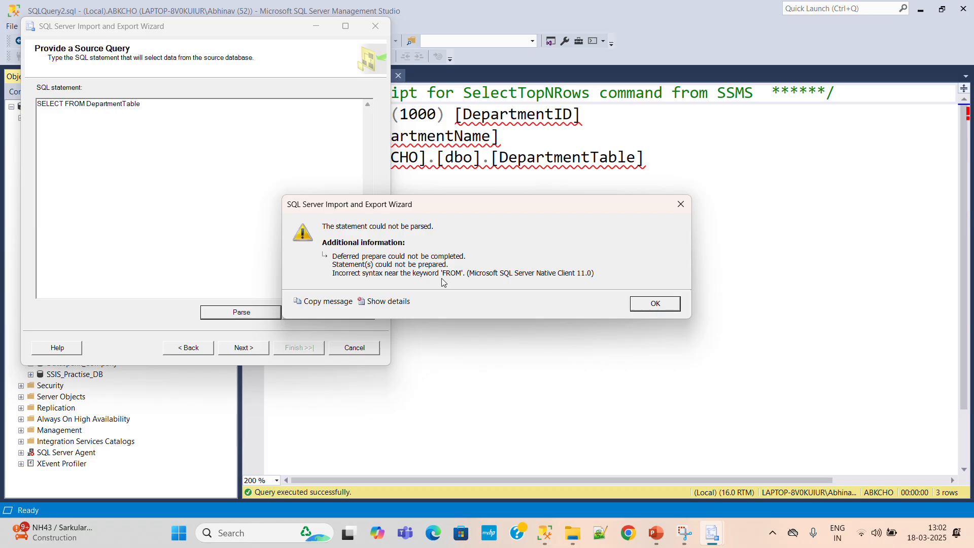
pyautogui.click(657, 307)
pyautogui.click(67, 104)
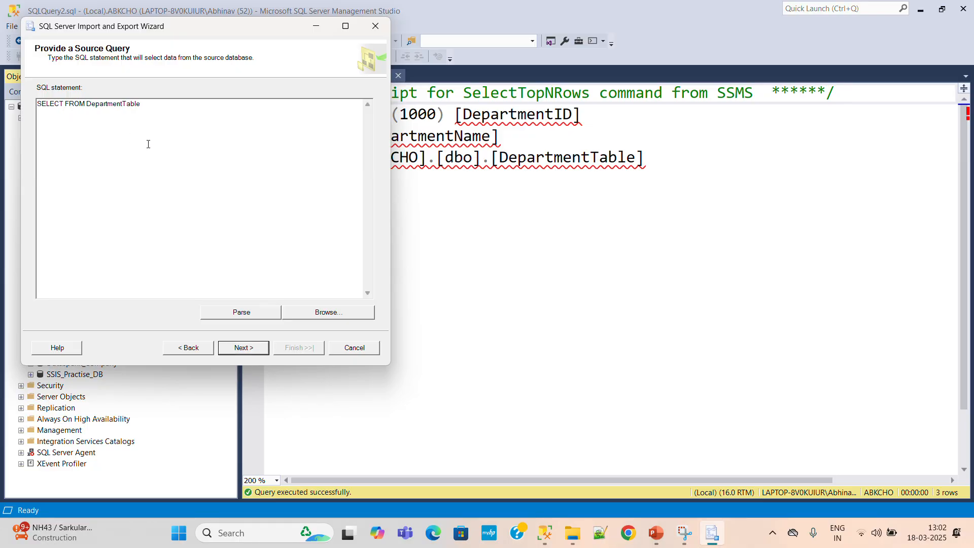
pyautogui.write('*')
# Review the column mappings from the query to the DepartmentData flat file and preview the query's data
pyautogui.click(245, 348)
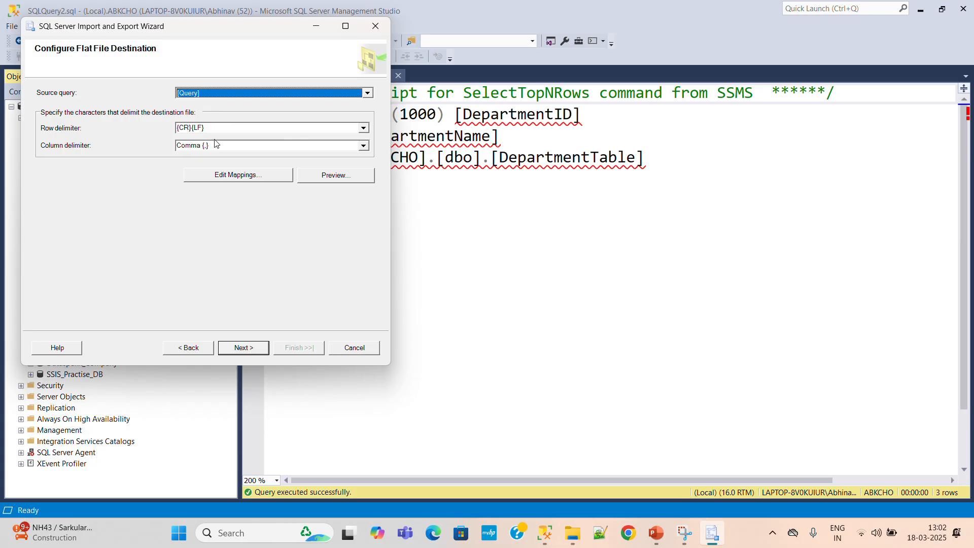
pyautogui.click(253, 174)
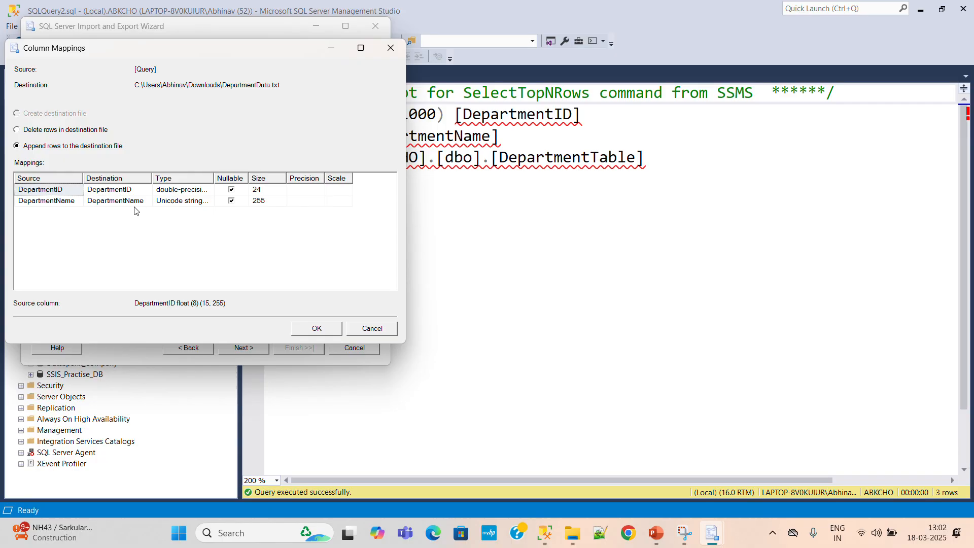
pyautogui.click(317, 330)
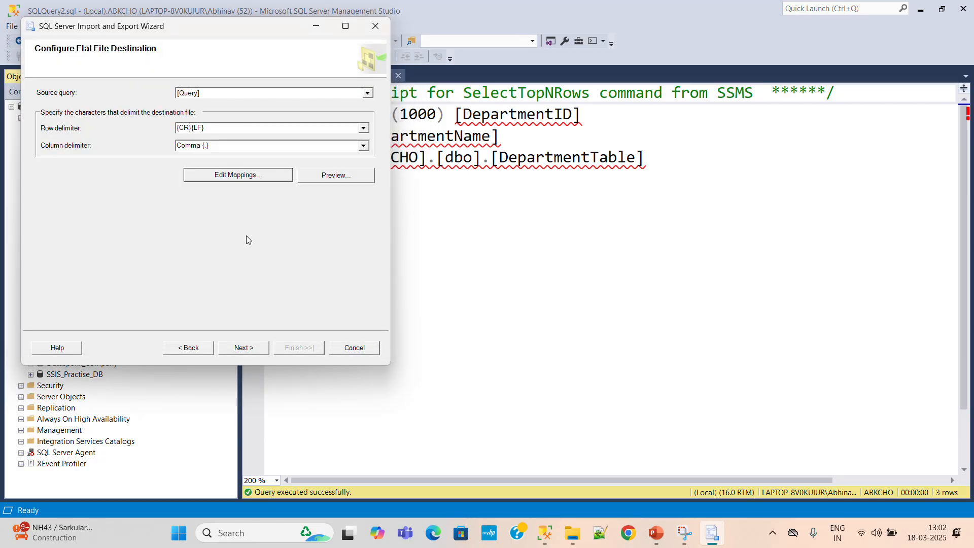
pyautogui.click(308, 178)
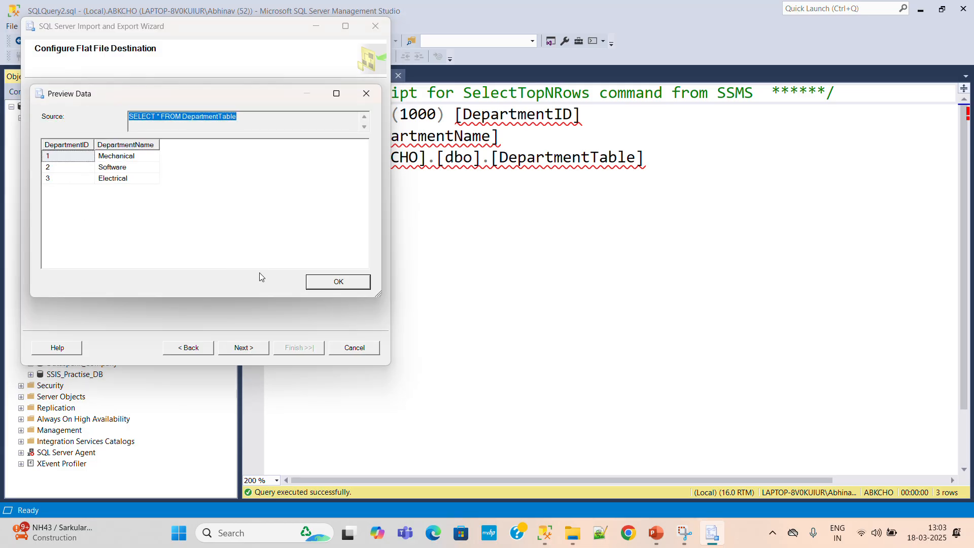
# Close the data preview, run the export to DepartmentData.txt immediately without saving an SSIS package, and close the wizard
pyautogui.click(333, 283)
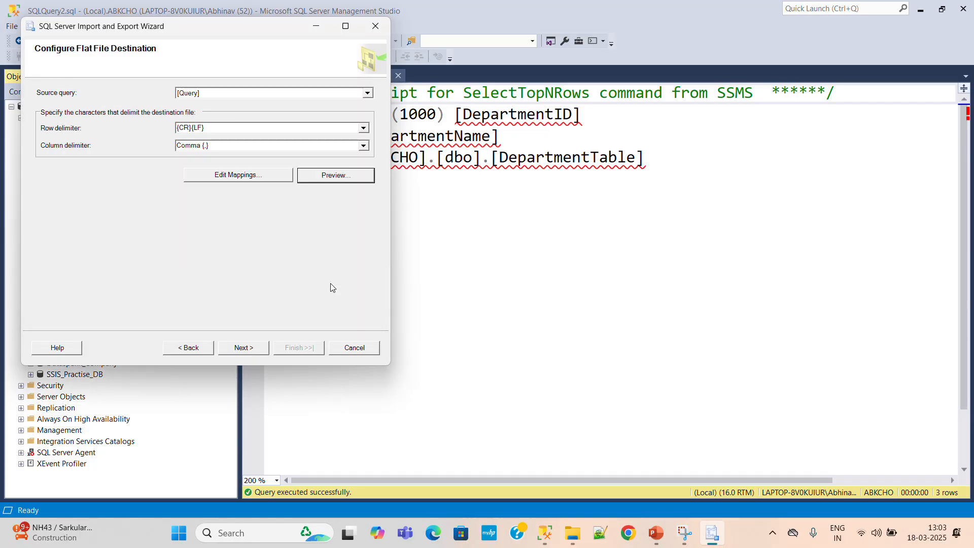
pyautogui.click(245, 348)
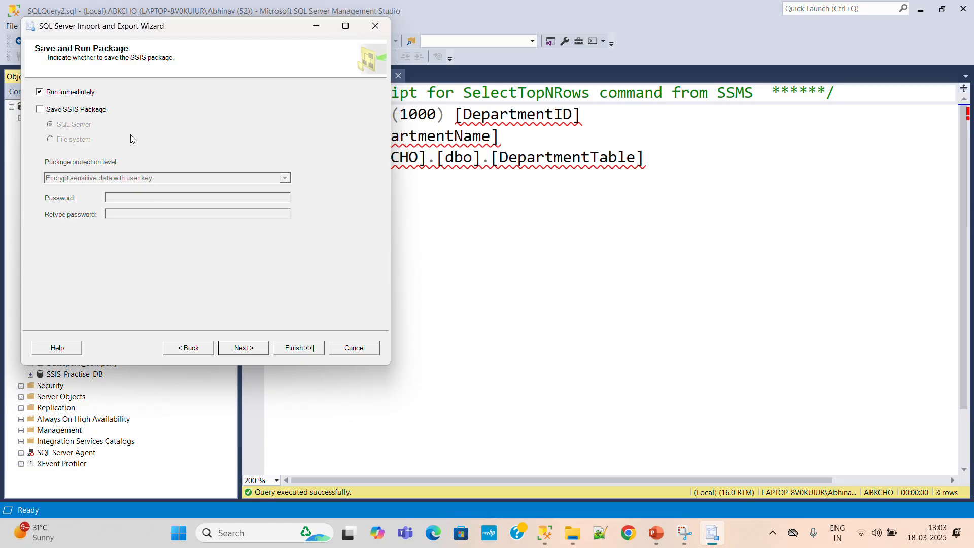
pyautogui.click(244, 350)
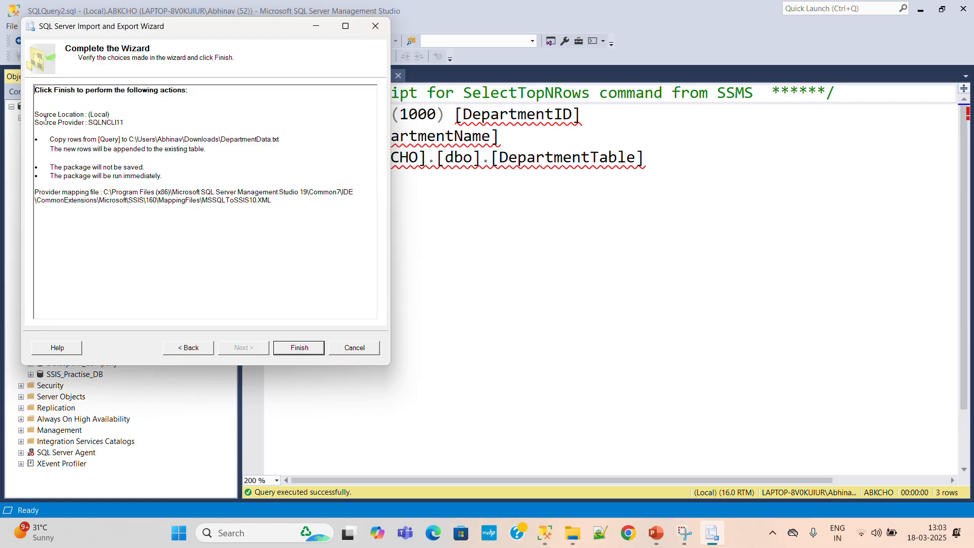
pyautogui.moveTo(121, 115); pyautogui.dragTo(89, 116)
pyautogui.moveTo(123, 123); pyautogui.dragTo(89, 123)
pyautogui.click(288, 349)
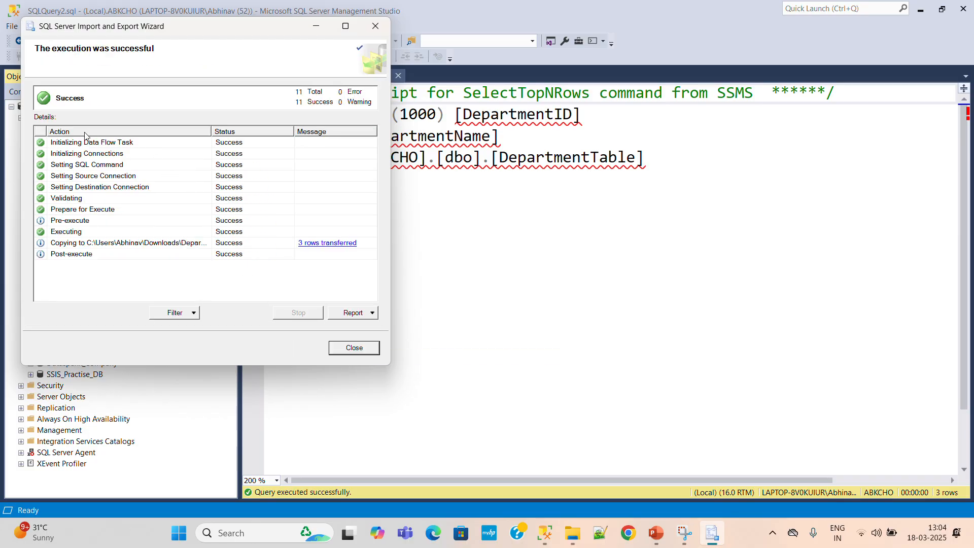
pyautogui.click(354, 348)
# Switch to File Explorer and open the exported DepartmentData text file from Downloads to check its contents, then close it
pyautogui.click(597, 537)
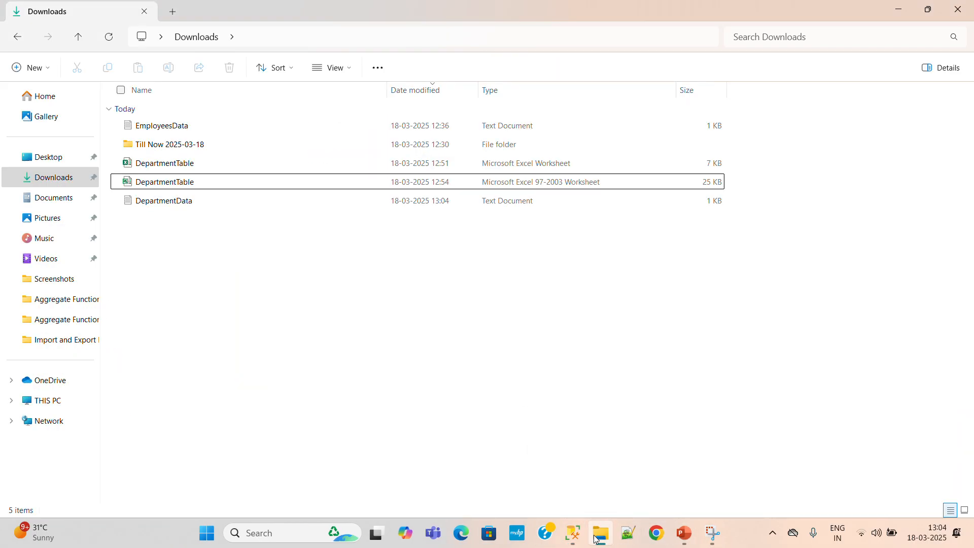
pyautogui.doubleClick(197, 202)
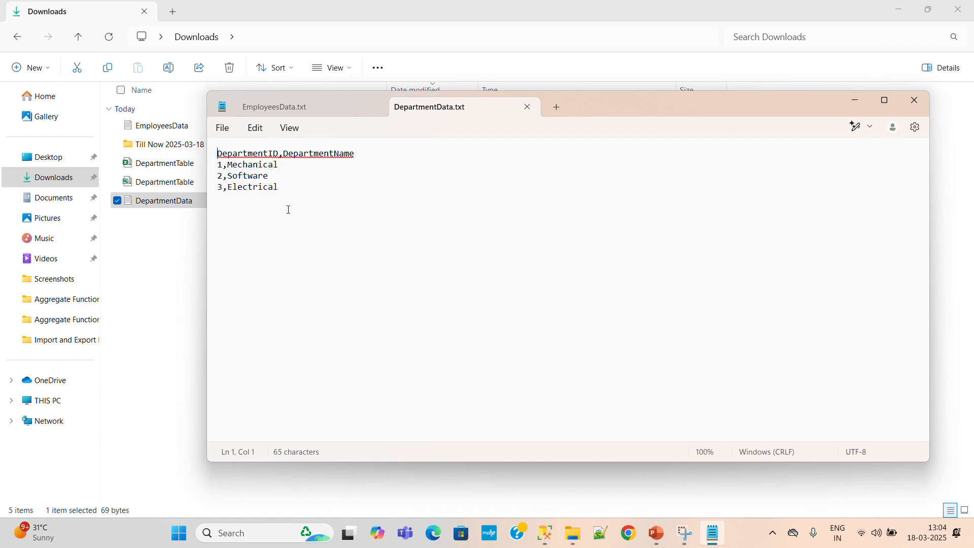
pyautogui.click(924, 105)
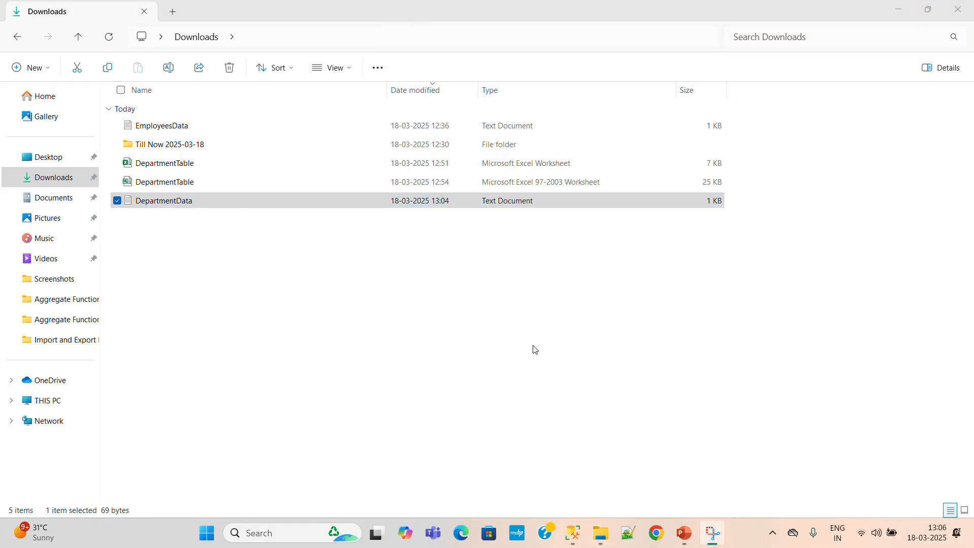
# Return to SQL Server Management Studio and start a flat file import into the ABKCHO database with DepartmentData.txt as the input file
pyautogui.click(580, 538)
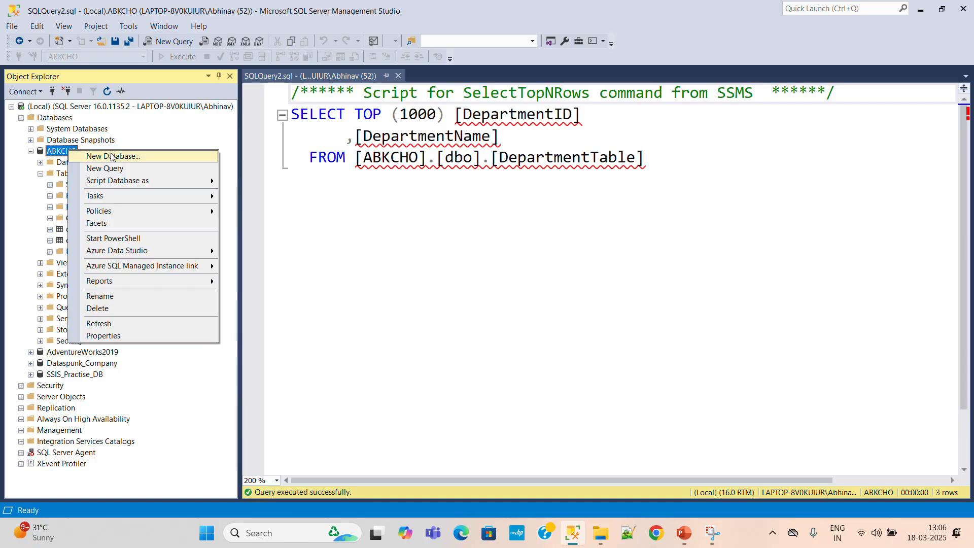
pyautogui.moveTo(129, 197)
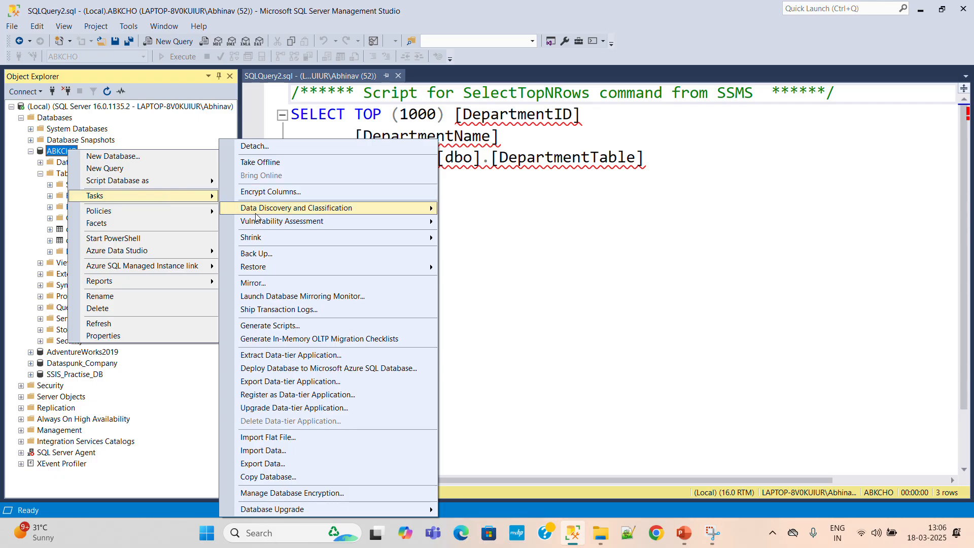
pyautogui.click(294, 438)
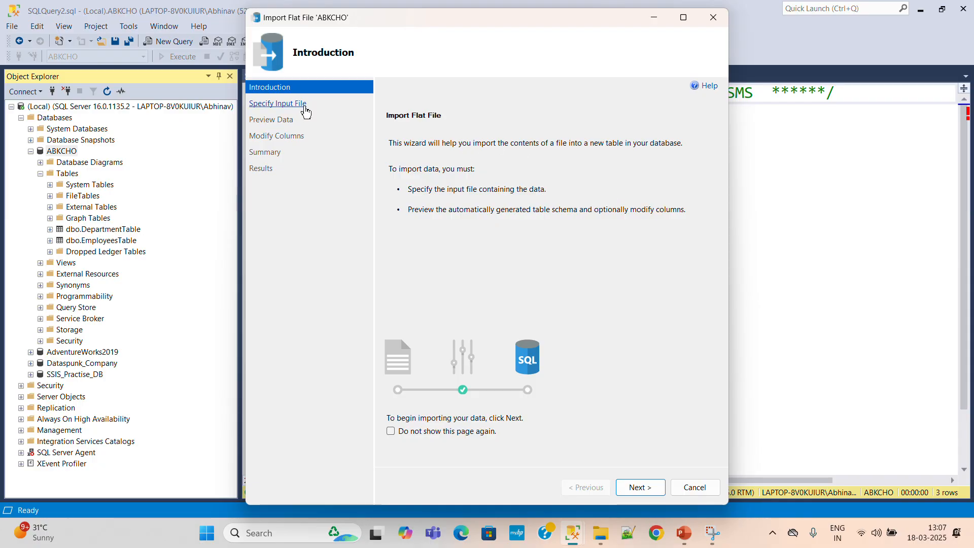
pyautogui.click(641, 488)
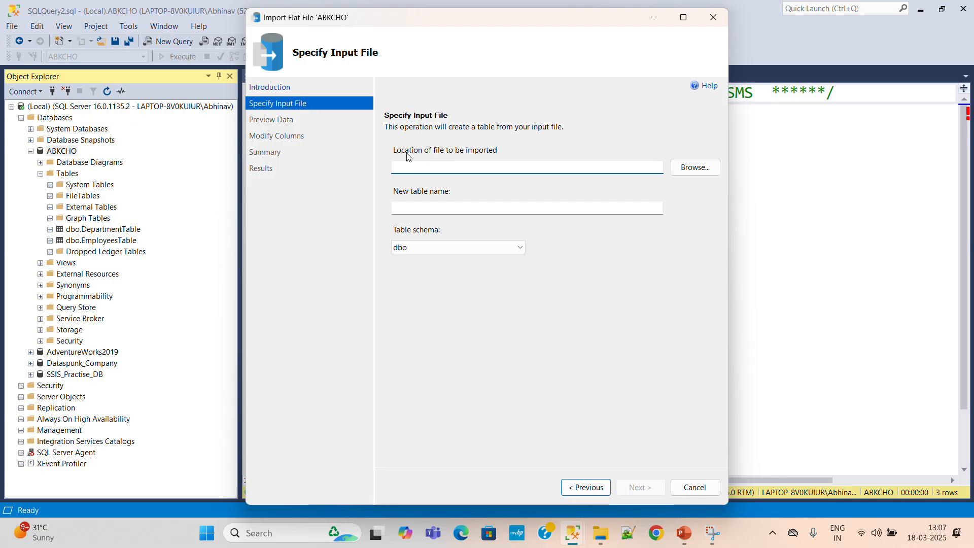
pyautogui.click(684, 170)
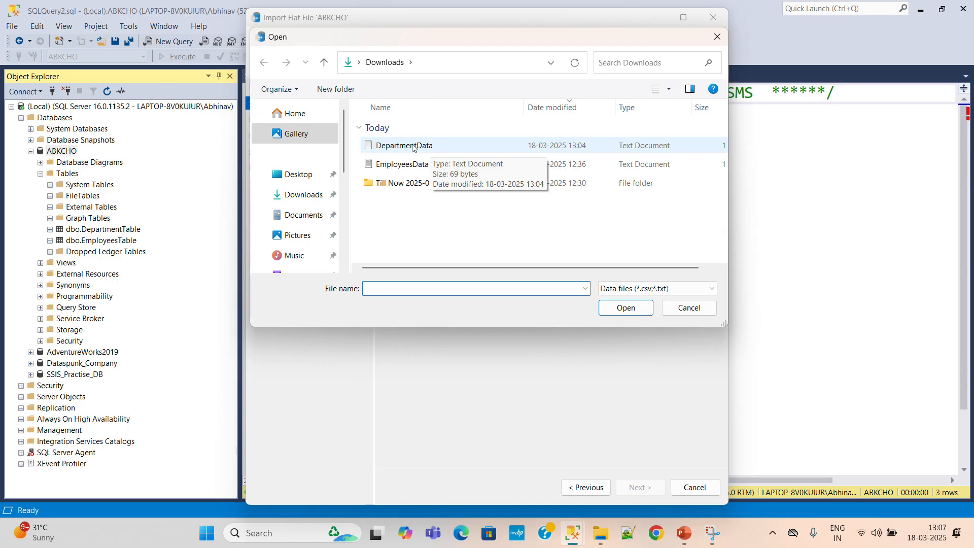
pyautogui.click(415, 147)
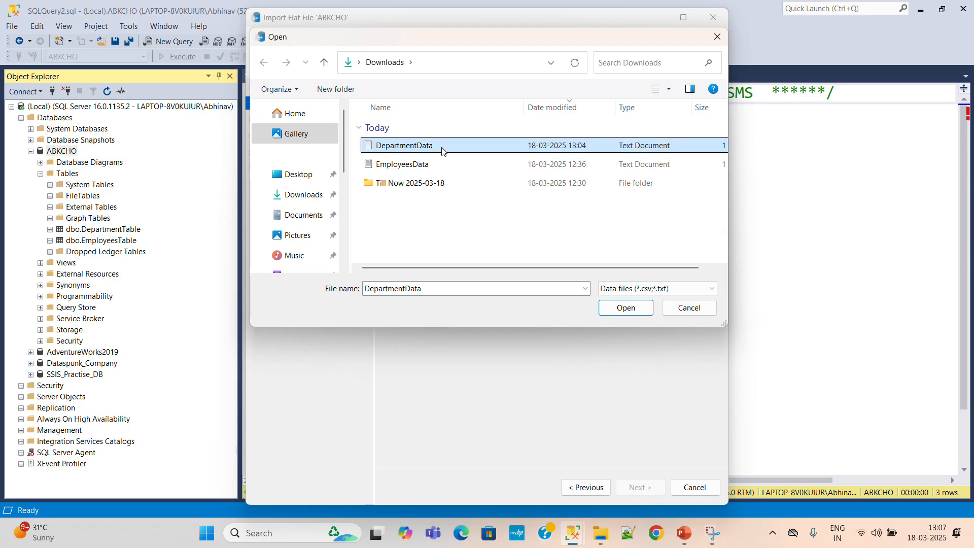
pyautogui.click(626, 308)
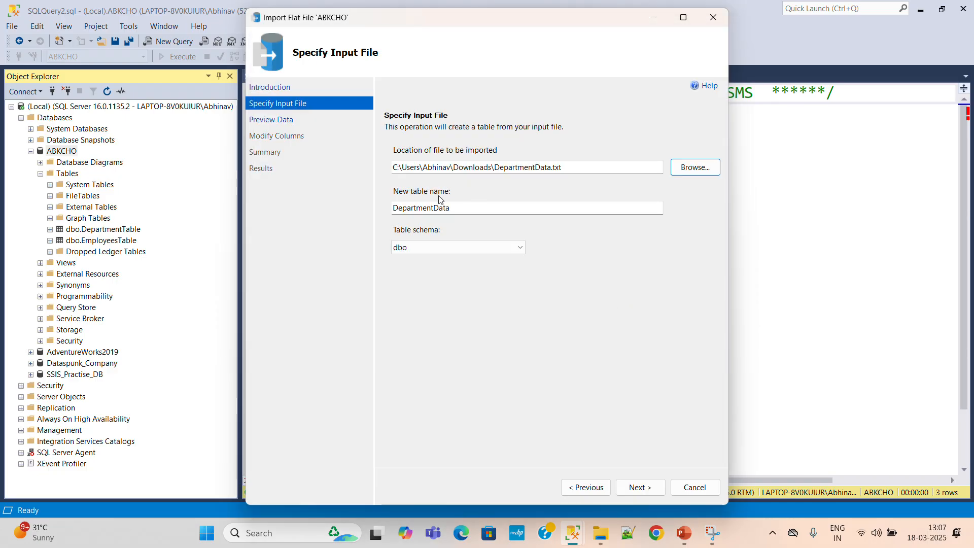
# Name the new table DepartmentData_Tables in the dbo schema, and preview the data with Rich Data Type Detection kept on
pyautogui.click(453, 212)
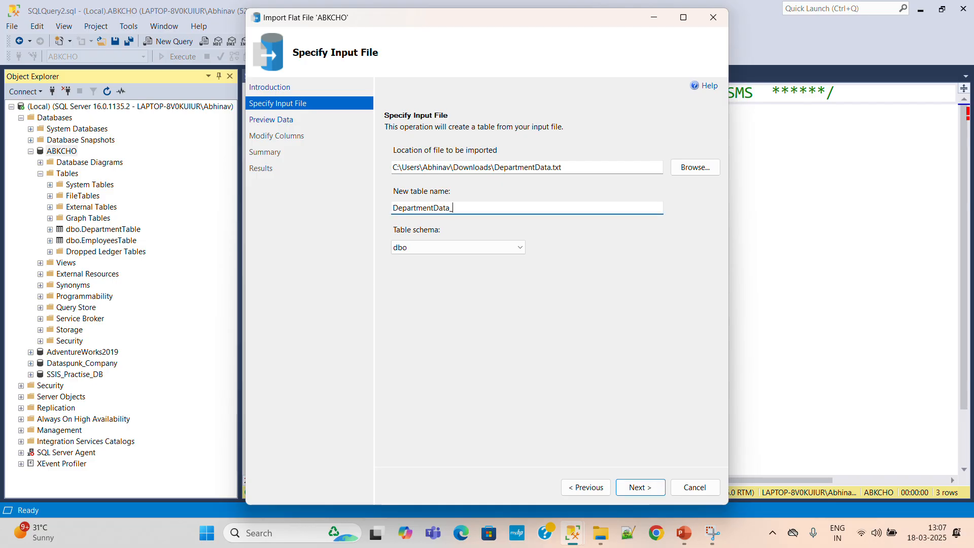
pyautogui.write('_Tables')
pyautogui.click(523, 249)
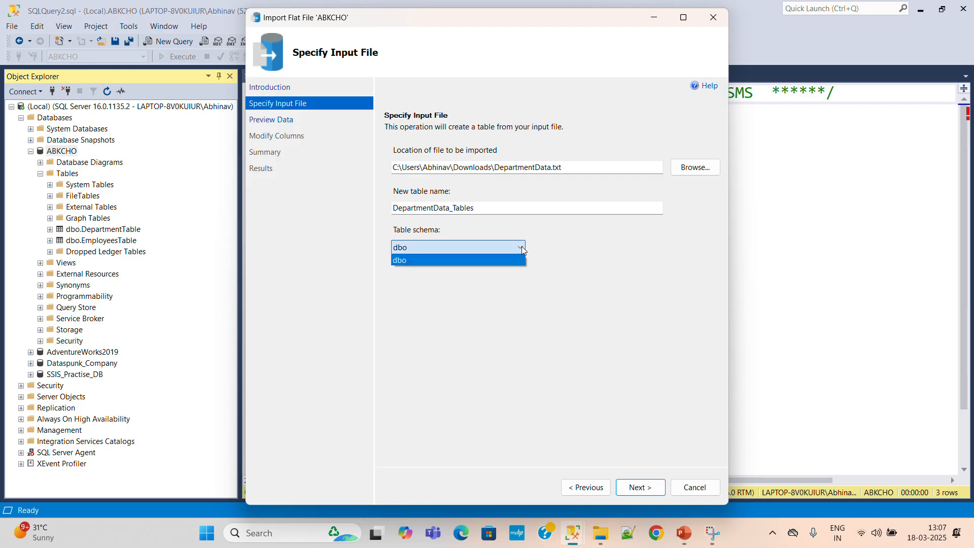
pyautogui.click(512, 260)
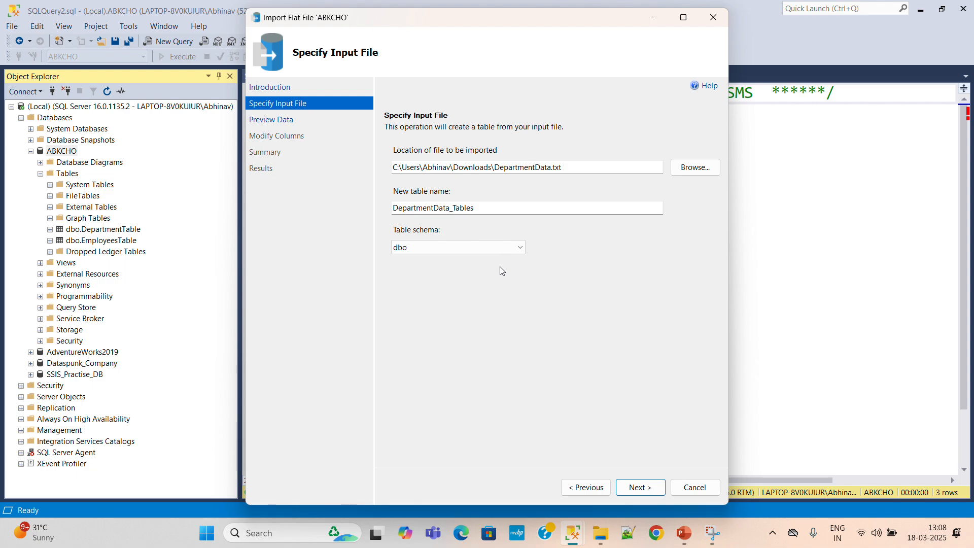
pyautogui.click(640, 485)
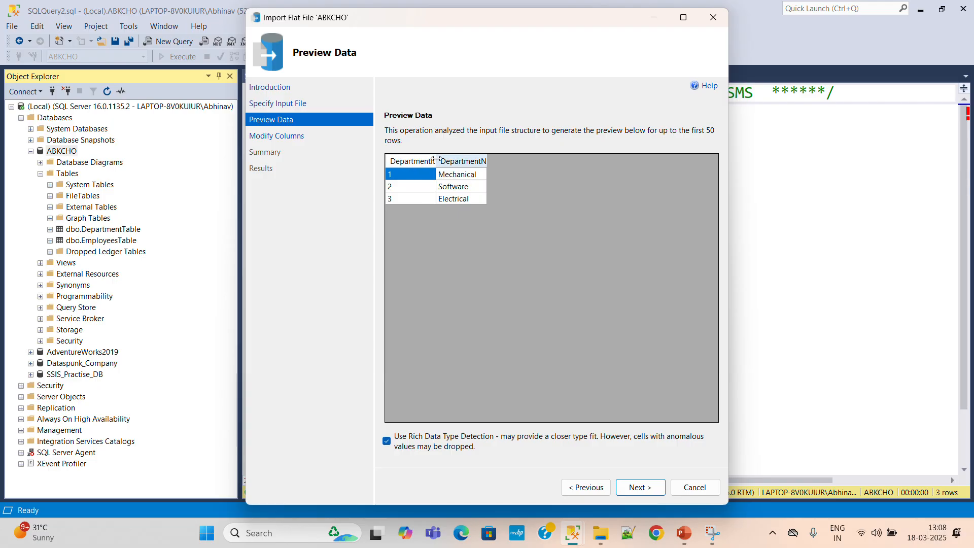
pyautogui.moveTo(437, 159); pyautogui.dragTo(593, 160)
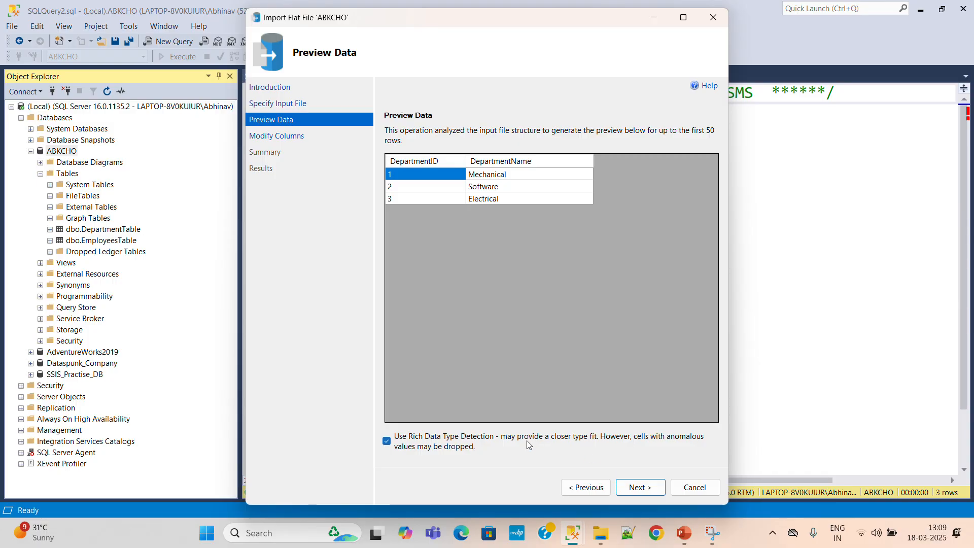
pyautogui.click(640, 488)
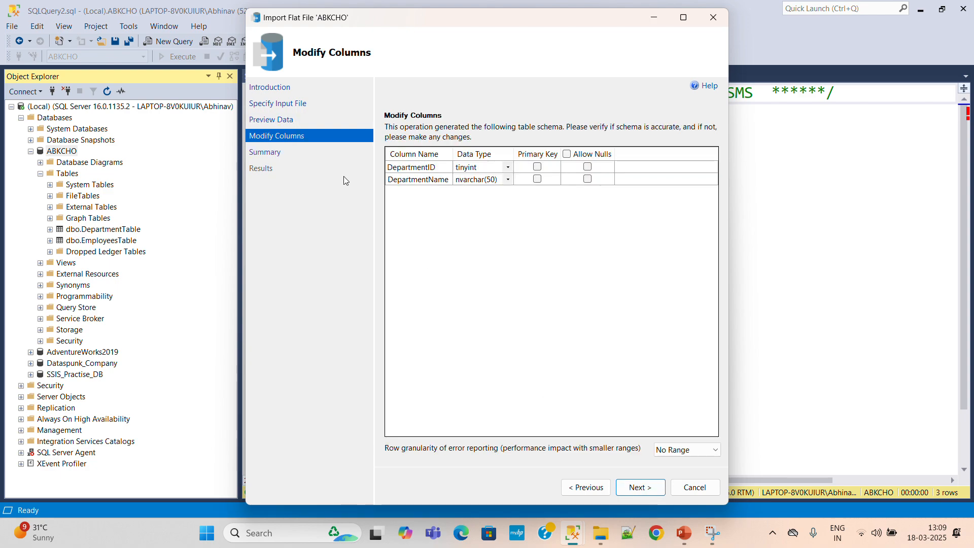
# Set the data type of DepartmentID to int and of DepartmentName to varchar(50)
pyautogui.click(506, 168)
pyautogui.click(507, 168)
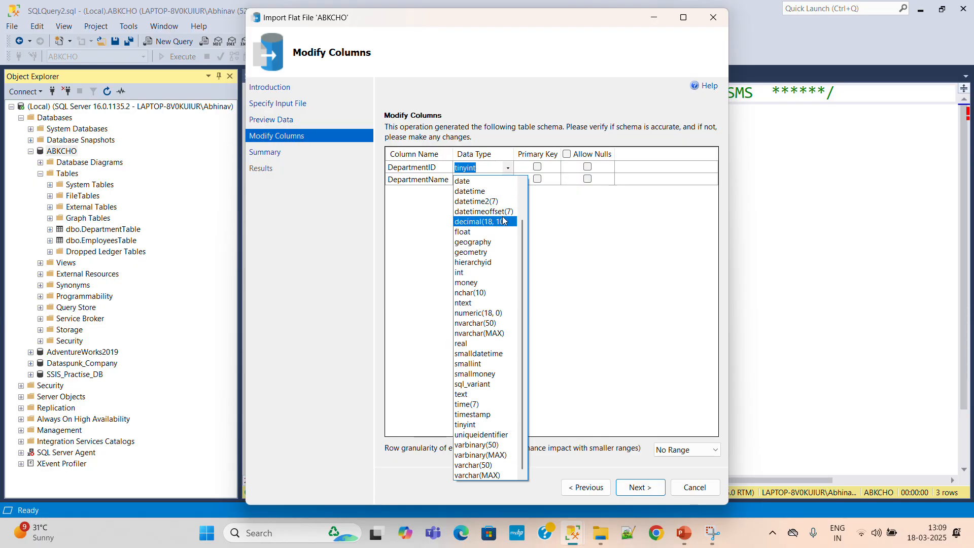
pyautogui.click(480, 274)
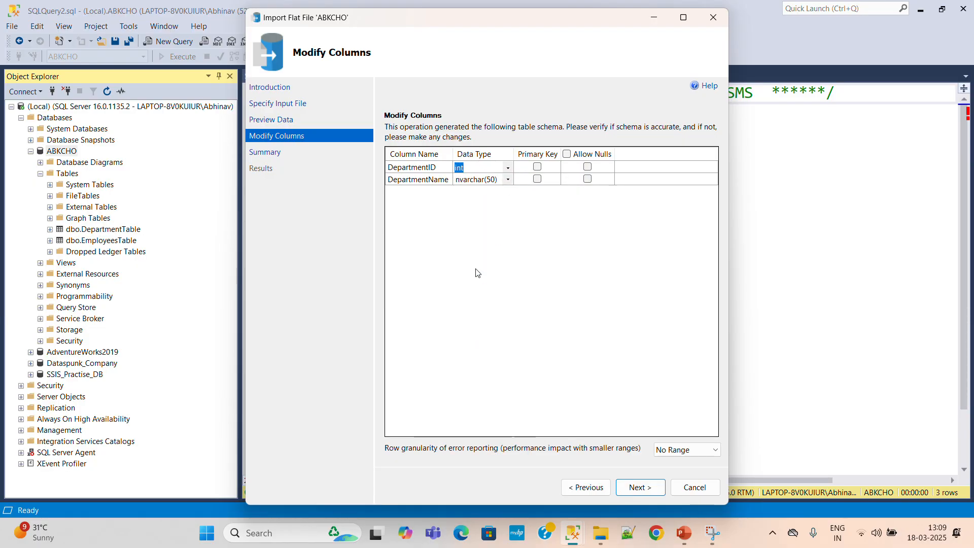
pyautogui.click(508, 180)
pyautogui.click(507, 179)
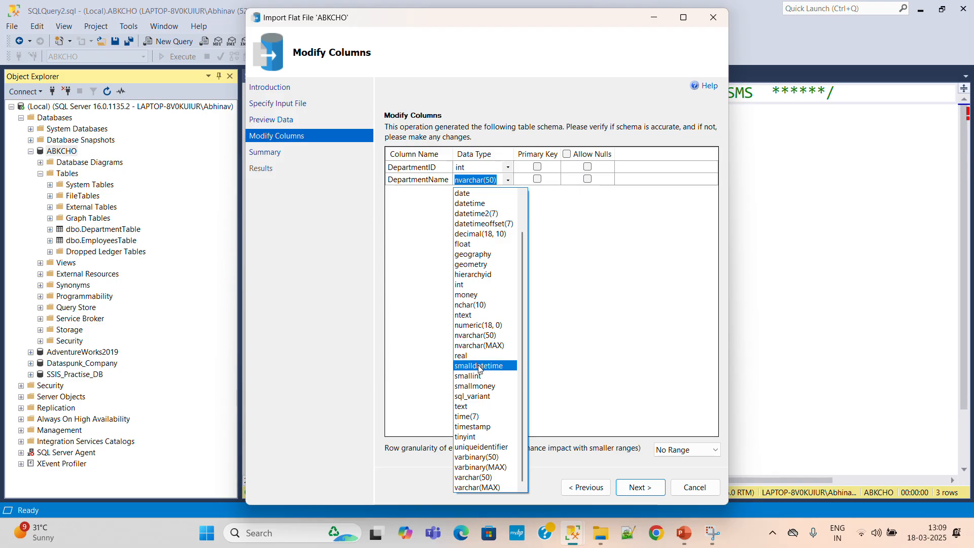
pyautogui.click(480, 477)
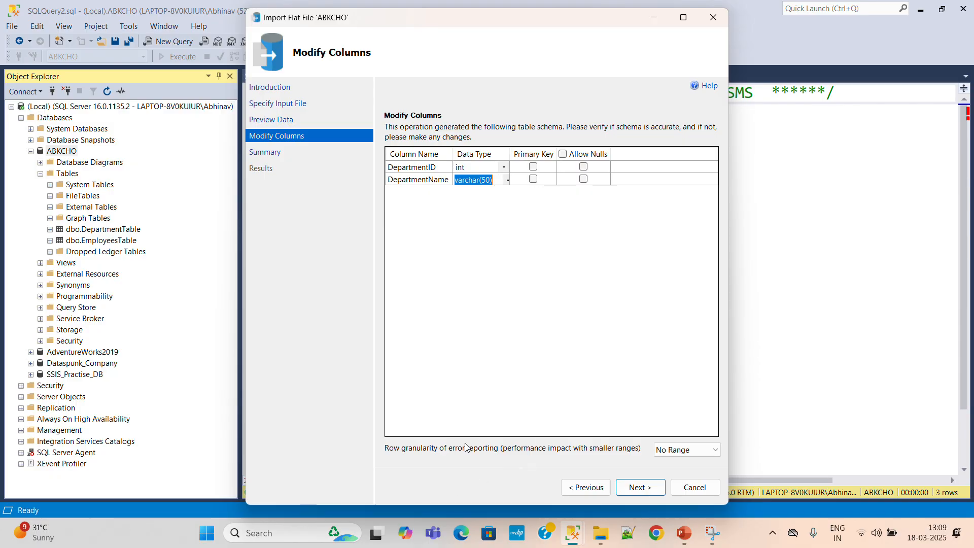
# Make DepartmentID the primary key, and allow nulls for both DepartmentID and DepartmentName
pyautogui.click(534, 167)
pyautogui.click(534, 168)
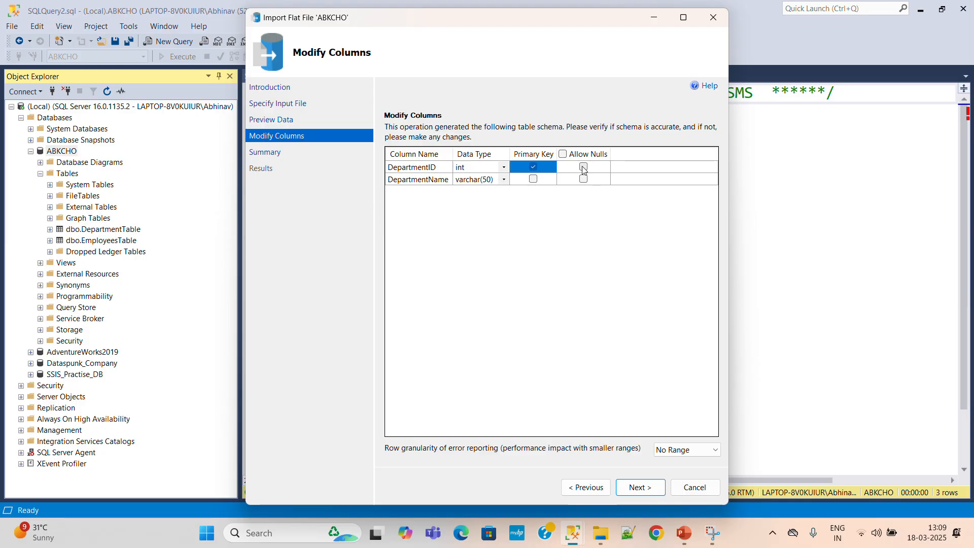
pyautogui.click(583, 167)
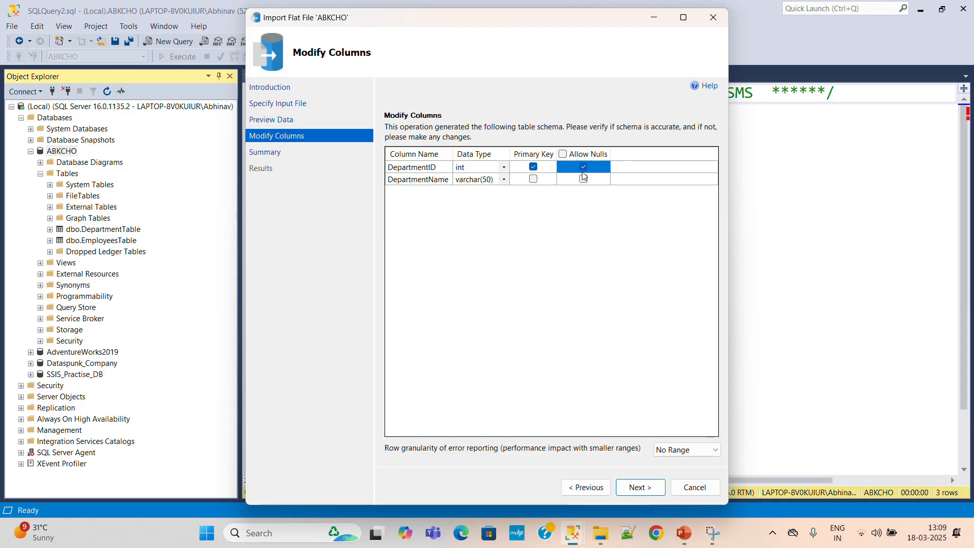
pyautogui.click(583, 180)
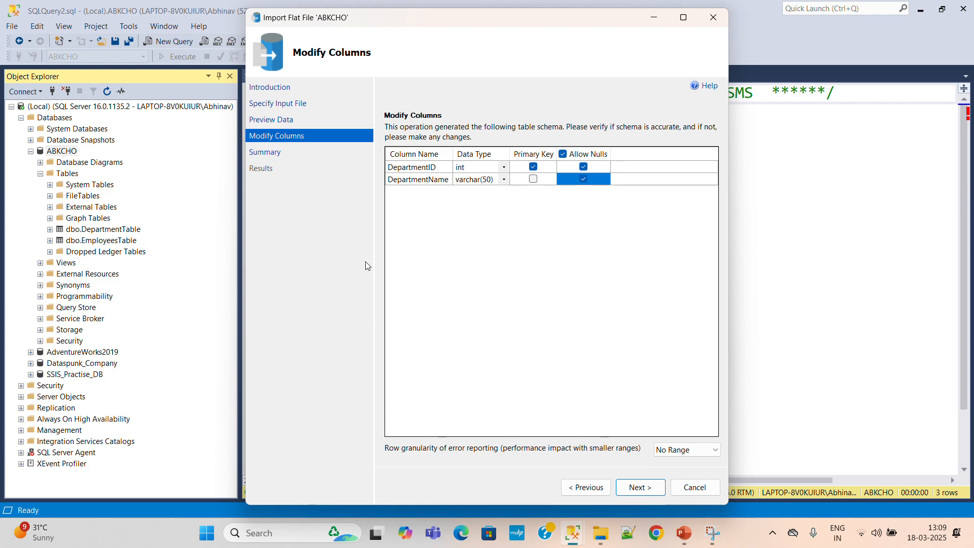
# Run the flat file import from its summary, check the Insert Data result details, and close the wizard
pyautogui.click(640, 486)
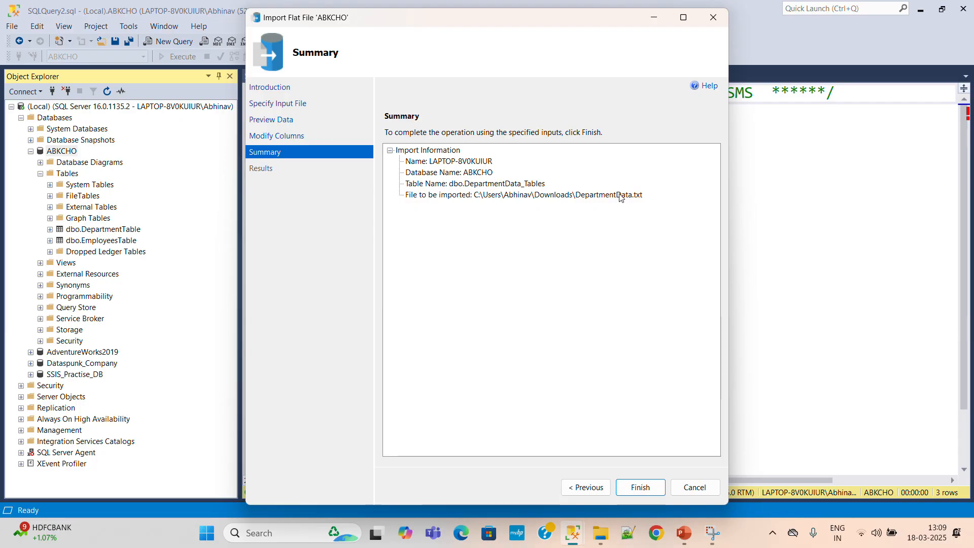
pyautogui.click(634, 485)
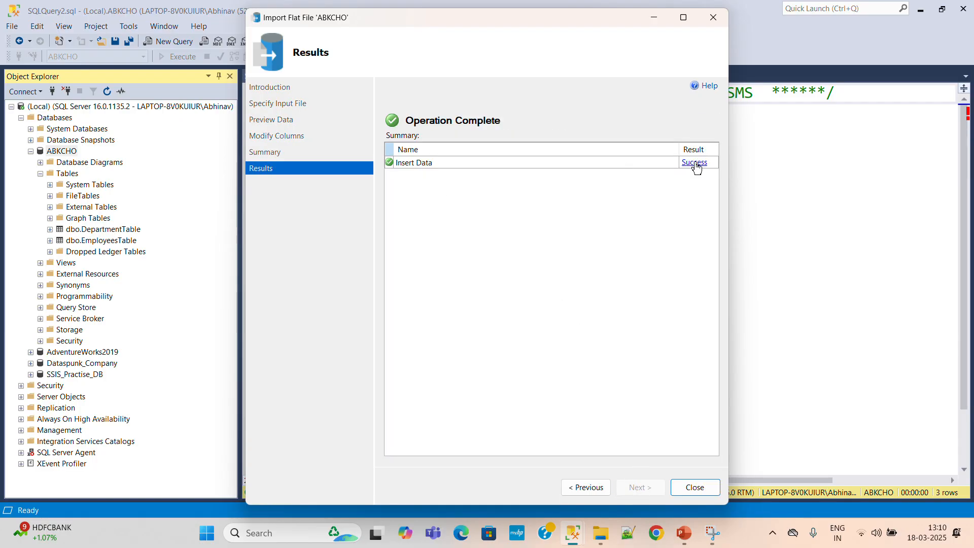
pyautogui.click(693, 163)
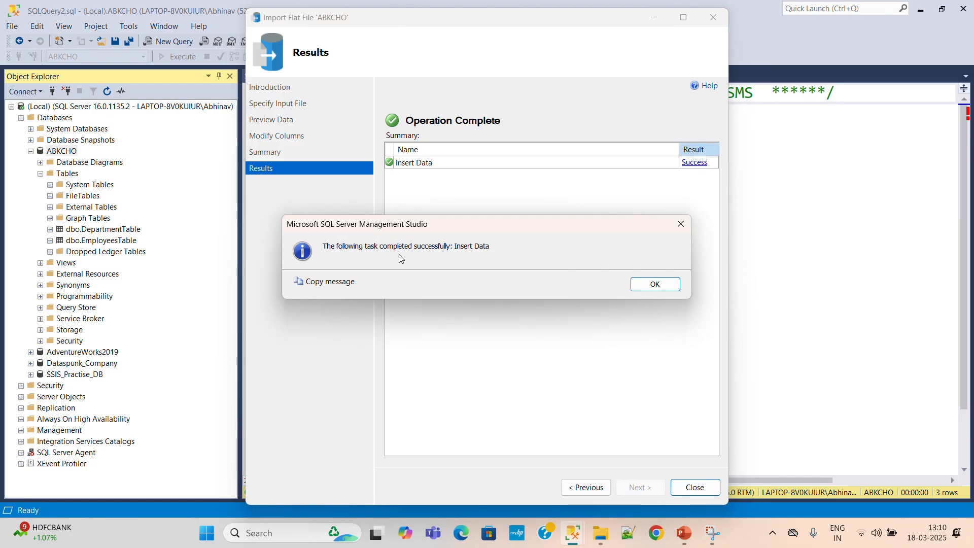
pyautogui.click(652, 285)
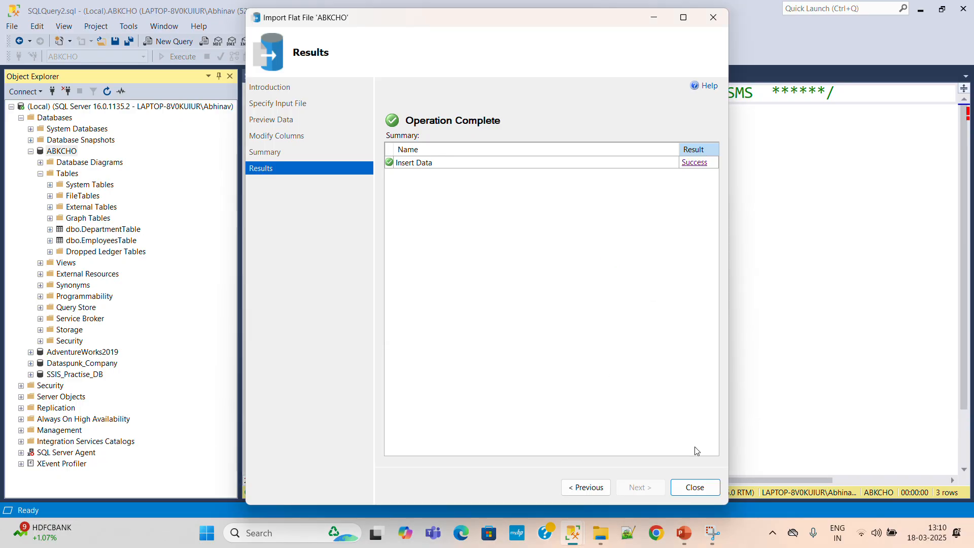
pyautogui.click(695, 487)
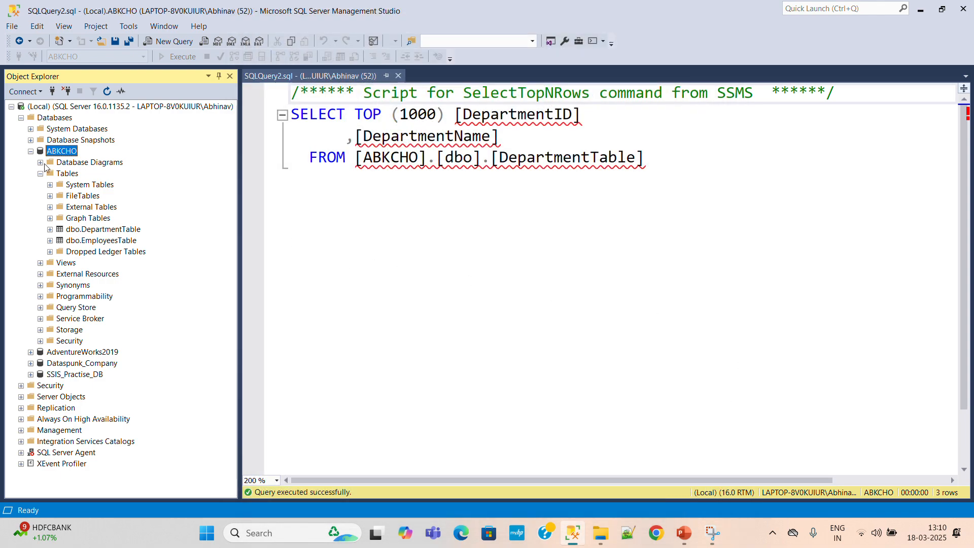
# Refresh the ABKCHO tables and query the top 1000 rows of dbo.DepartmentData_Tables
pyautogui.rightClick(66, 174)
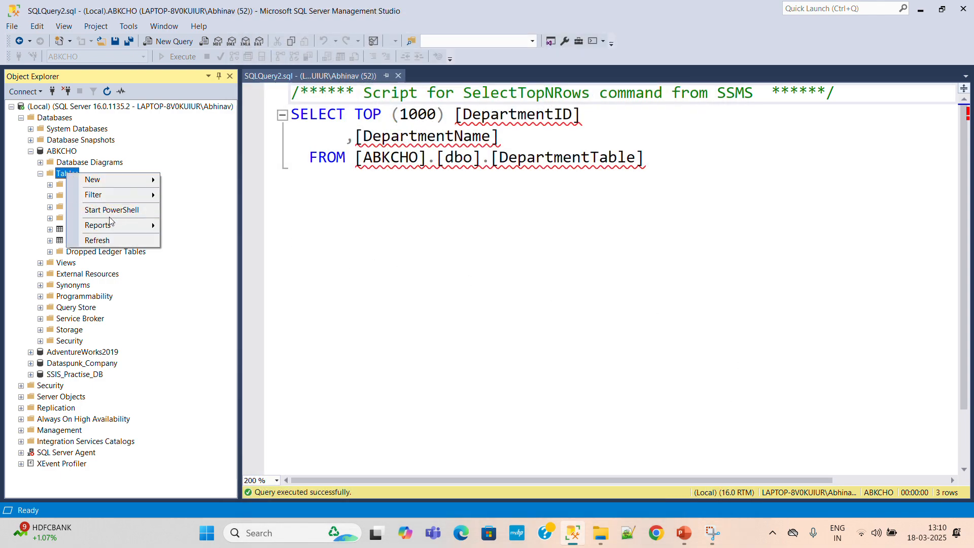
pyautogui.click(123, 241)
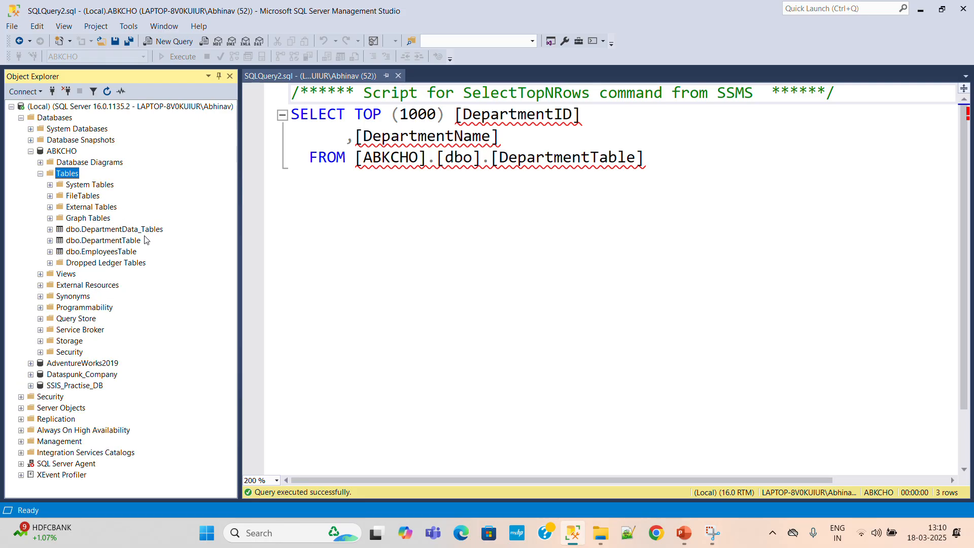
pyautogui.rightClick(138, 235)
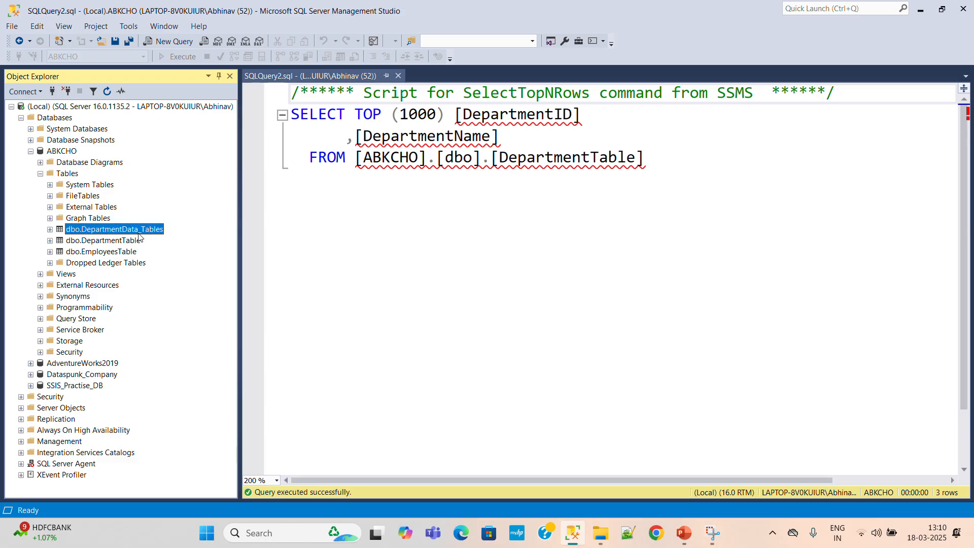
pyautogui.click(200, 265)
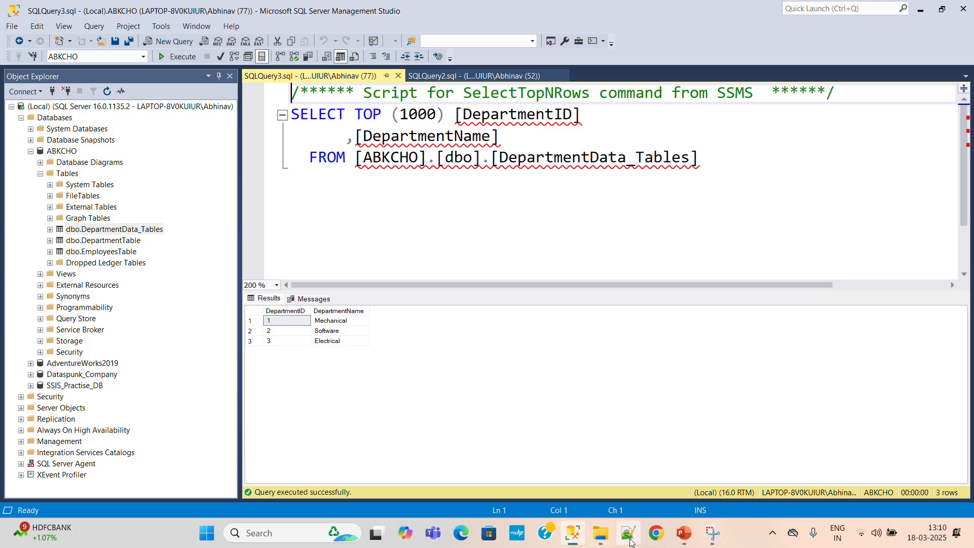
# Switch to the Import and ExportData presentation in PowerPoint and show its closing slide
pyautogui.click(691, 537)
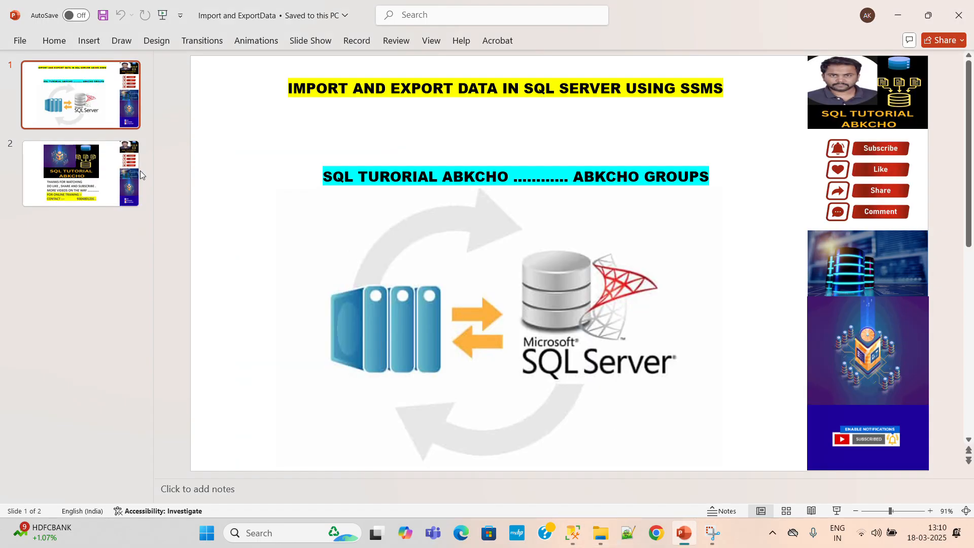
pyautogui.click(83, 155)
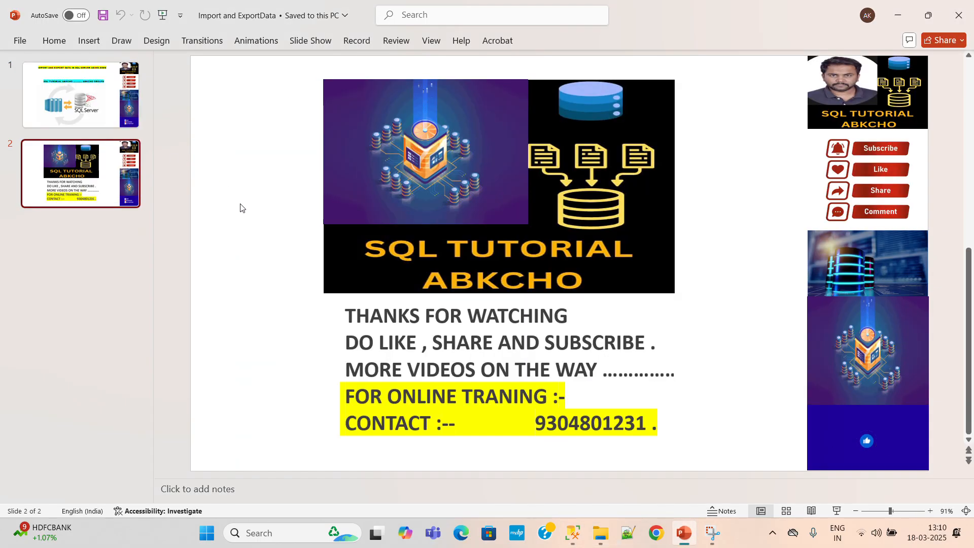